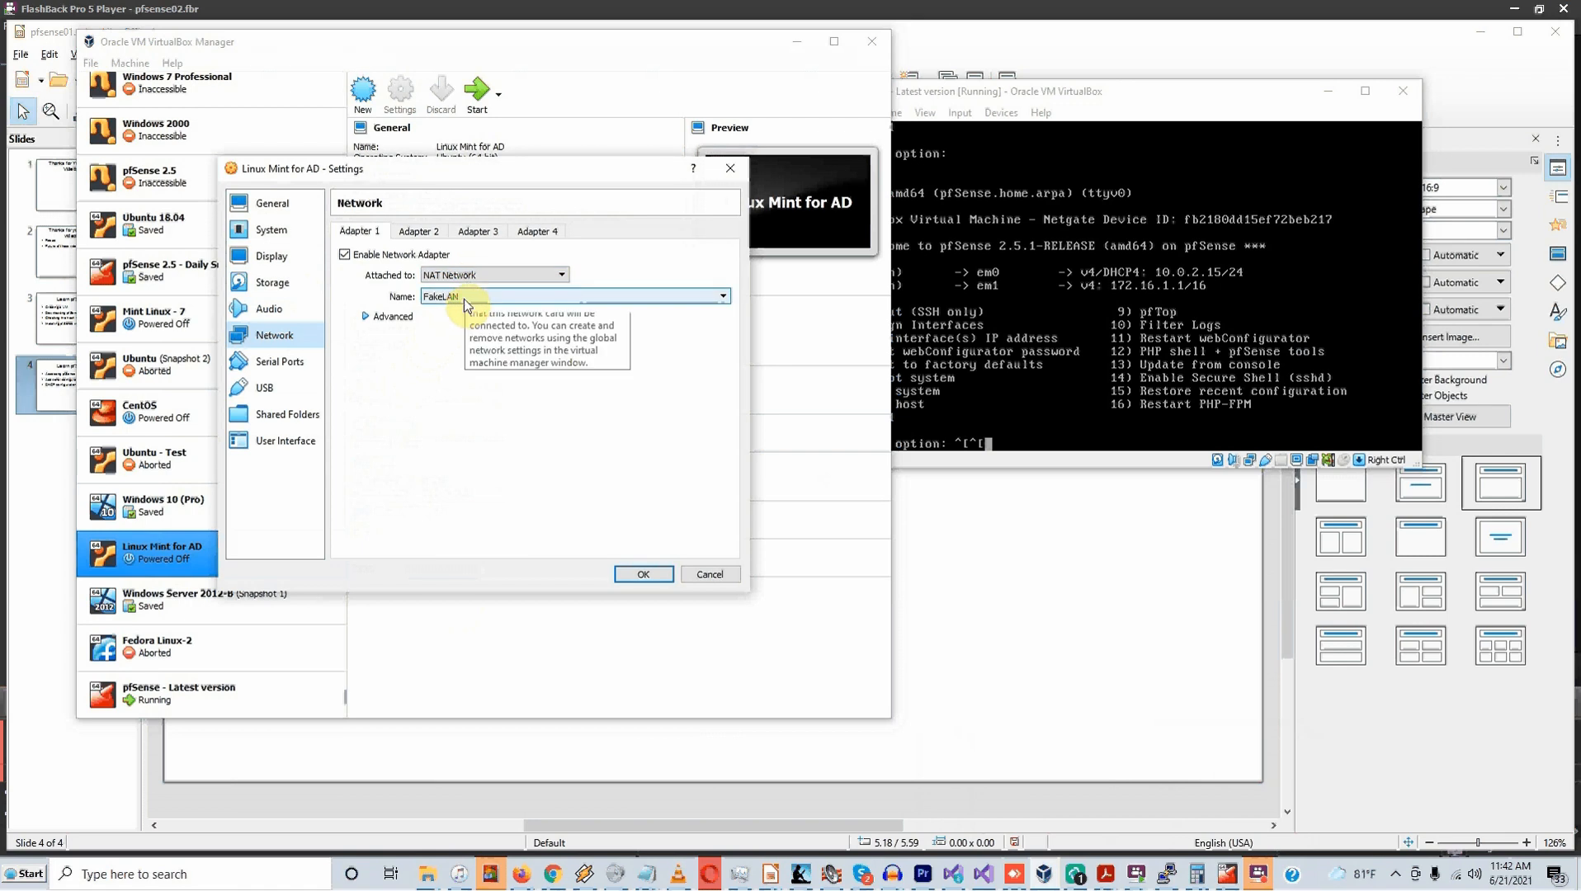
Attach the Linux Mint for AD VM's Adapter 1 to the FakeLAN NAT network and save
{"action": "left_click", "coordinate": [464, 298]}
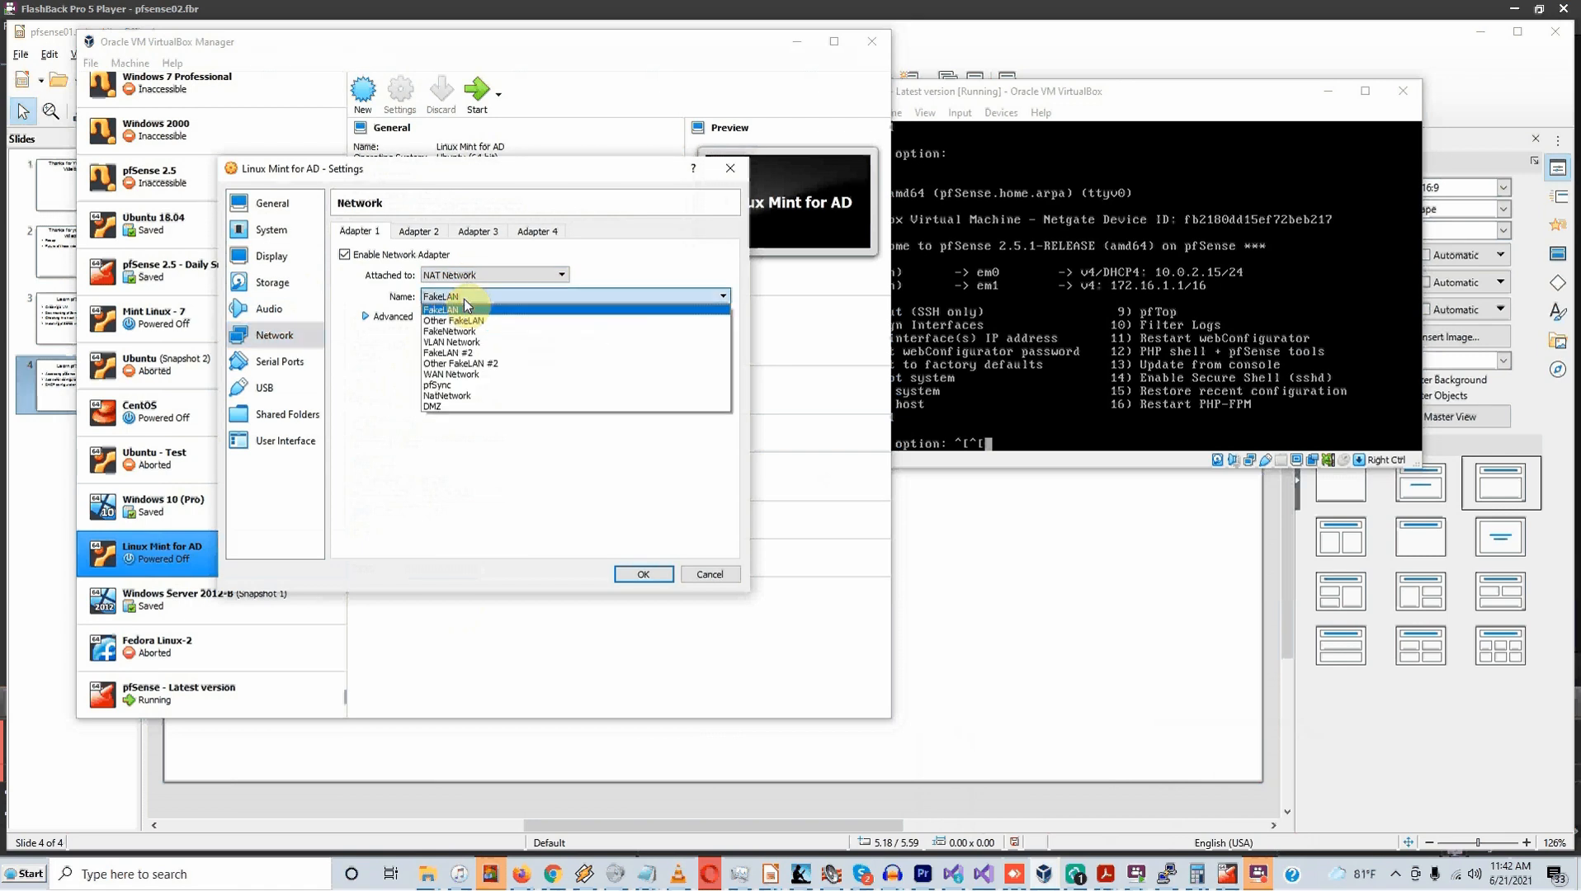
{"action": "left_click", "coordinate": [467, 307]}
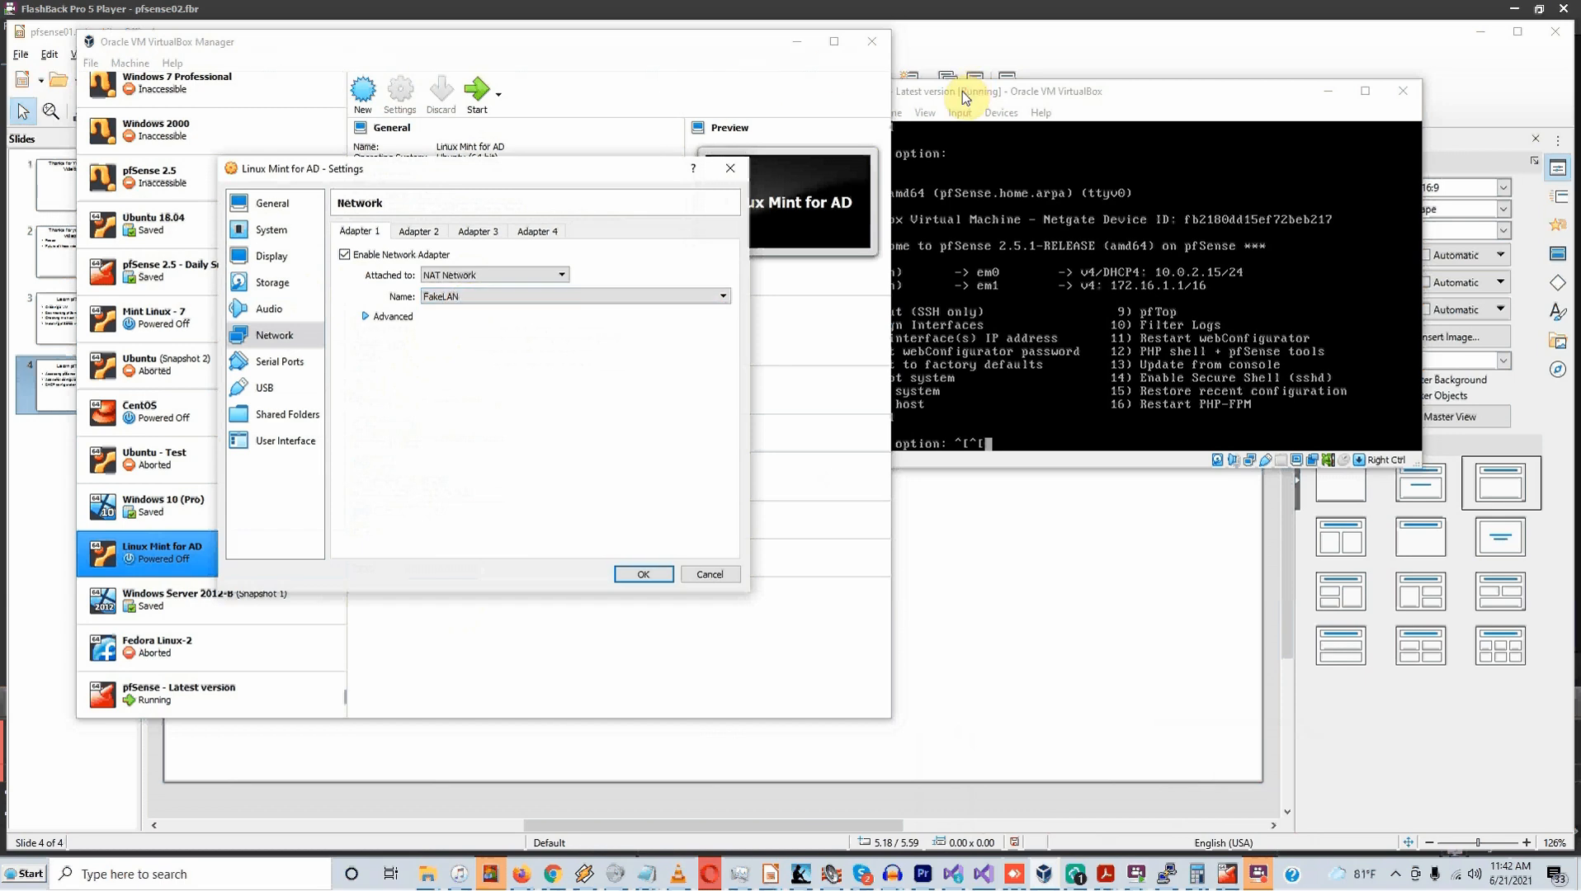
{"action": "left_click_drag", "start_coordinate": [966, 97], "coordinate": [990, 66]}
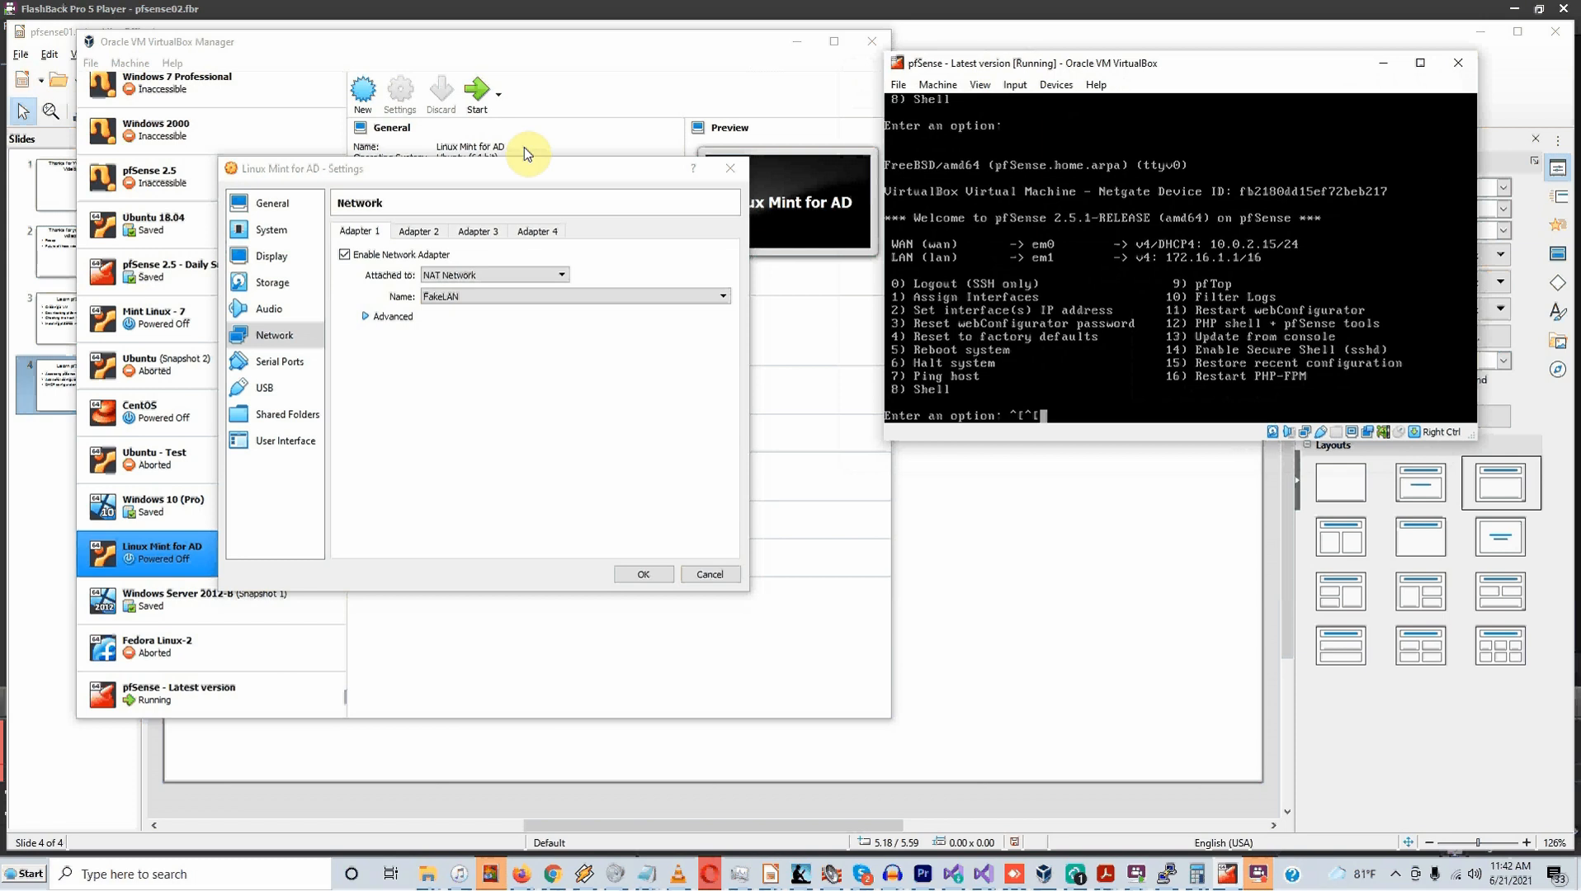
{"action": "left_click", "coordinate": [645, 575]}
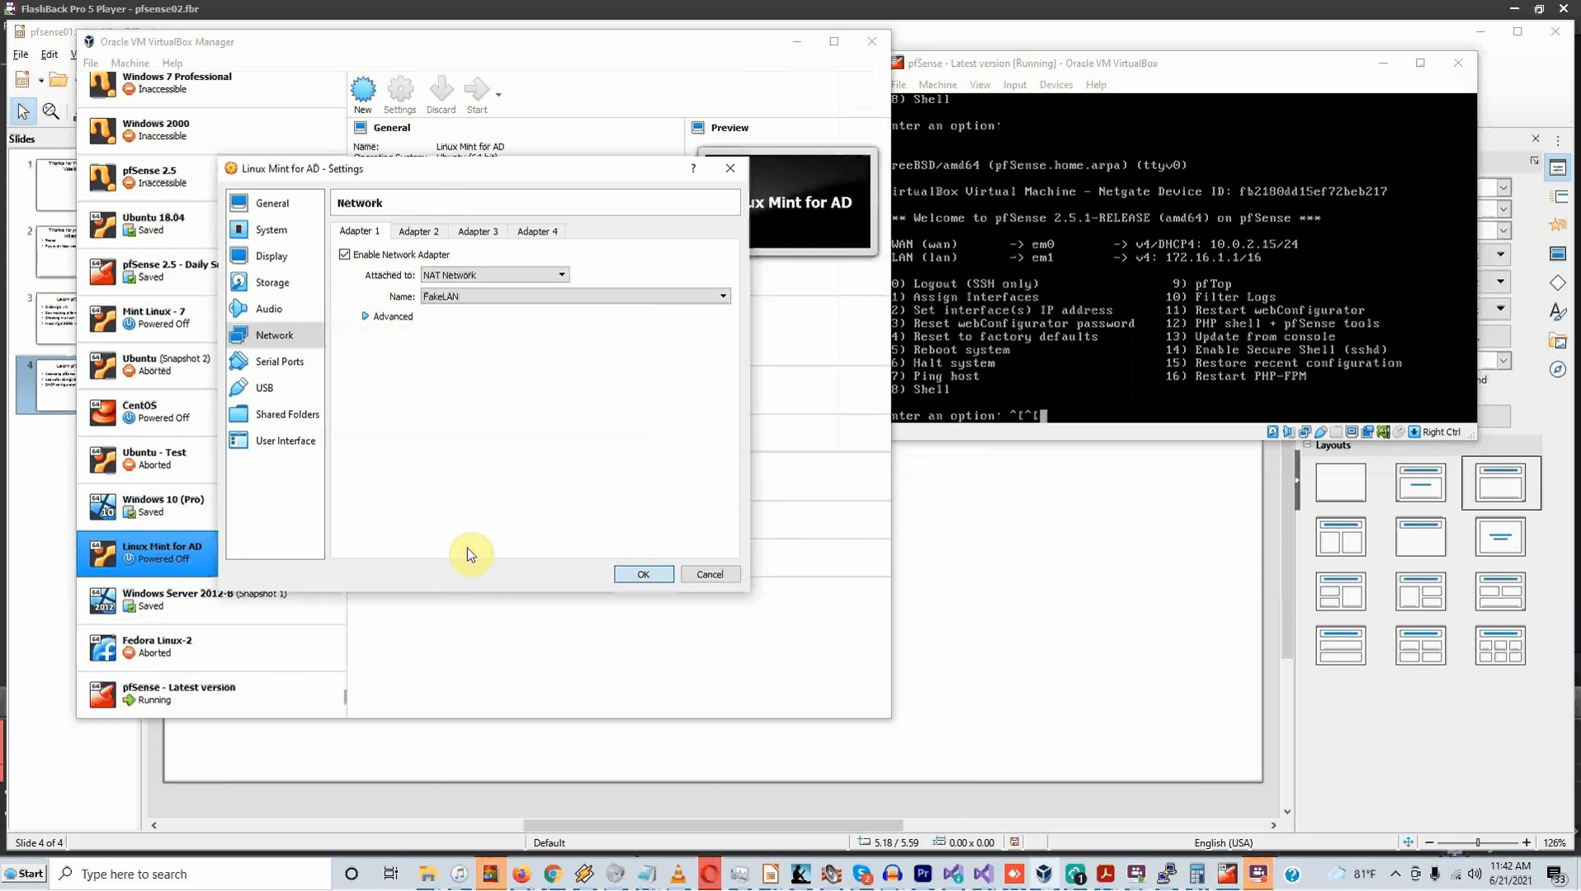
Start Linux Mint for AD with Normal Start and dismiss the keyboard auto-capture notice
{"action": "right_click", "coordinate": [146, 558]}
{"action": "mouse_move", "coordinate": [293, 336]}
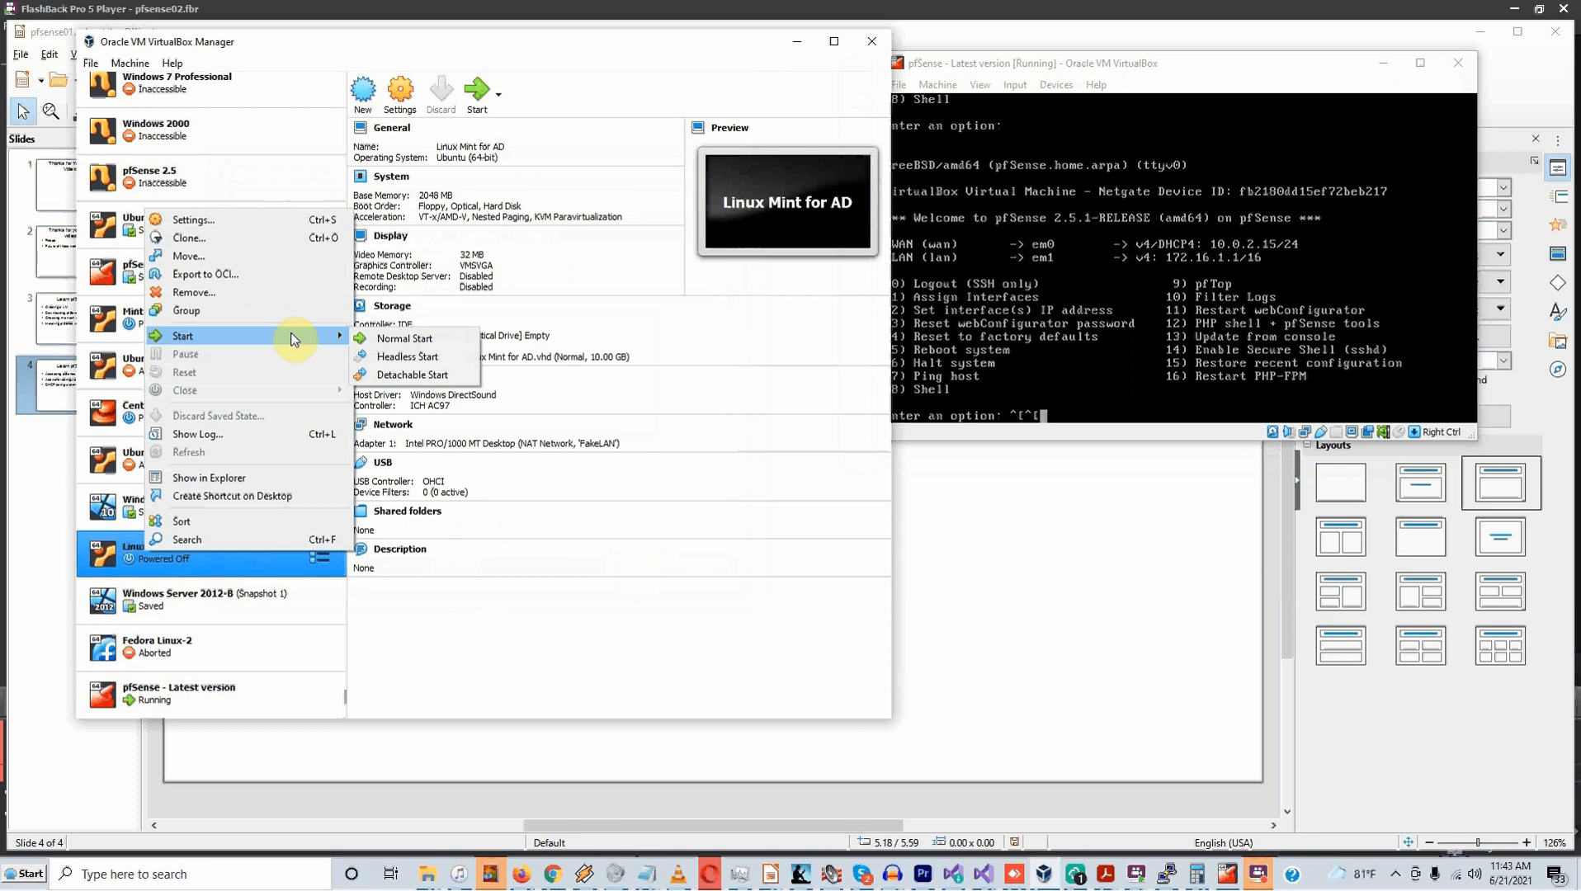
{"action": "left_click", "coordinate": [387, 339]}
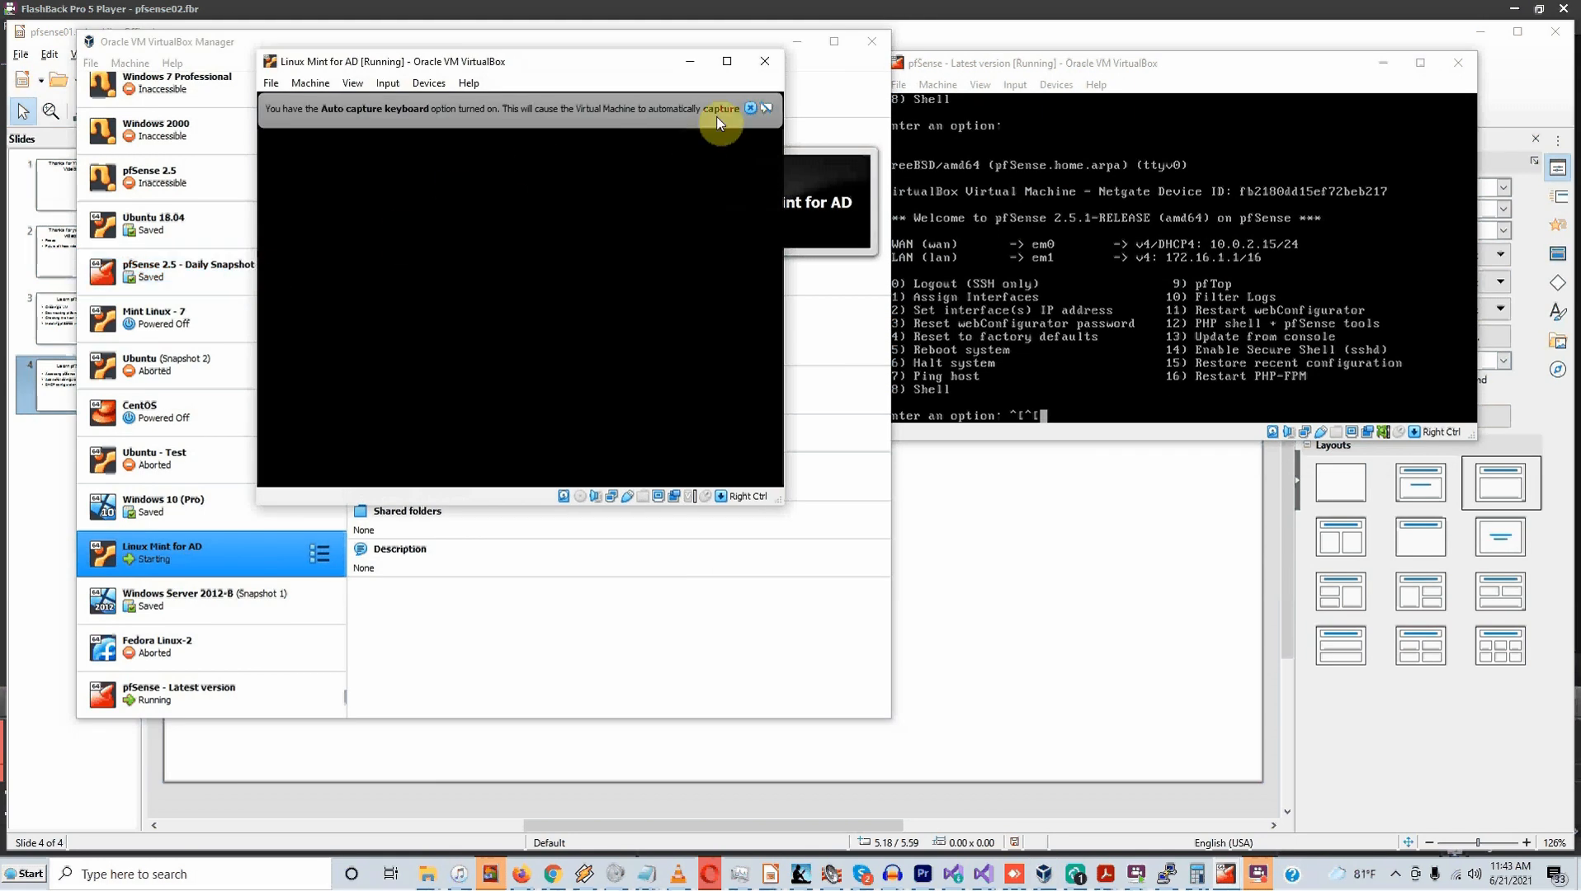
{"action": "left_click", "coordinate": [749, 107]}
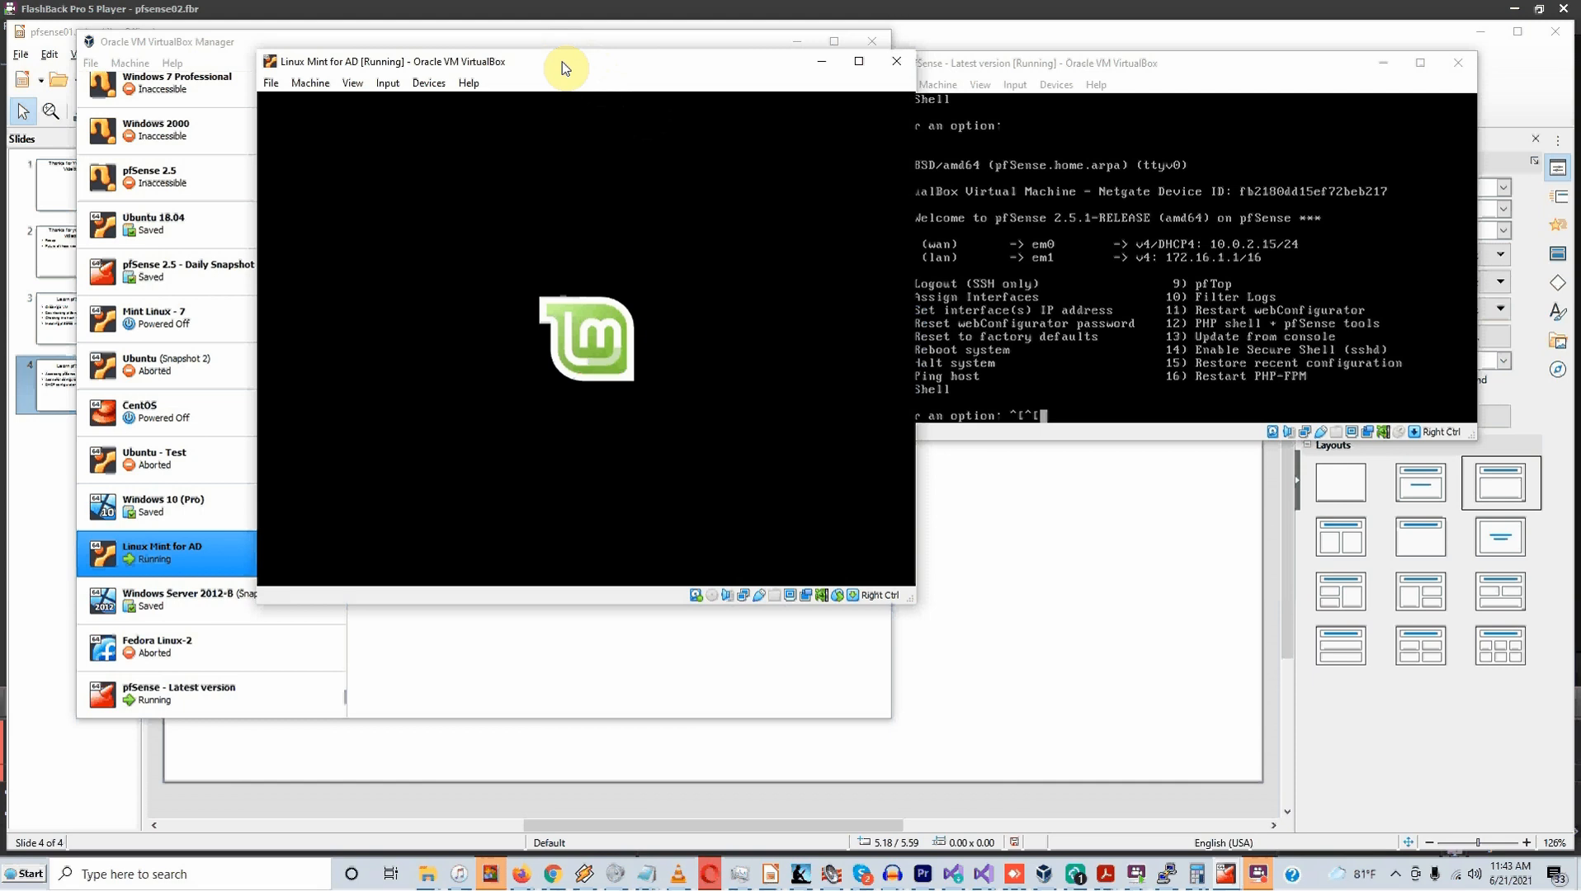
{"action": "left_click_drag", "start_coordinate": [564, 67], "coordinate": [648, 266]}
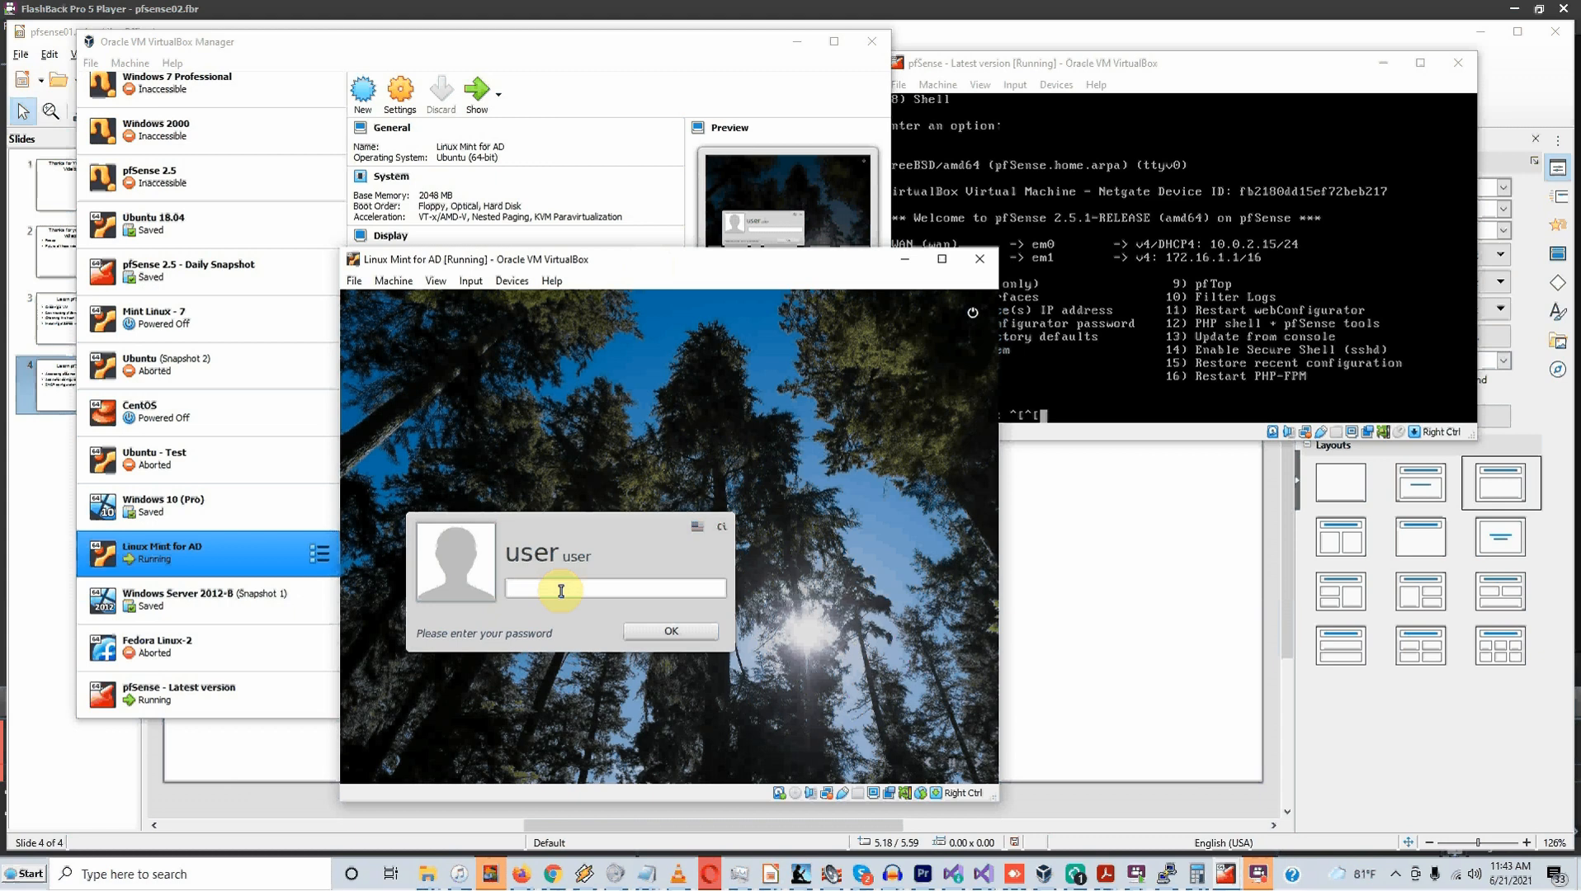
Log in to Linux Mint with the user's password
{"action": "left_click", "coordinate": [561, 594]}
{"action": "type", "text": "******"}
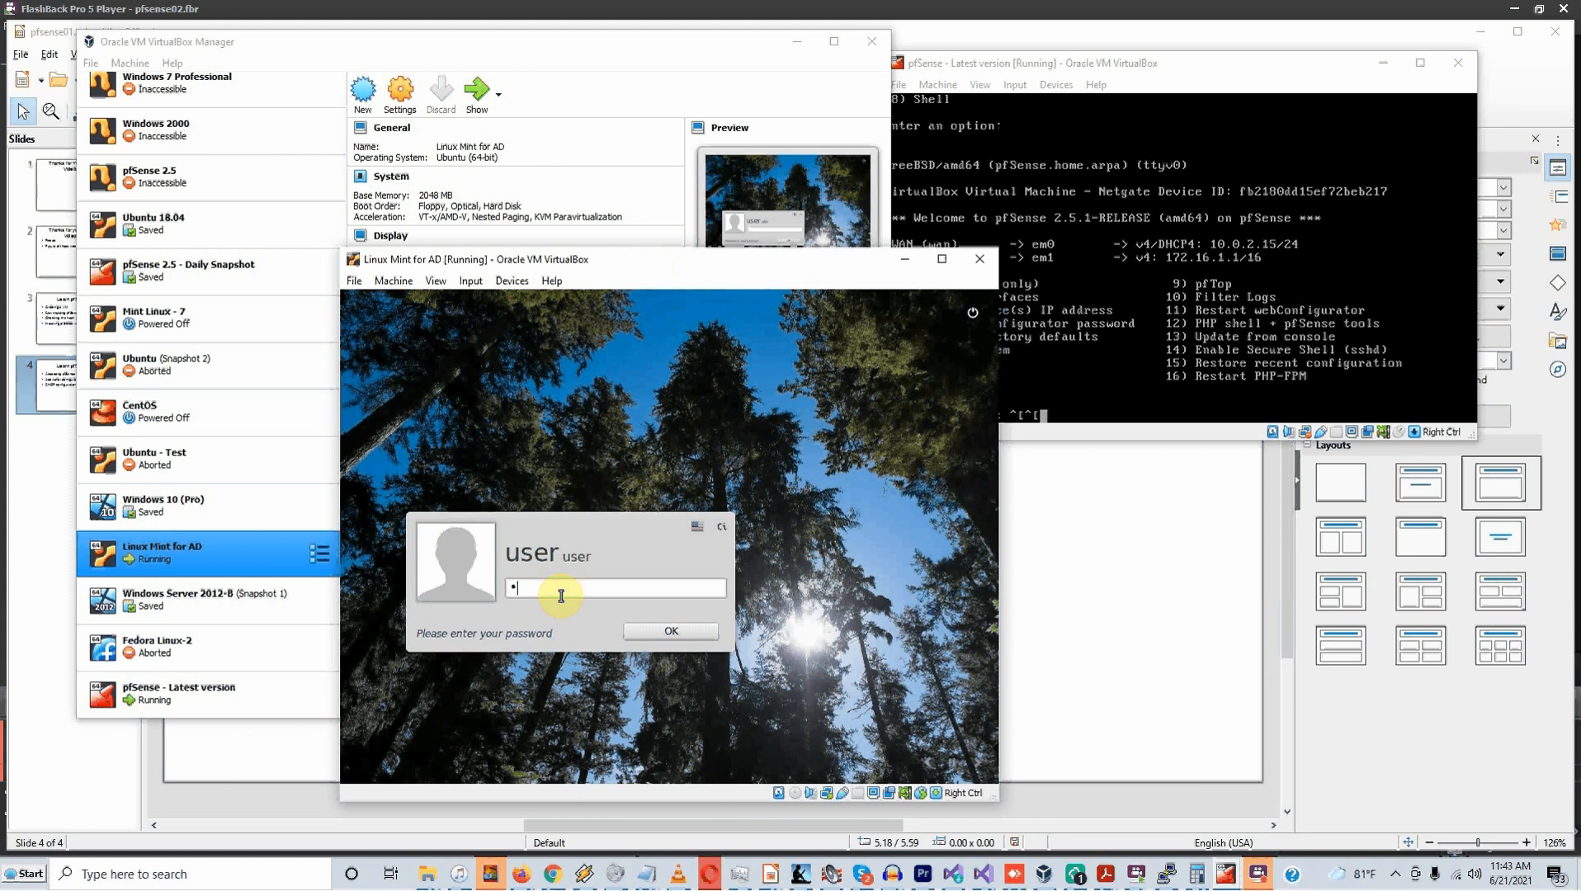
{"action": "key", "text": "Return"}
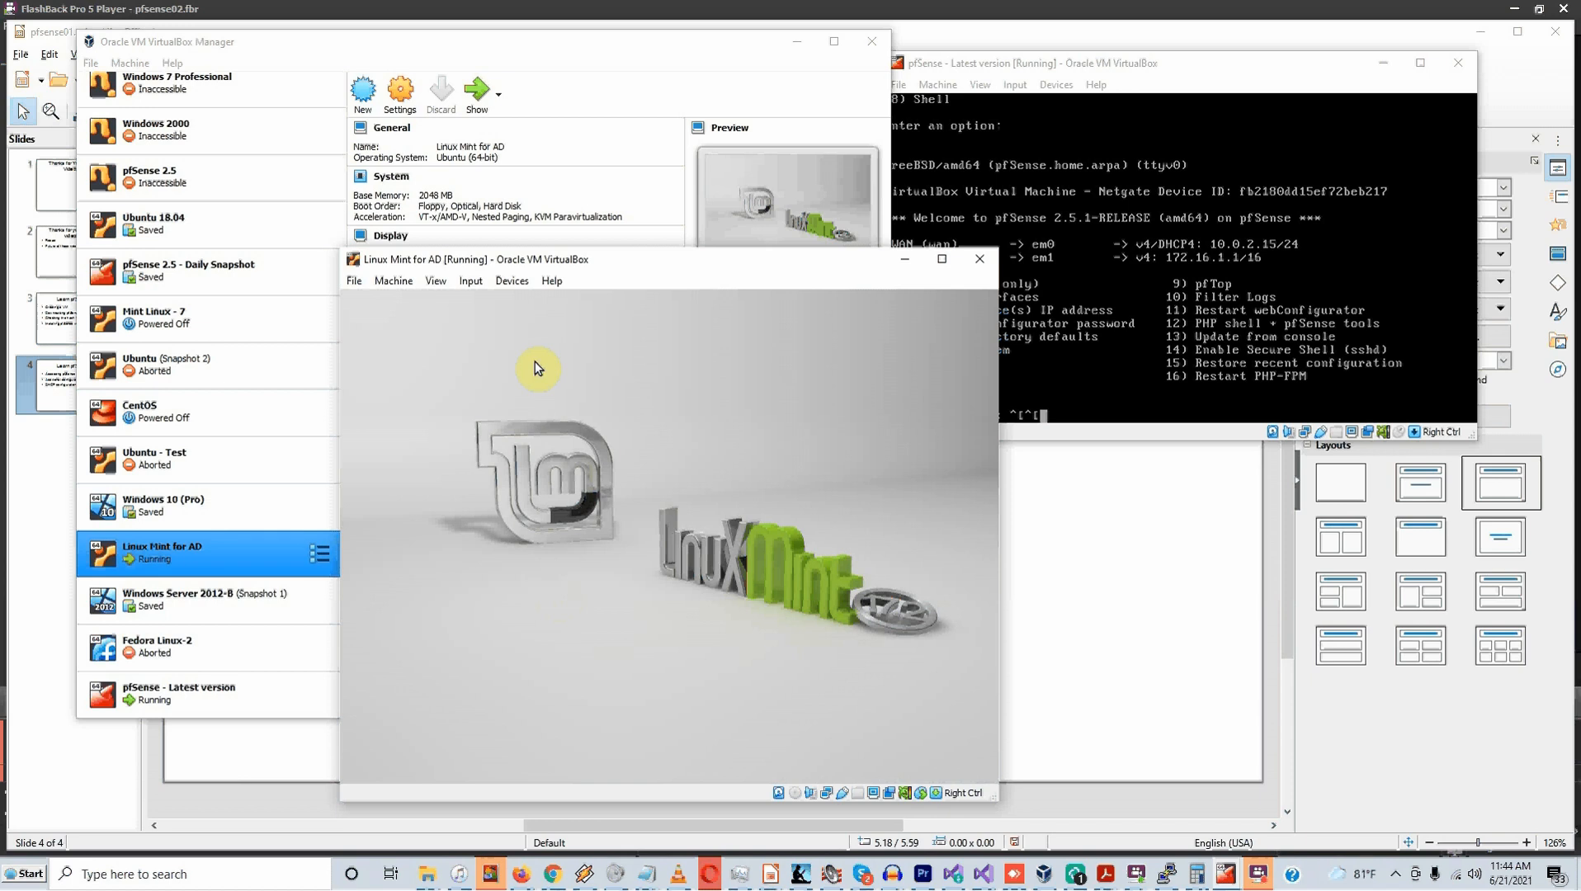
Dismiss the software-rendering notification and launch Firefox
{"action": "left_click_drag", "start_coordinate": [545, 259], "coordinate": [416, 233]}
{"action": "left_click", "coordinate": [675, 363]}
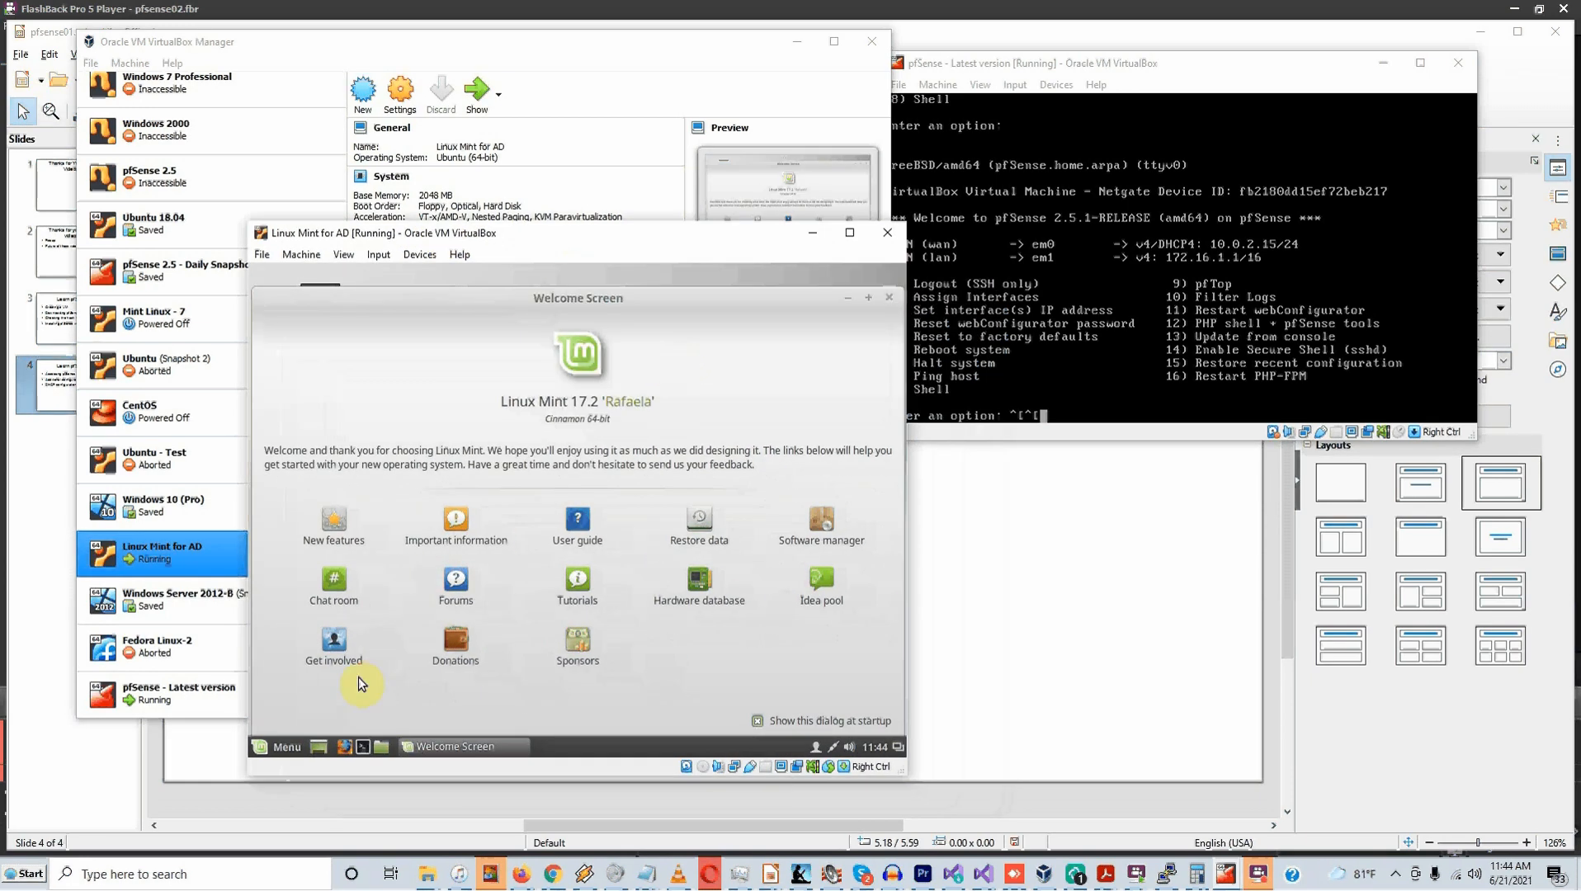
{"action": "left_click", "coordinate": [350, 748]}
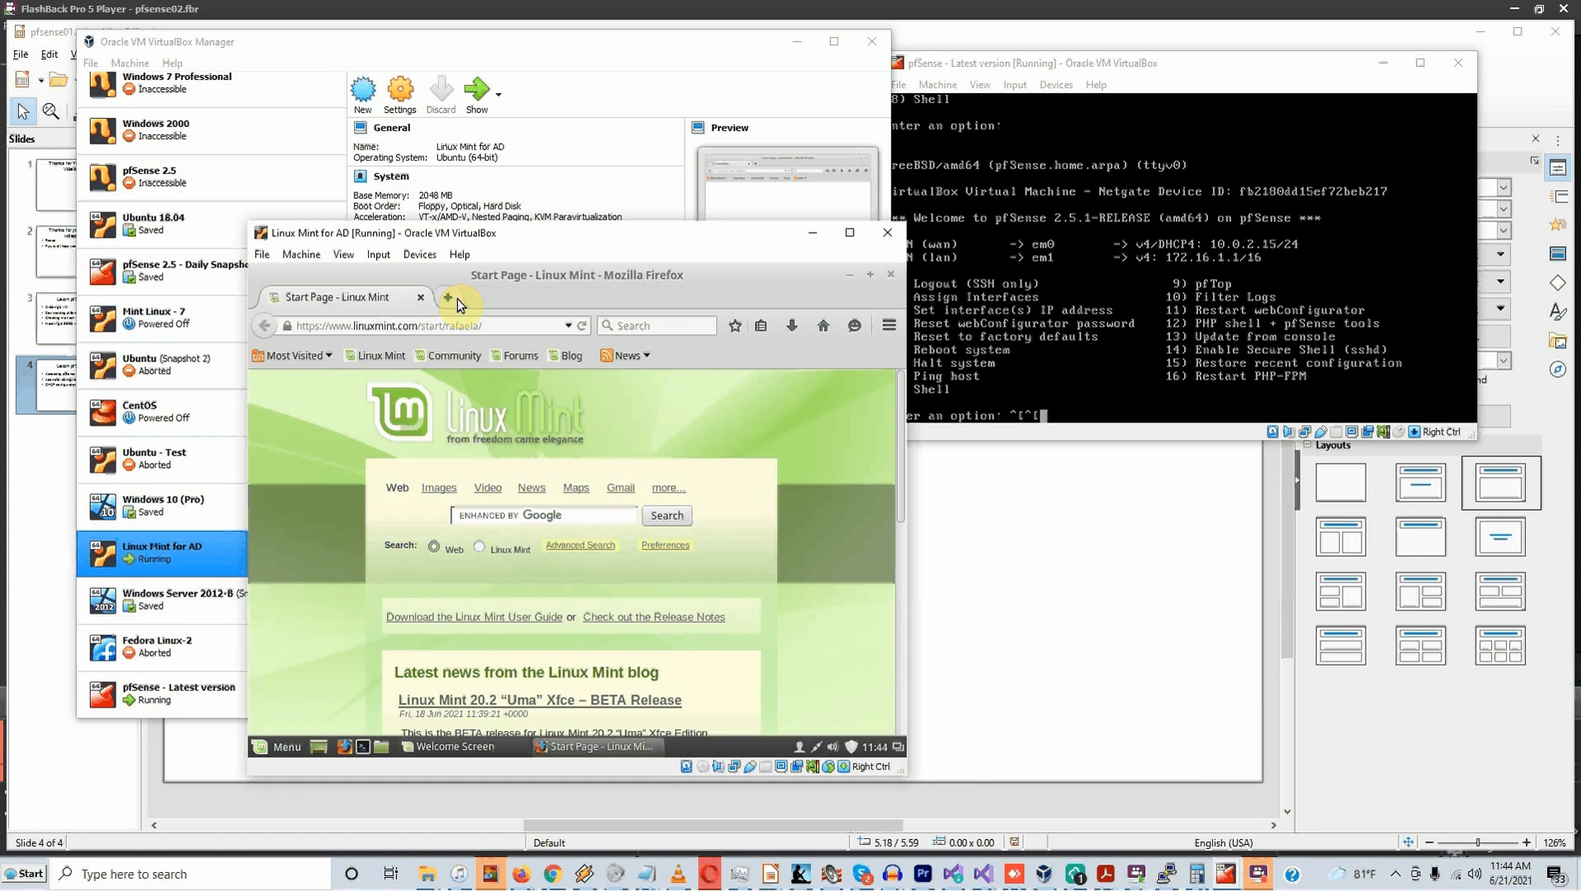
Load the pfSense page at 172.16.1.1 in a new Firefox tab
{"action": "key", "text": "ctrl+t"}
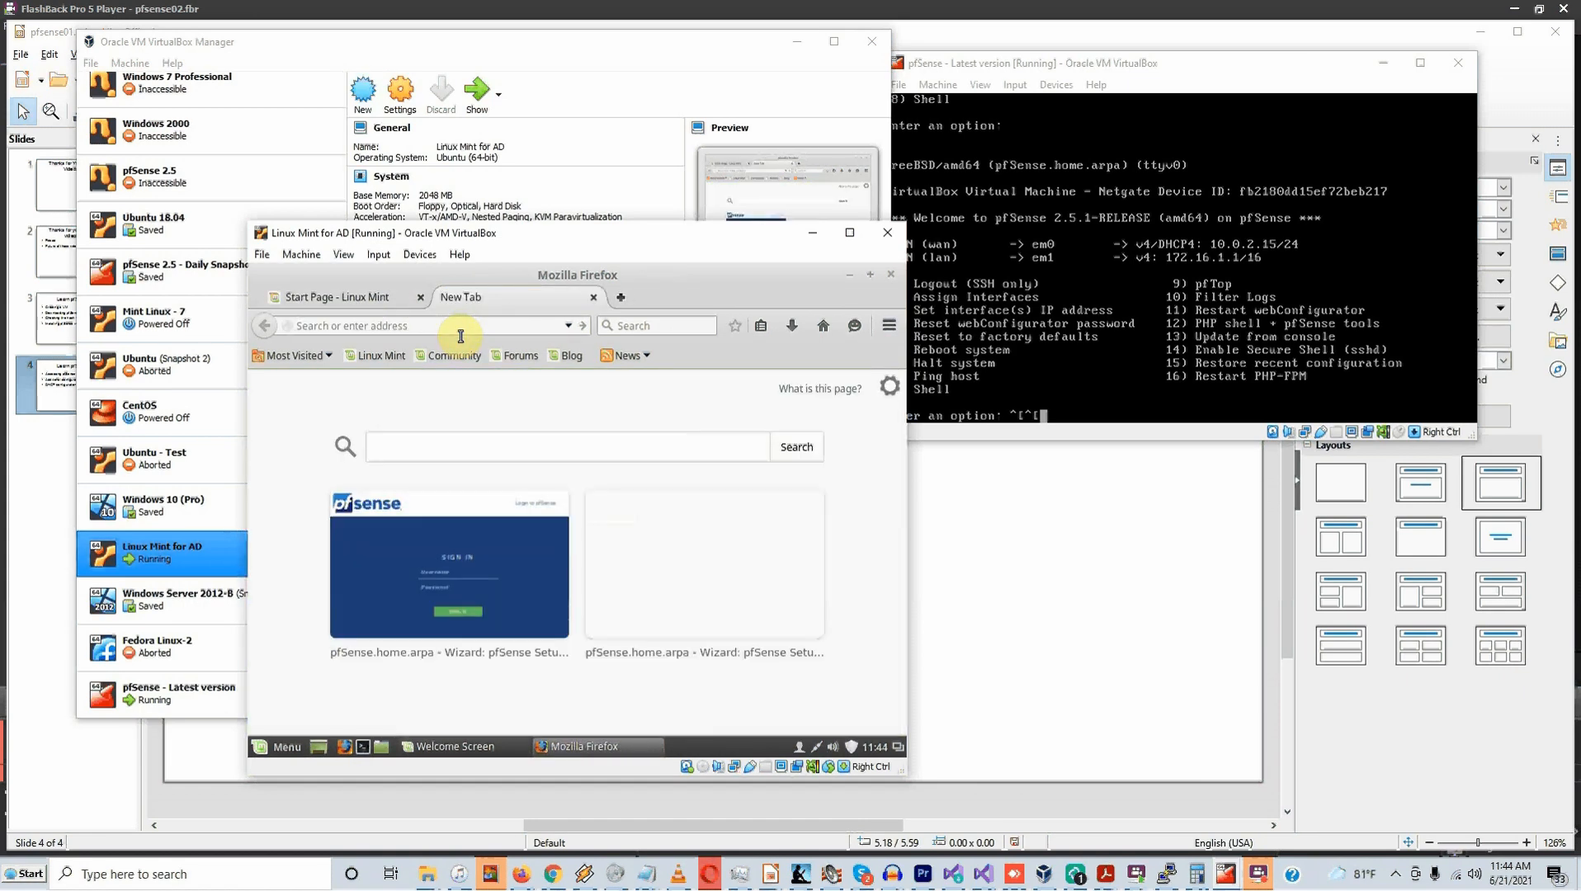
{"action": "type", "text": "172.16.1.1/"}
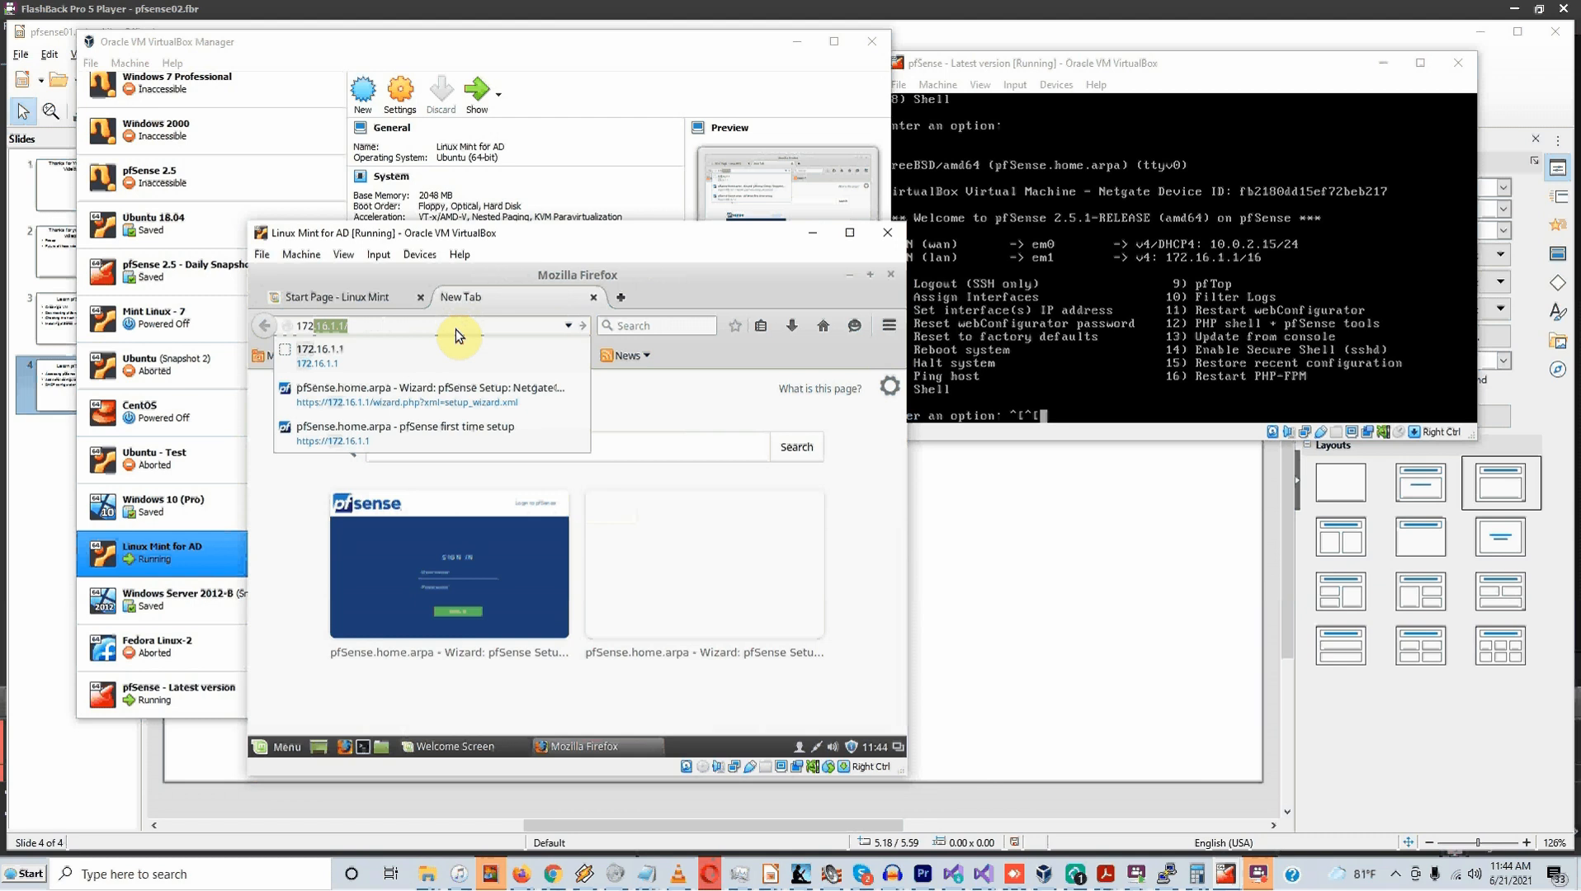
{"action": "key", "text": "Return"}
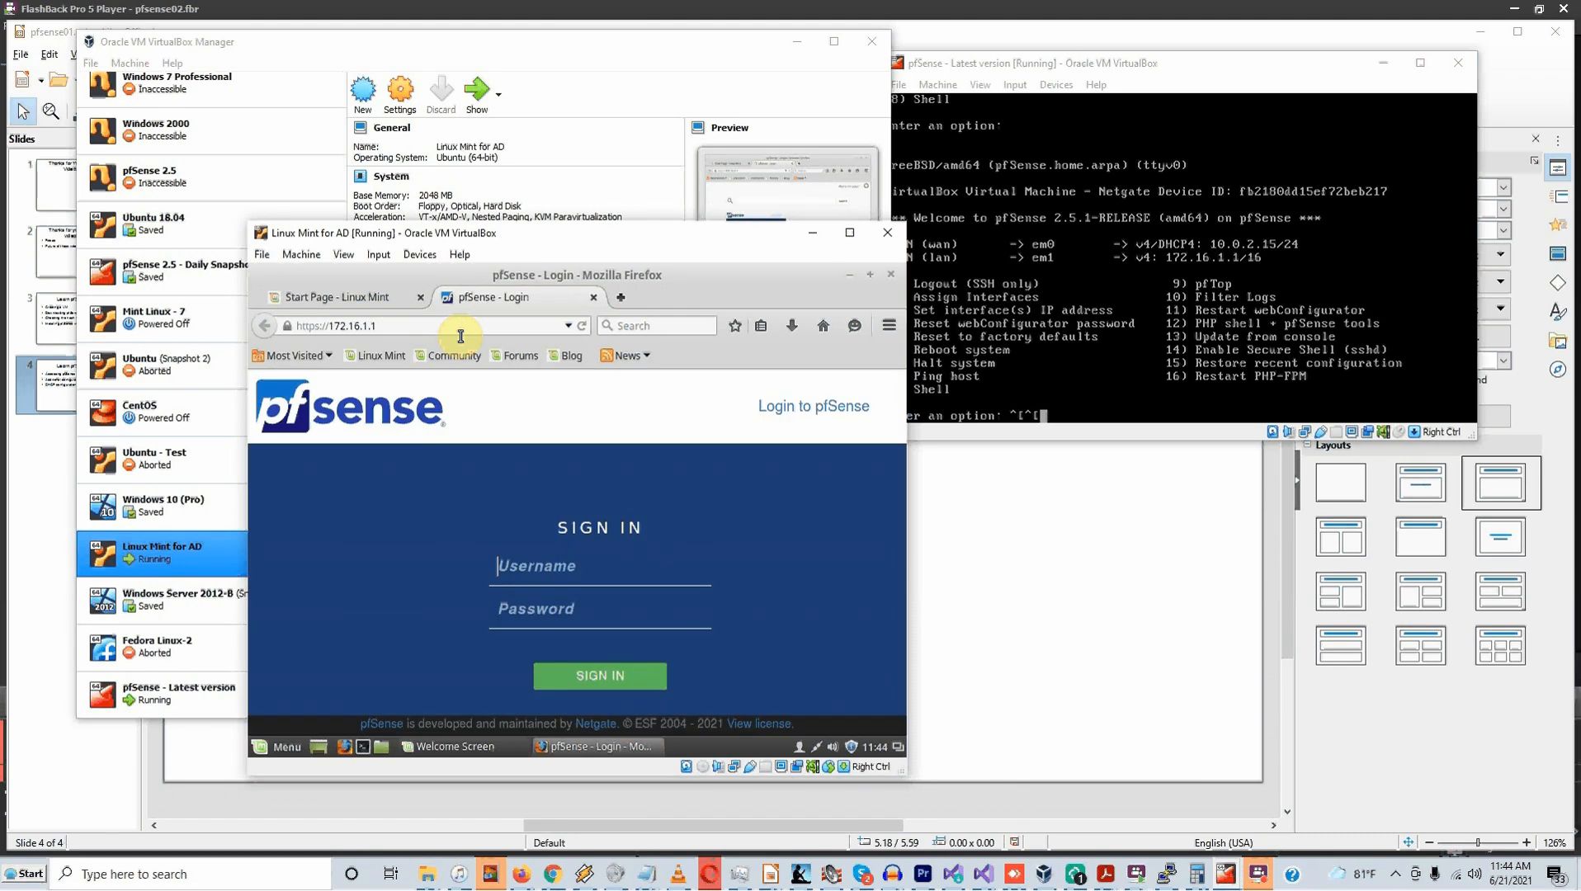
Fill in the saved admin username and type the administrator password
{"action": "left_click", "coordinate": [558, 580]}
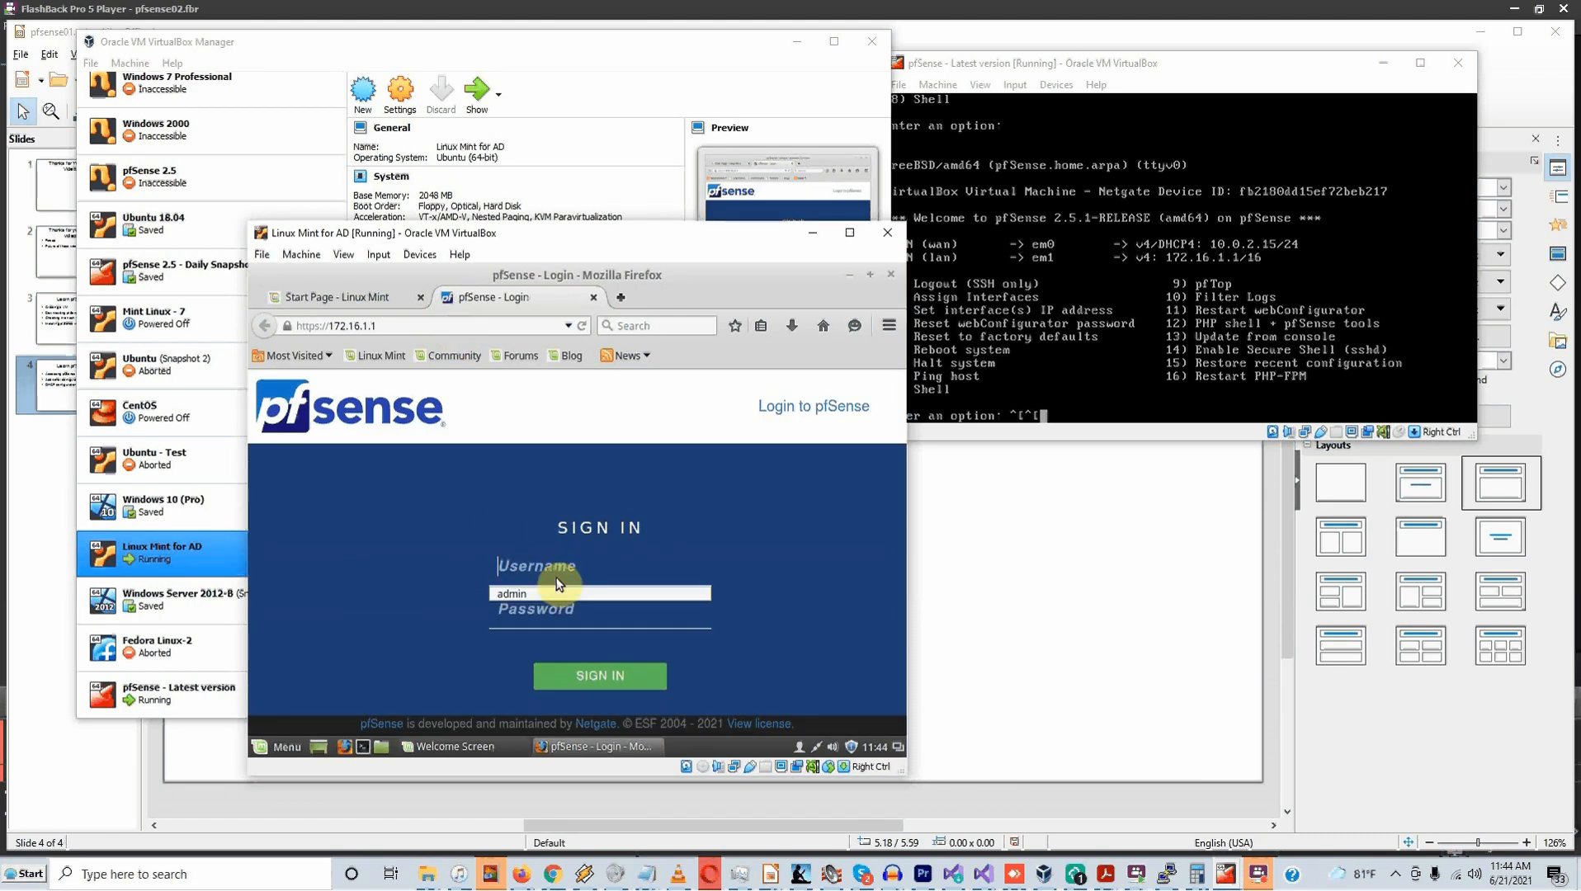
{"action": "left_click", "coordinate": [541, 592]}
{"action": "left_click", "coordinate": [530, 627]}
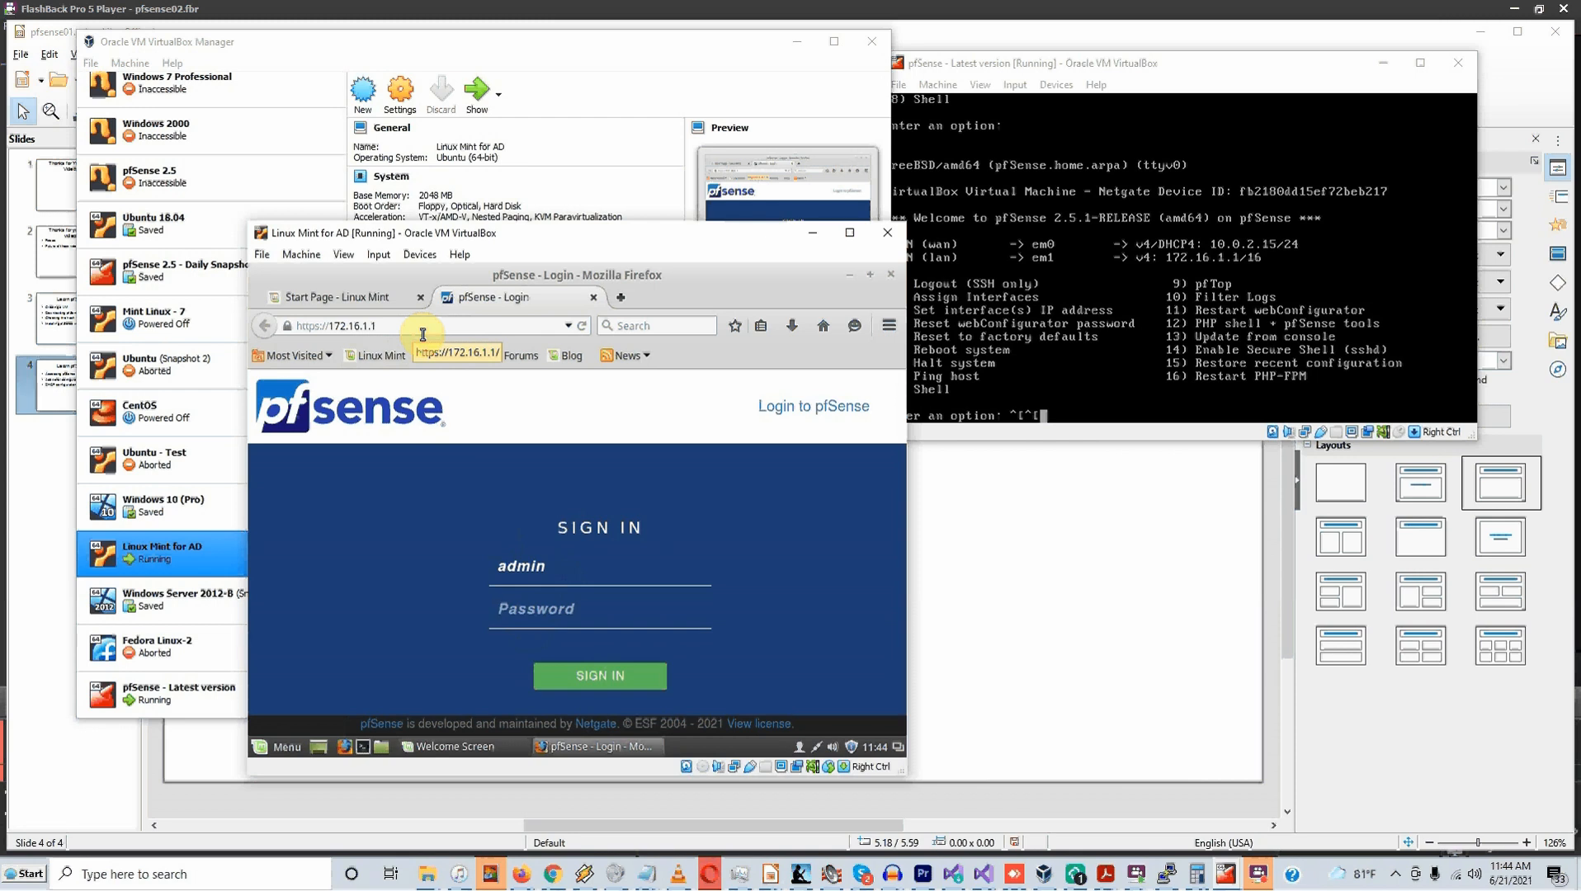
{"action": "type", "text": "pfse"}
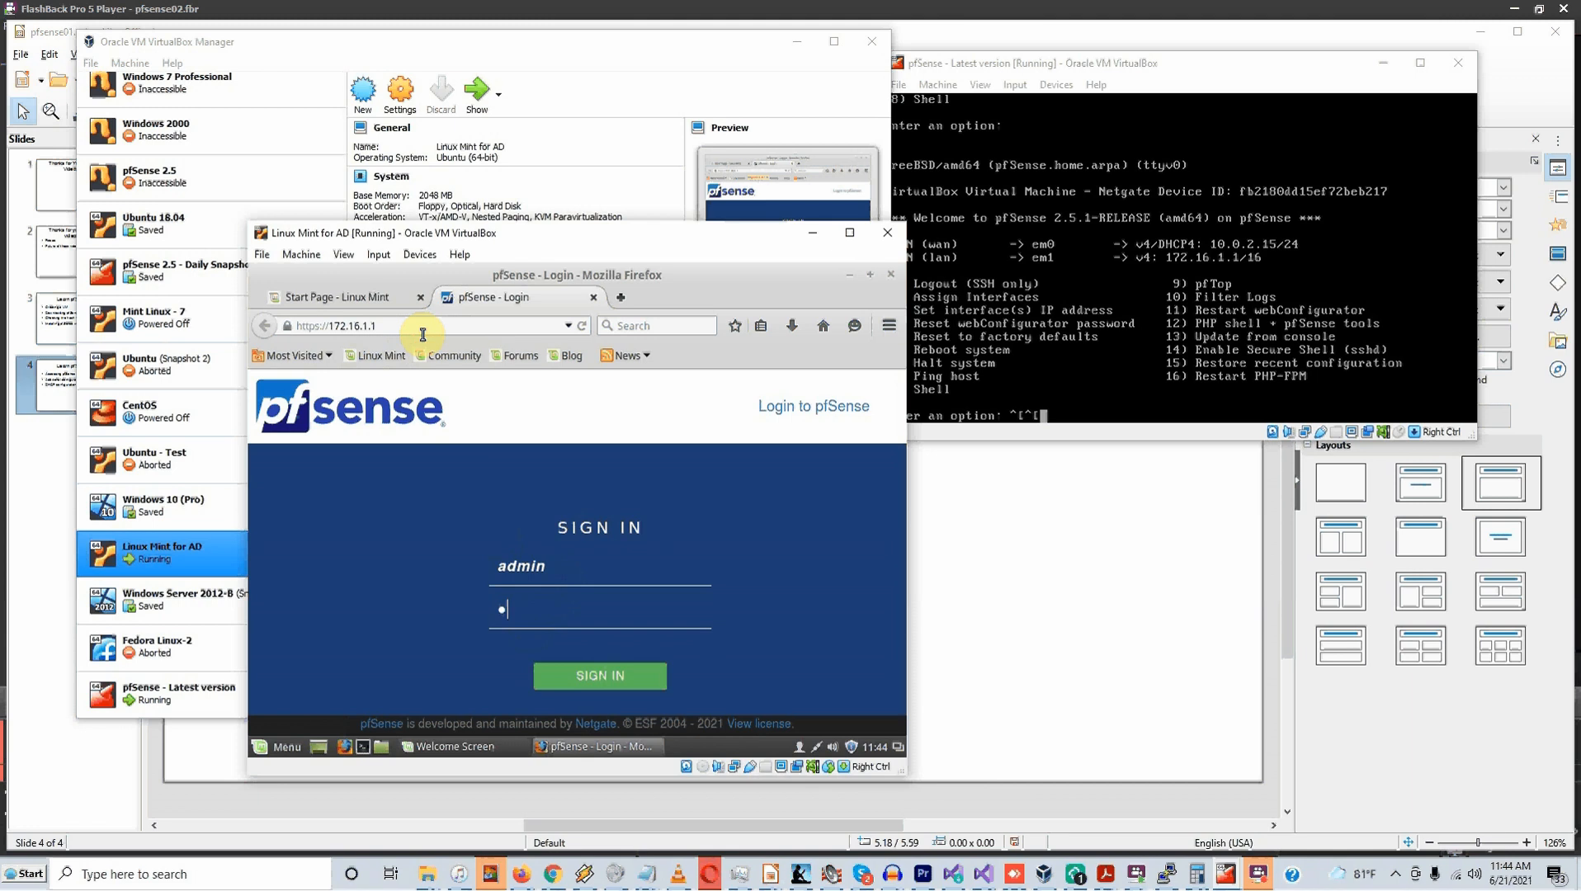
{"action": "key", "text": "BackSpace"}
{"action": "key", "text": "BackSpace"}
{"action": "key", "text": "BackSpace"}
{"action": "key", "text": "BackSpace"}
{"action": "type", "text": "p"}
{"action": "key", "text": "BackSpace"}
{"action": "type", "text": "pfsense"}
Sign in, decline saving the password, accept the copyright notice and close the survey
{"action": "left_click", "coordinate": [612, 677]}
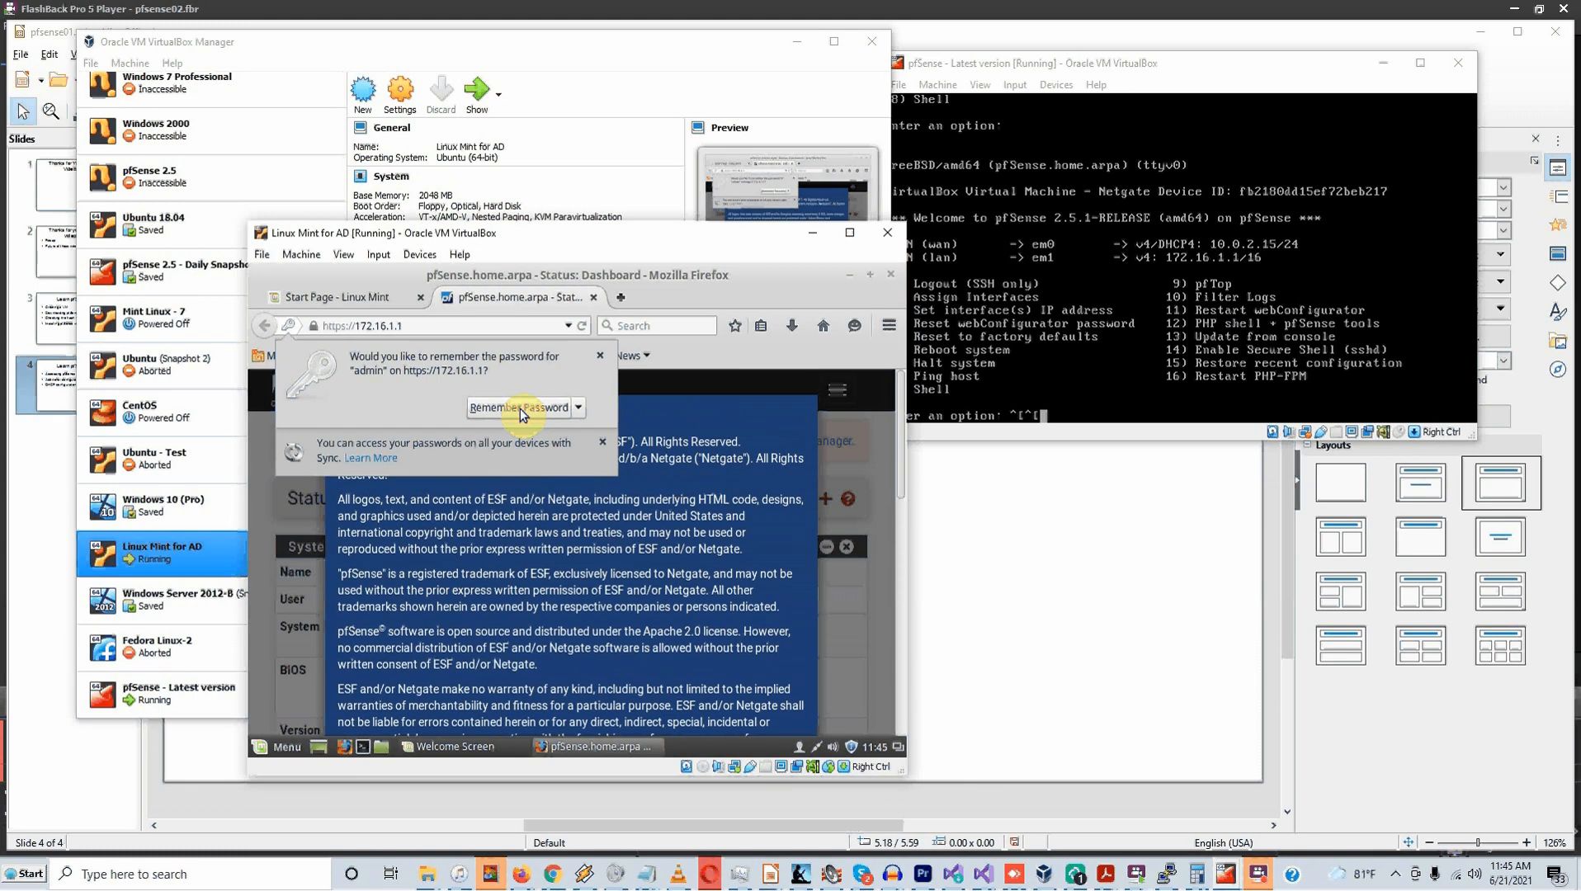
{"action": "left_click", "coordinate": [604, 444]}
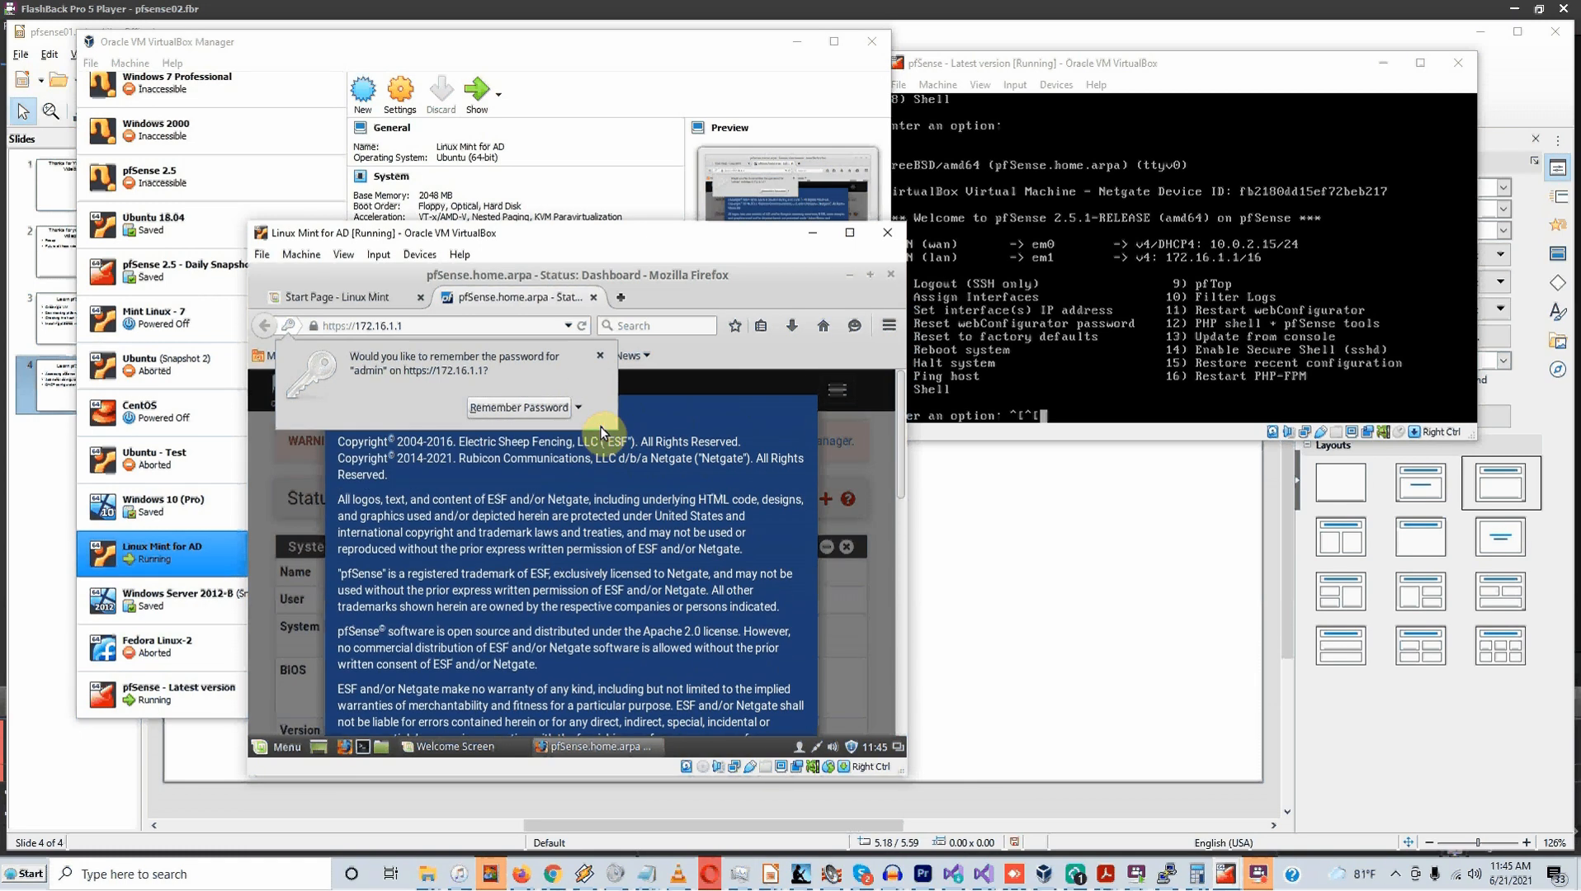
{"action": "left_click", "coordinate": [601, 357]}
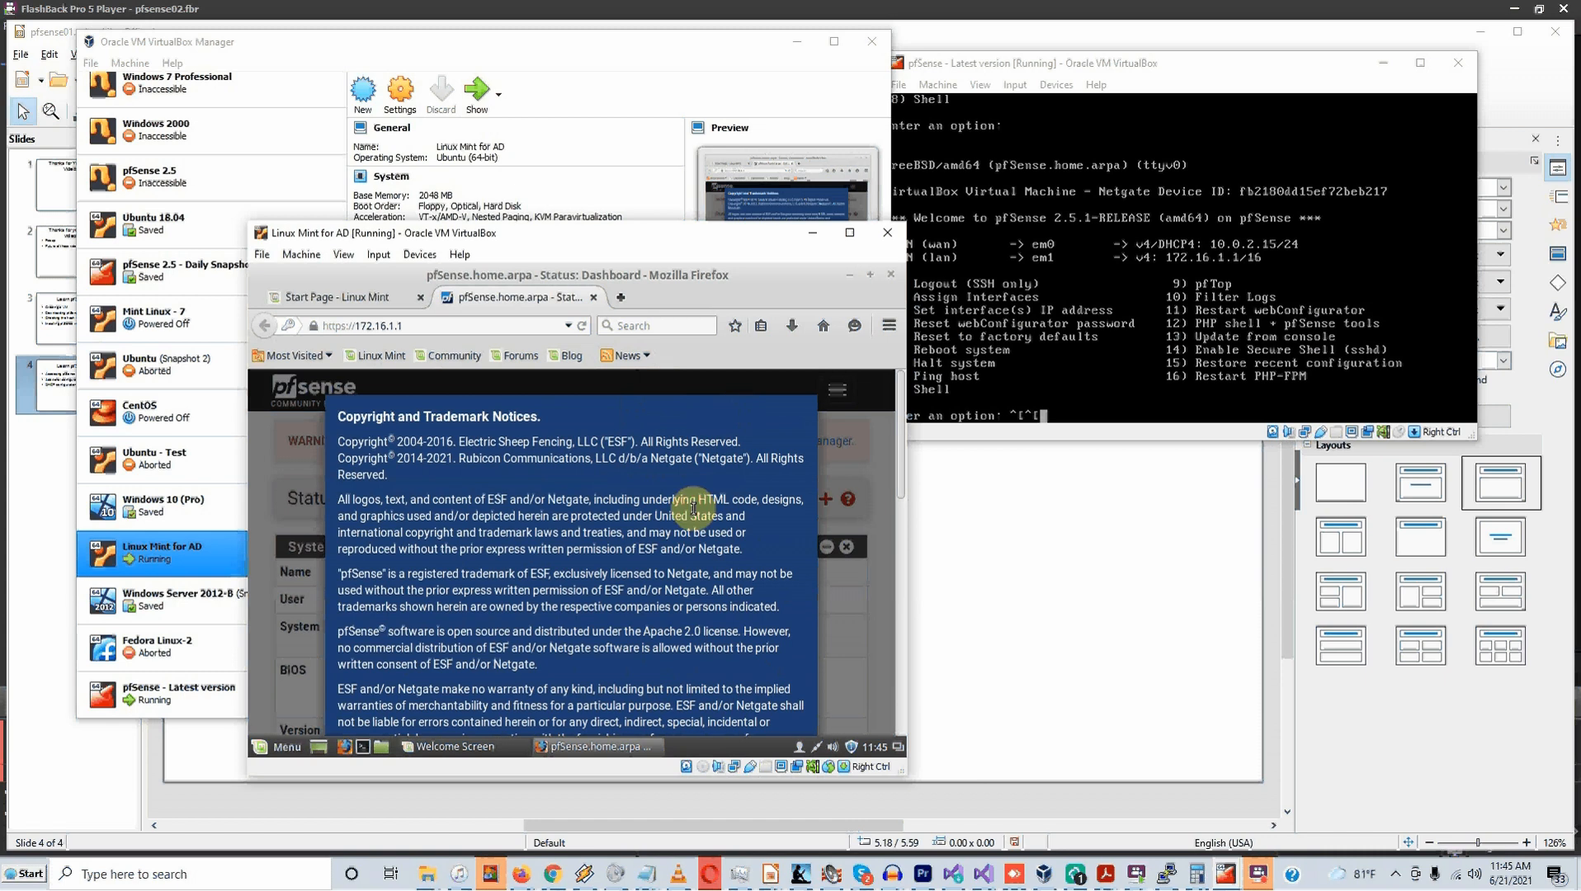
{"action": "scroll", "coordinate": [710, 619], "scroll_direction": "down", "scroll_amount": 2}
{"action": "scroll", "coordinate": [710, 619], "scroll_direction": "down", "scroll_amount": 10}
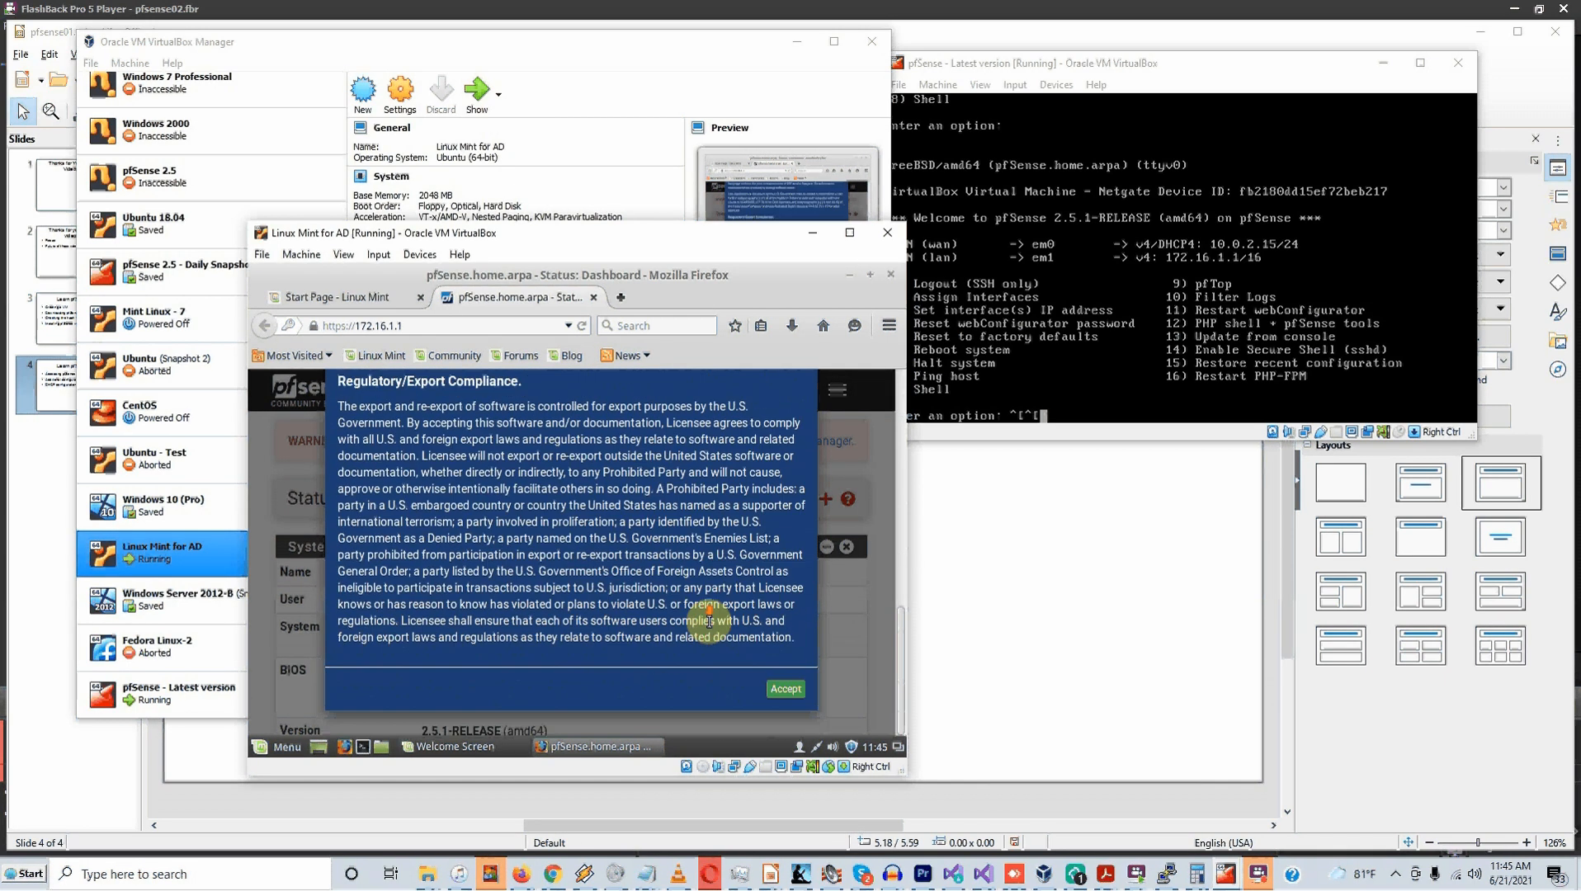
{"action": "left_click", "coordinate": [788, 689]}
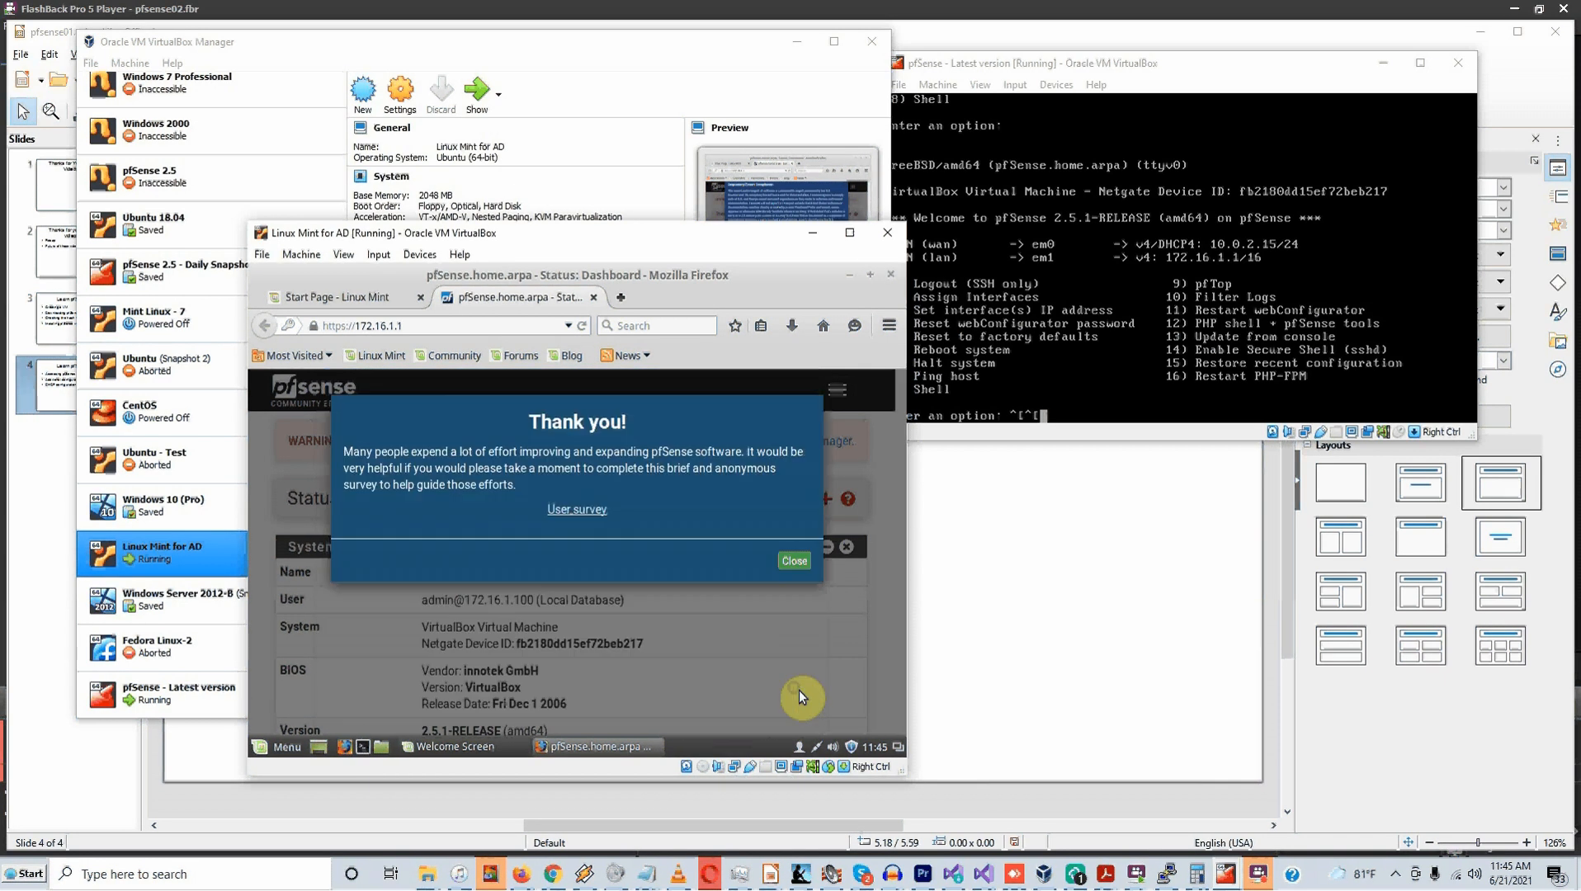
{"action": "left_click", "coordinate": [800, 564]}
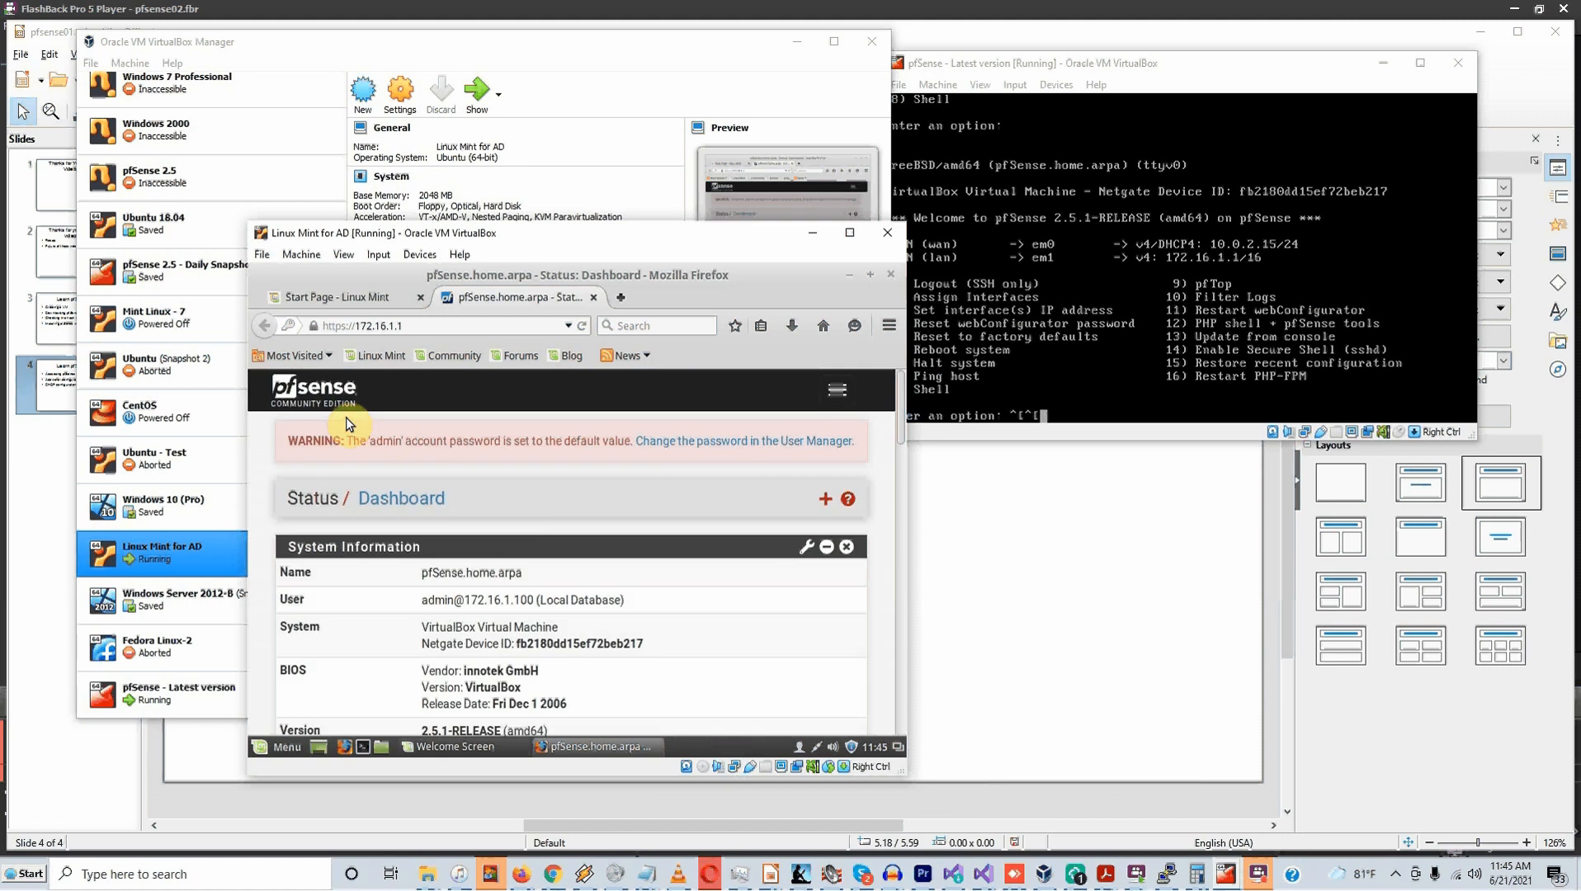
Expand the pfSense navigation menu and show the System pages
{"action": "left_click", "coordinate": [839, 391]}
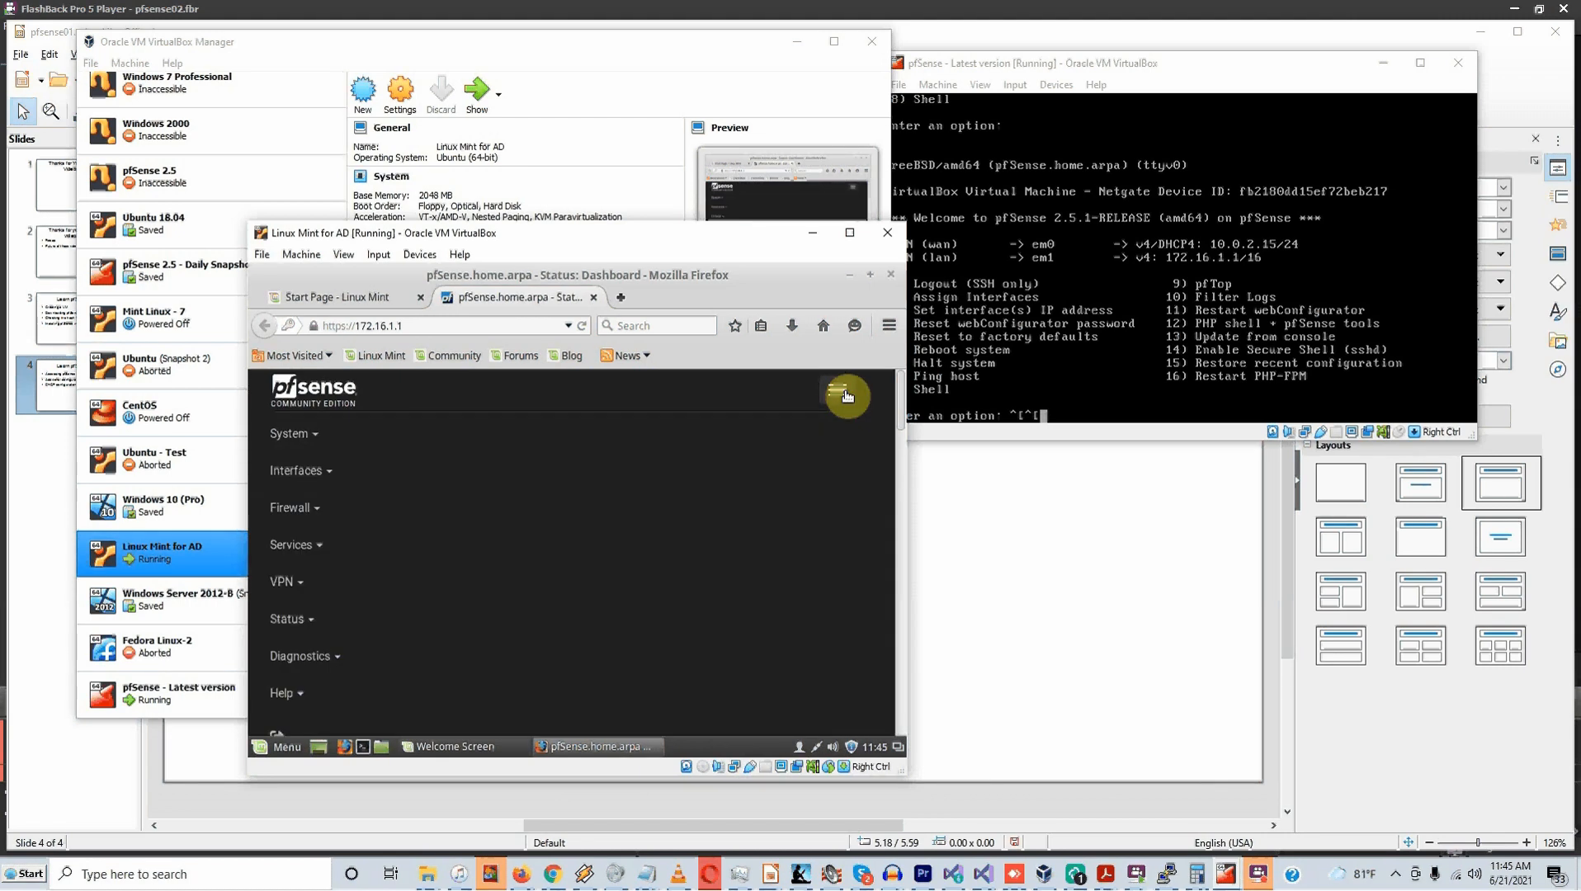
{"action": "left_click", "coordinate": [835, 394]}
{"action": "left_click", "coordinate": [831, 397]}
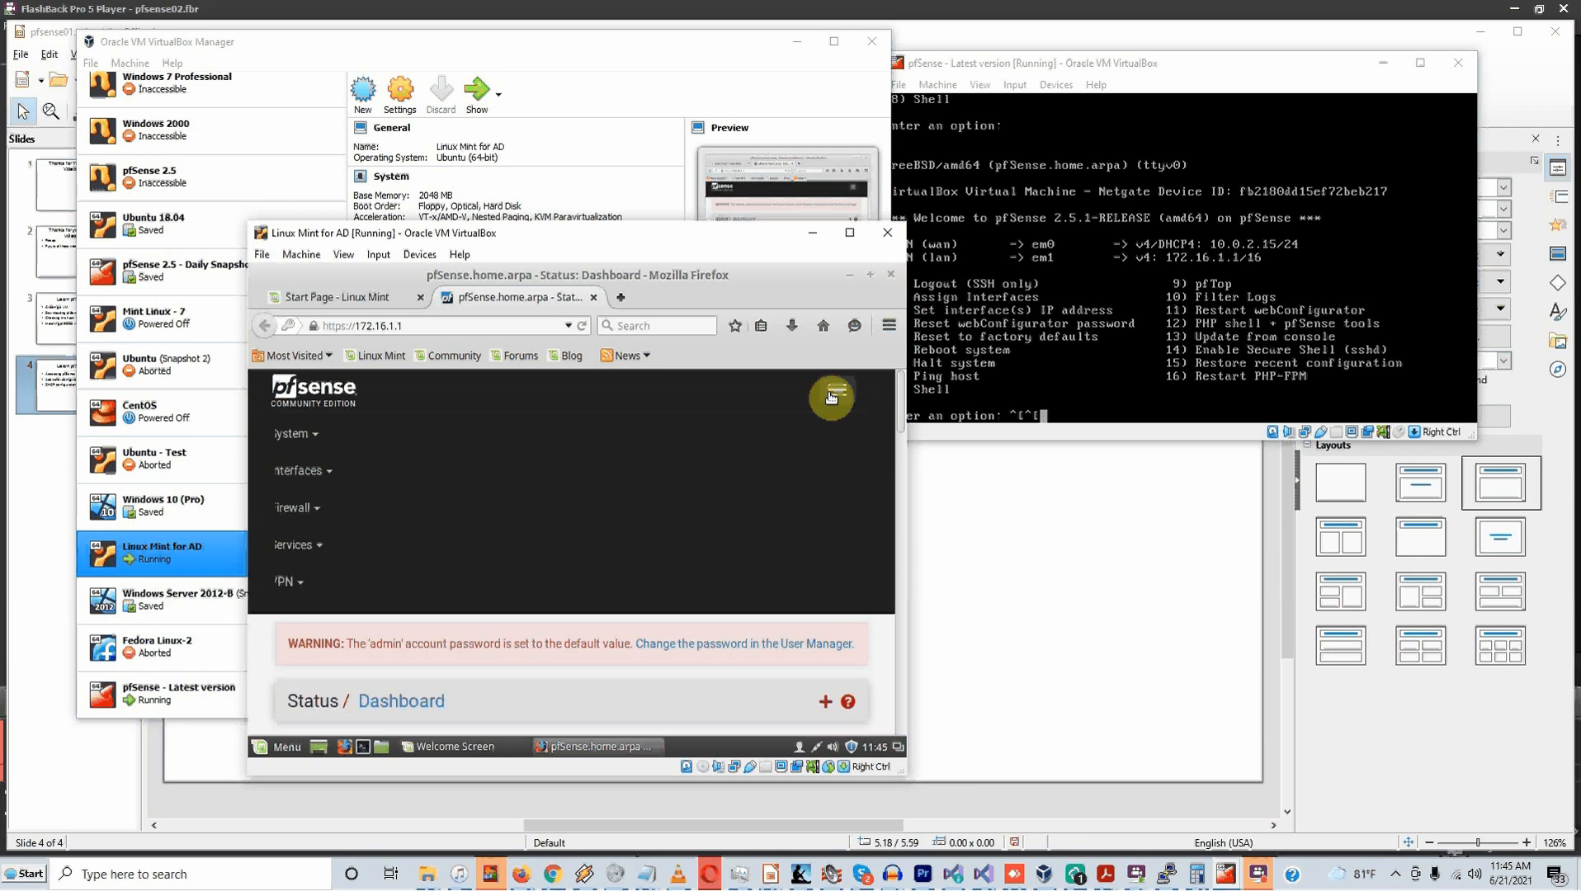
{"action": "left_click", "coordinate": [318, 439]}
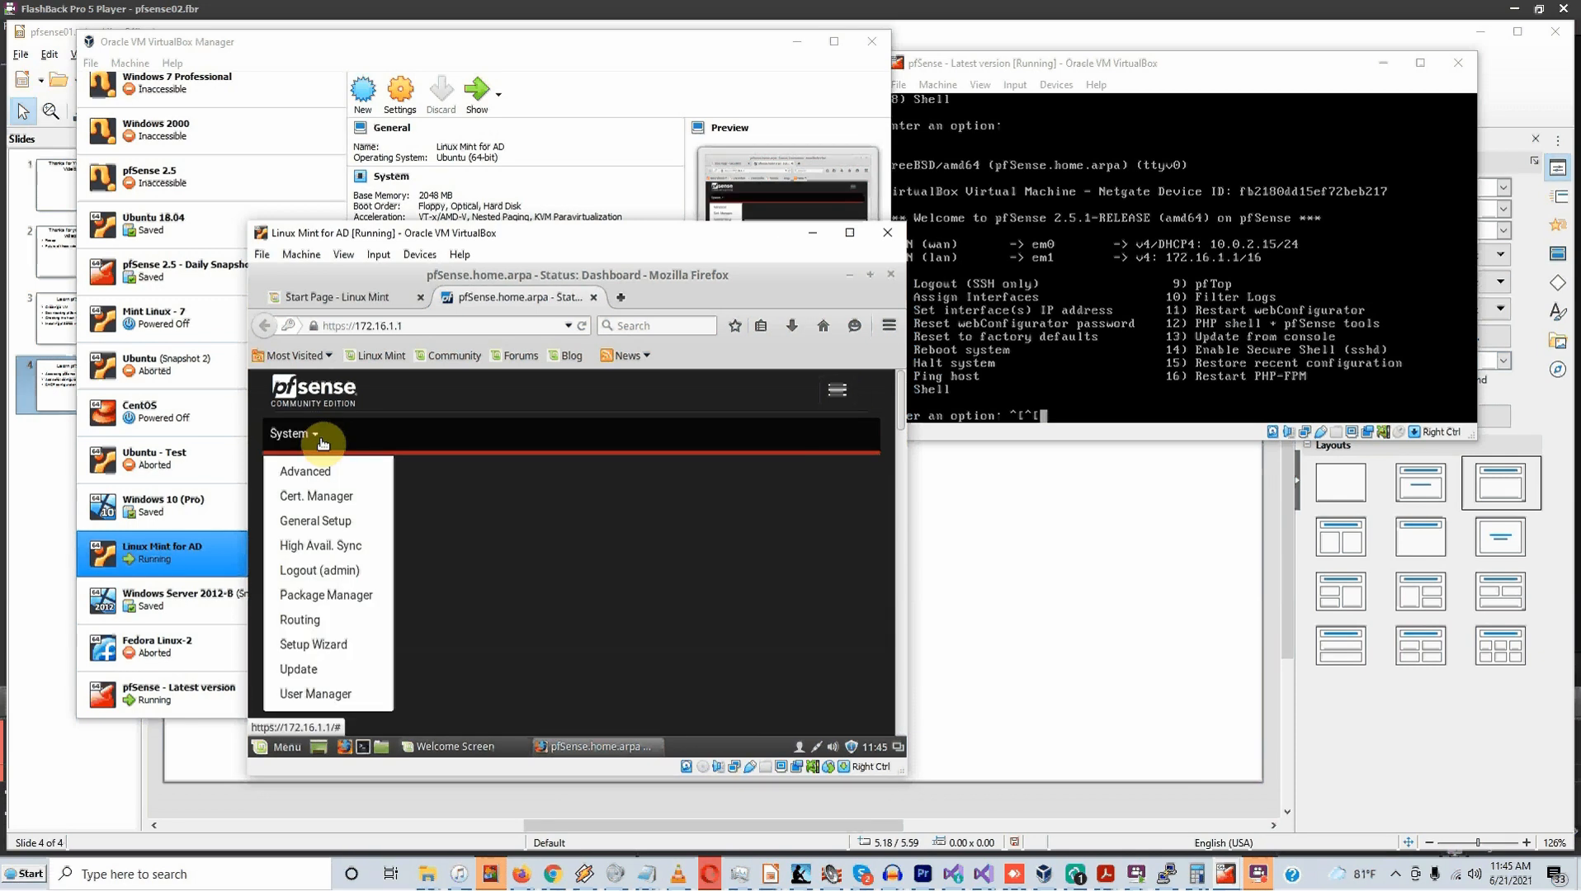
Open the pfSense Setup Wizard and continue past the welcome page
{"action": "left_click", "coordinate": [318, 646]}
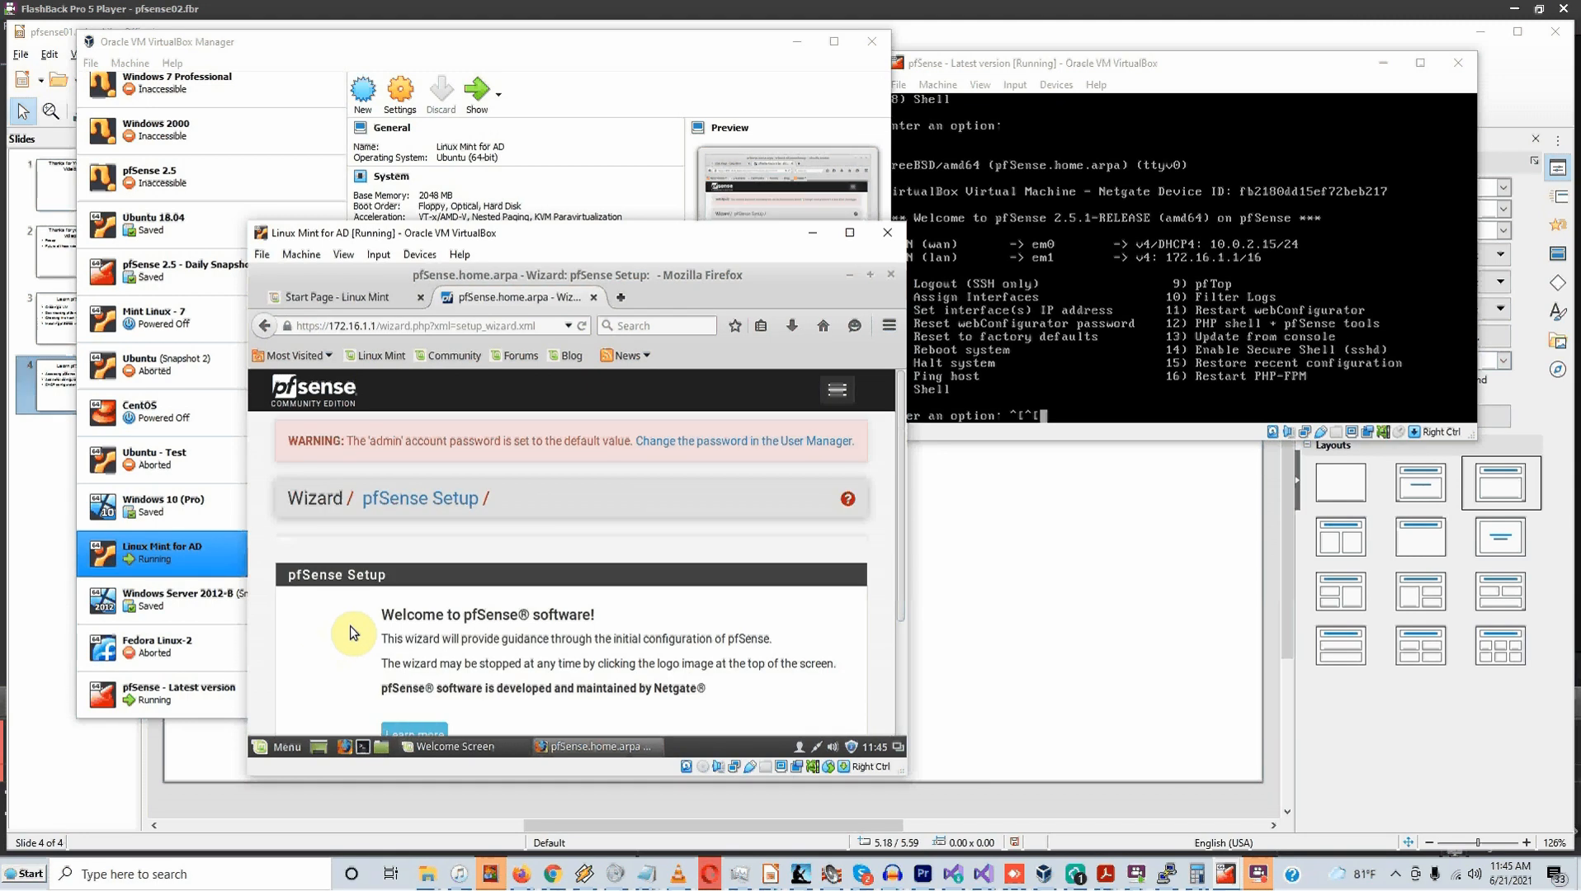
{"action": "scroll", "coordinate": [352, 625], "scroll_direction": "down", "scroll_amount": 2}
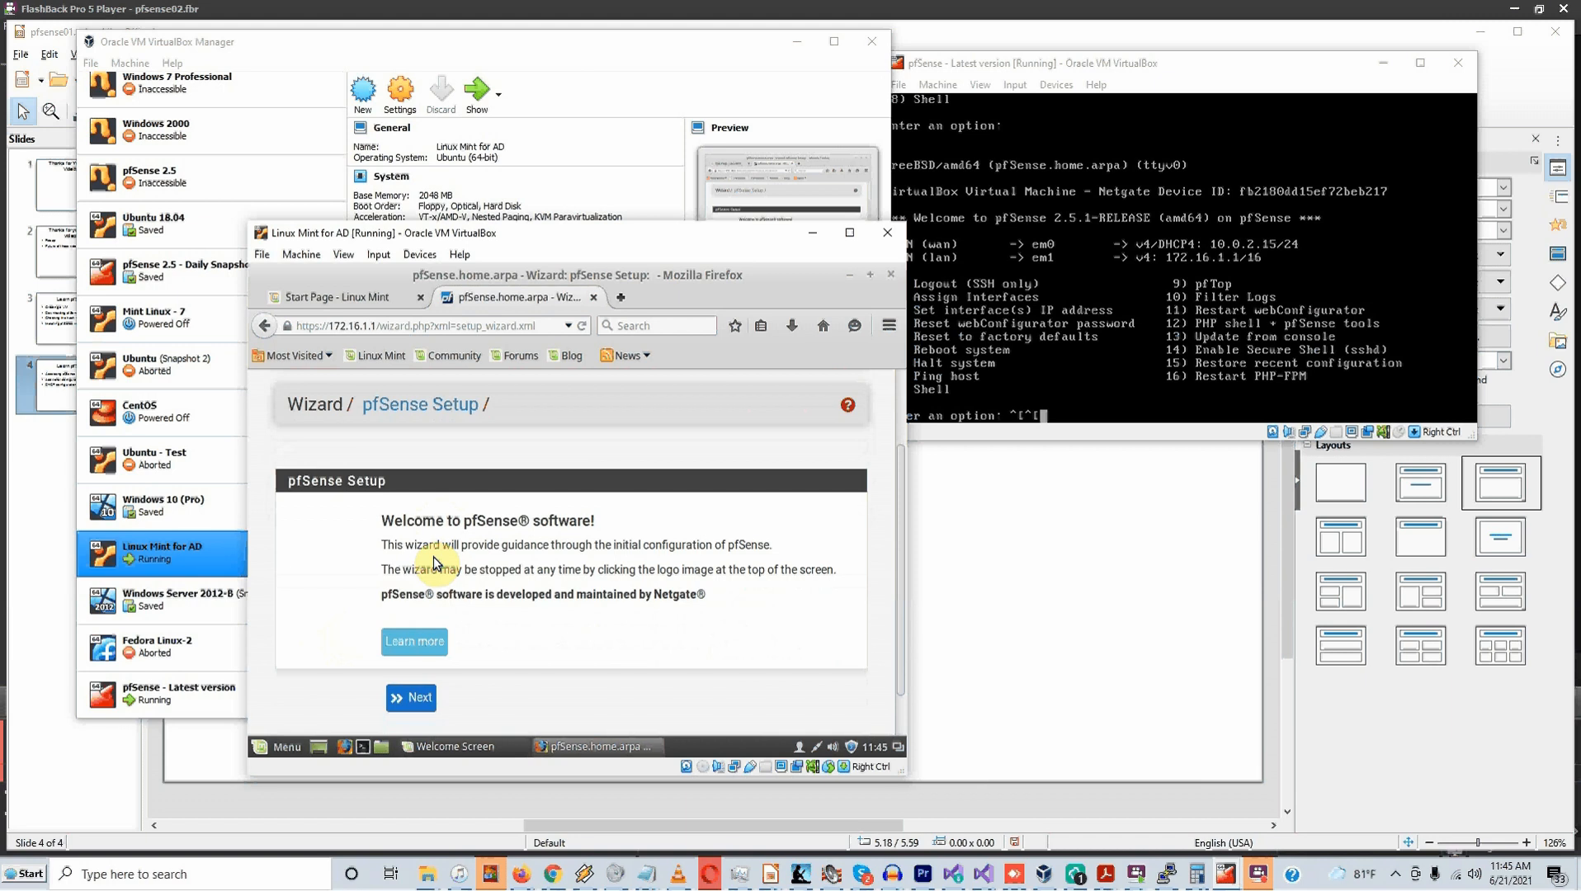
{"action": "scroll", "coordinate": [435, 562], "scroll_direction": "down", "scroll_amount": 1}
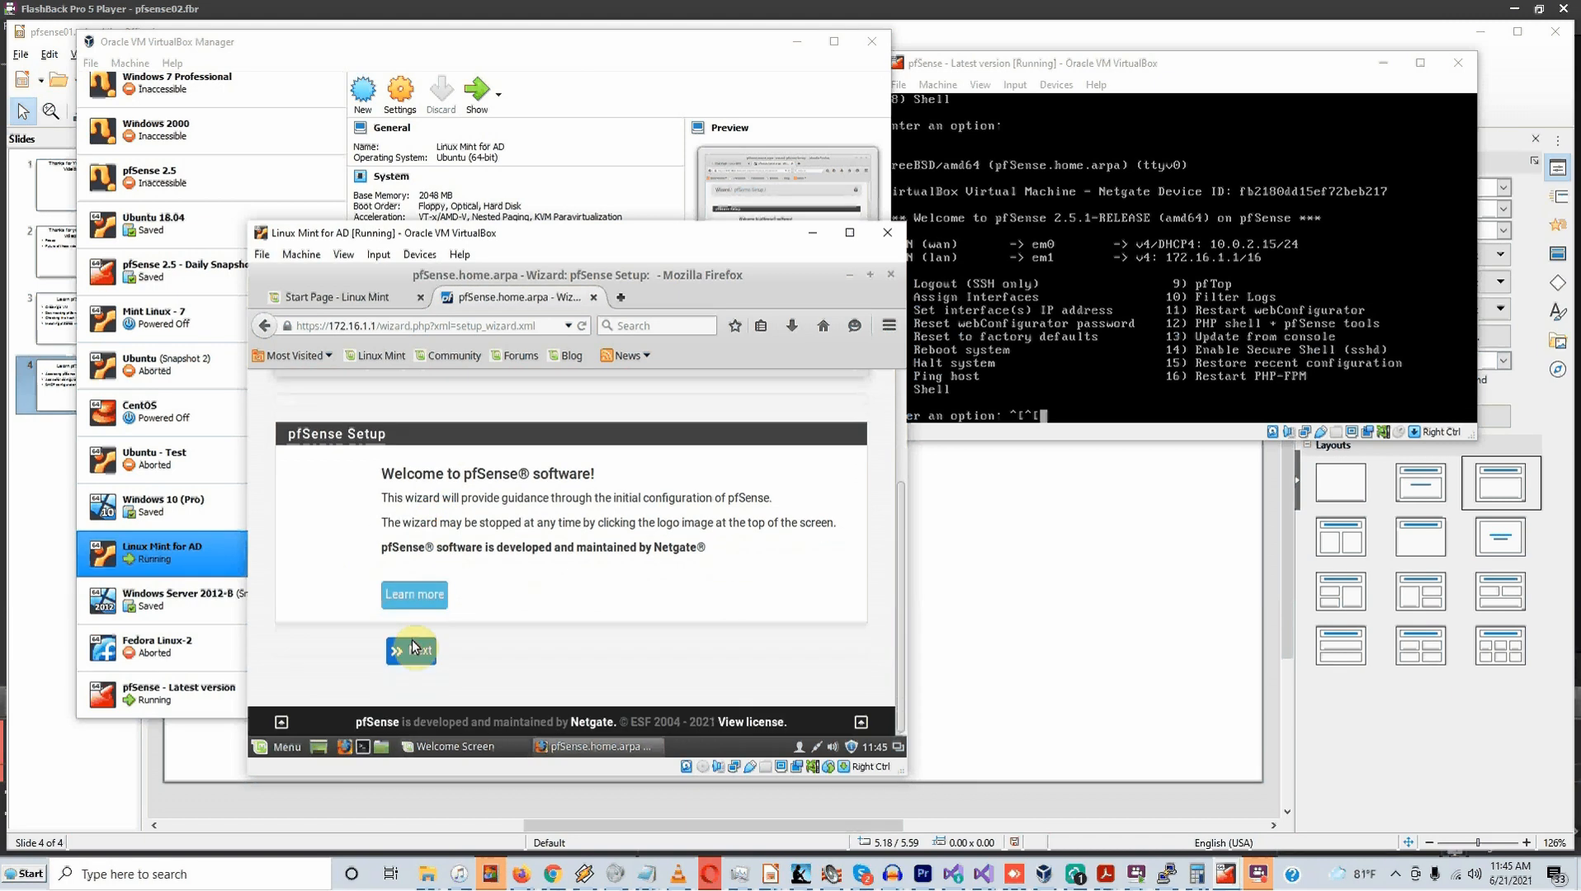
{"action": "left_click", "coordinate": [423, 659]}
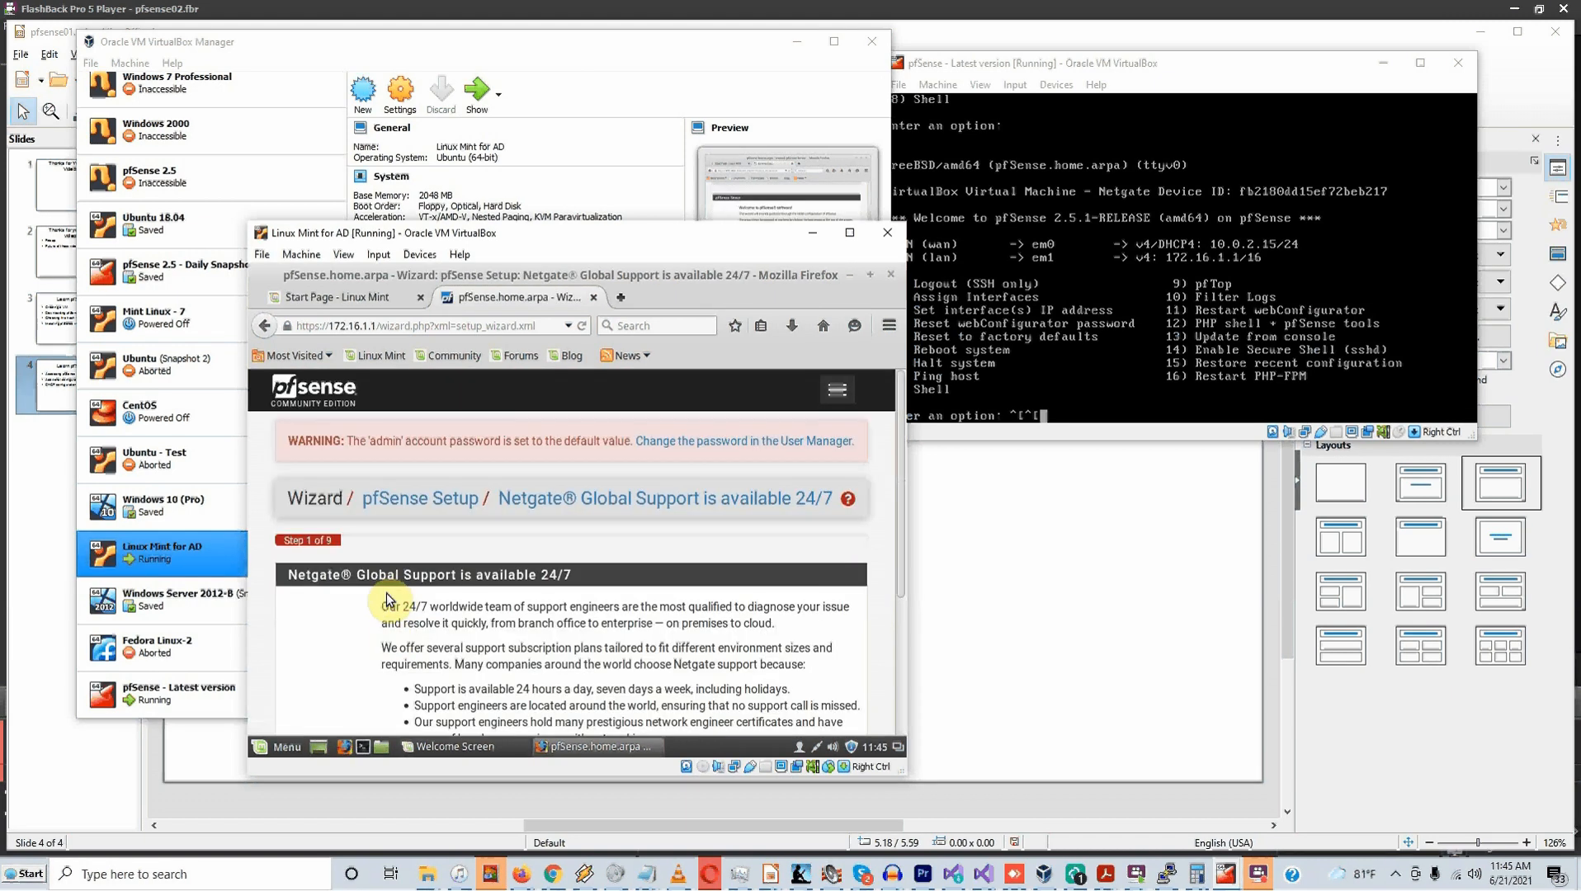
Continue past the Netgate Global Support page
{"action": "scroll", "coordinate": [396, 589], "scroll_direction": "down", "scroll_amount": 2}
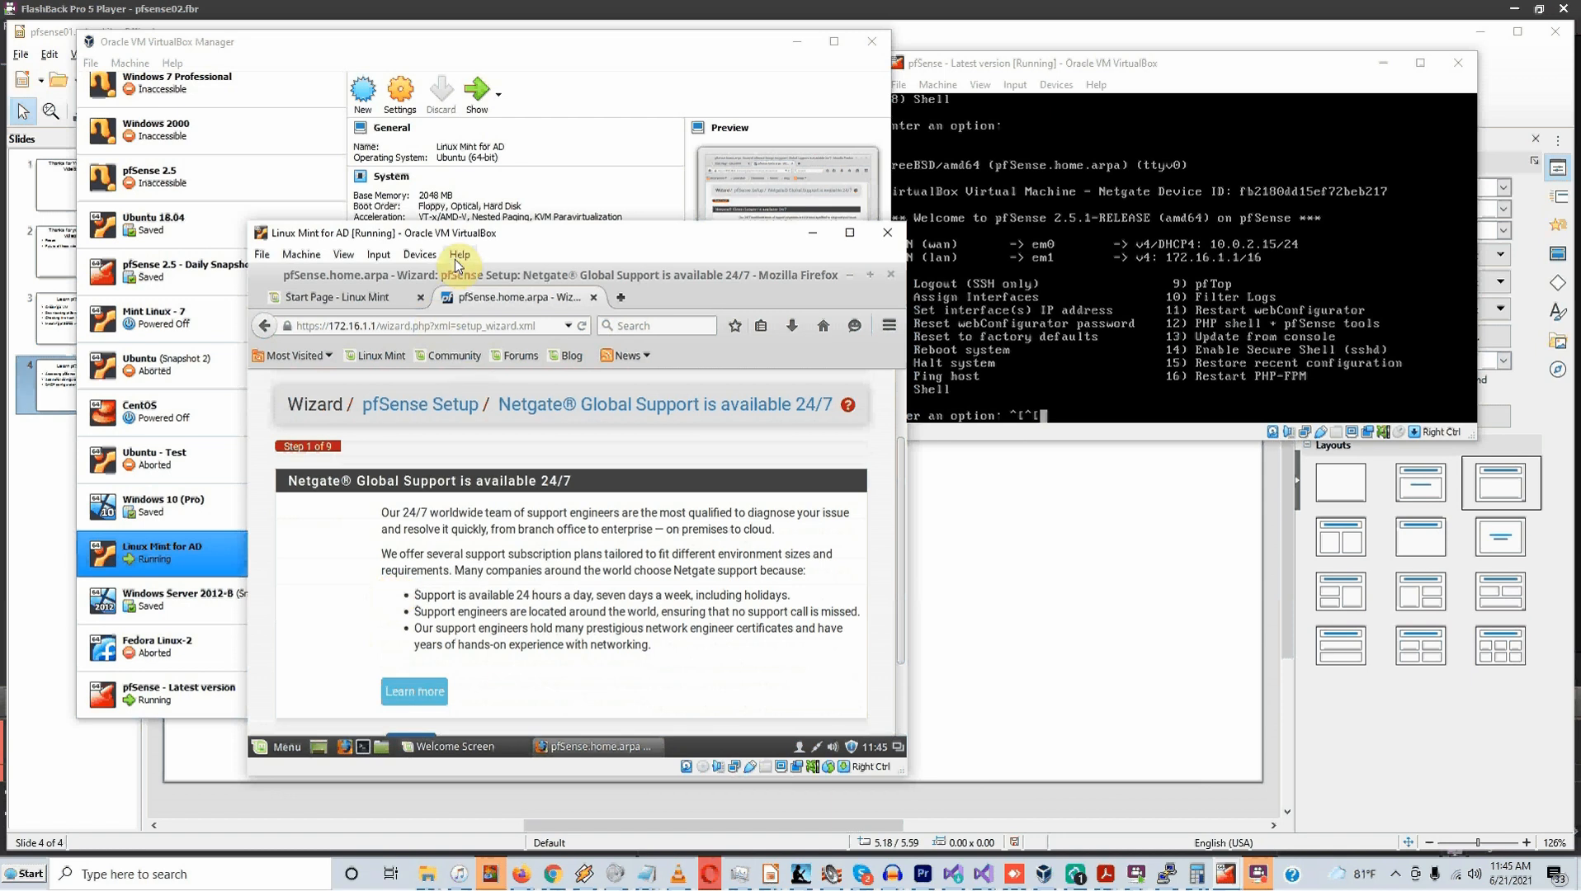
{"action": "scroll", "coordinate": [423, 664], "scroll_direction": "down", "scroll_amount": 1}
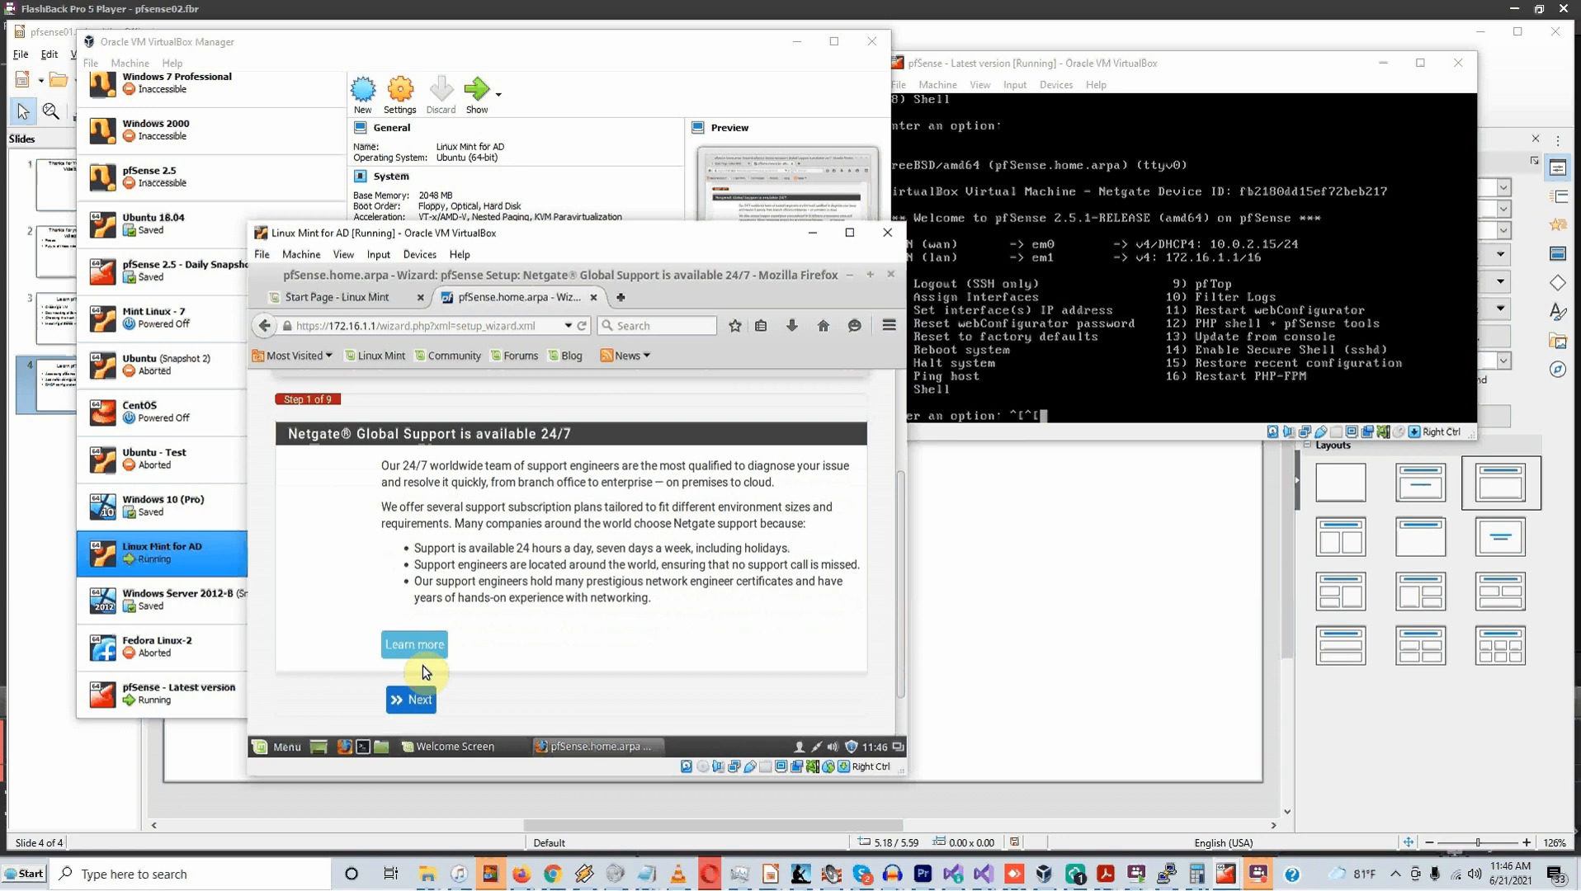
{"action": "scroll", "coordinate": [422, 668], "scroll_direction": "down", "scroll_amount": 1}
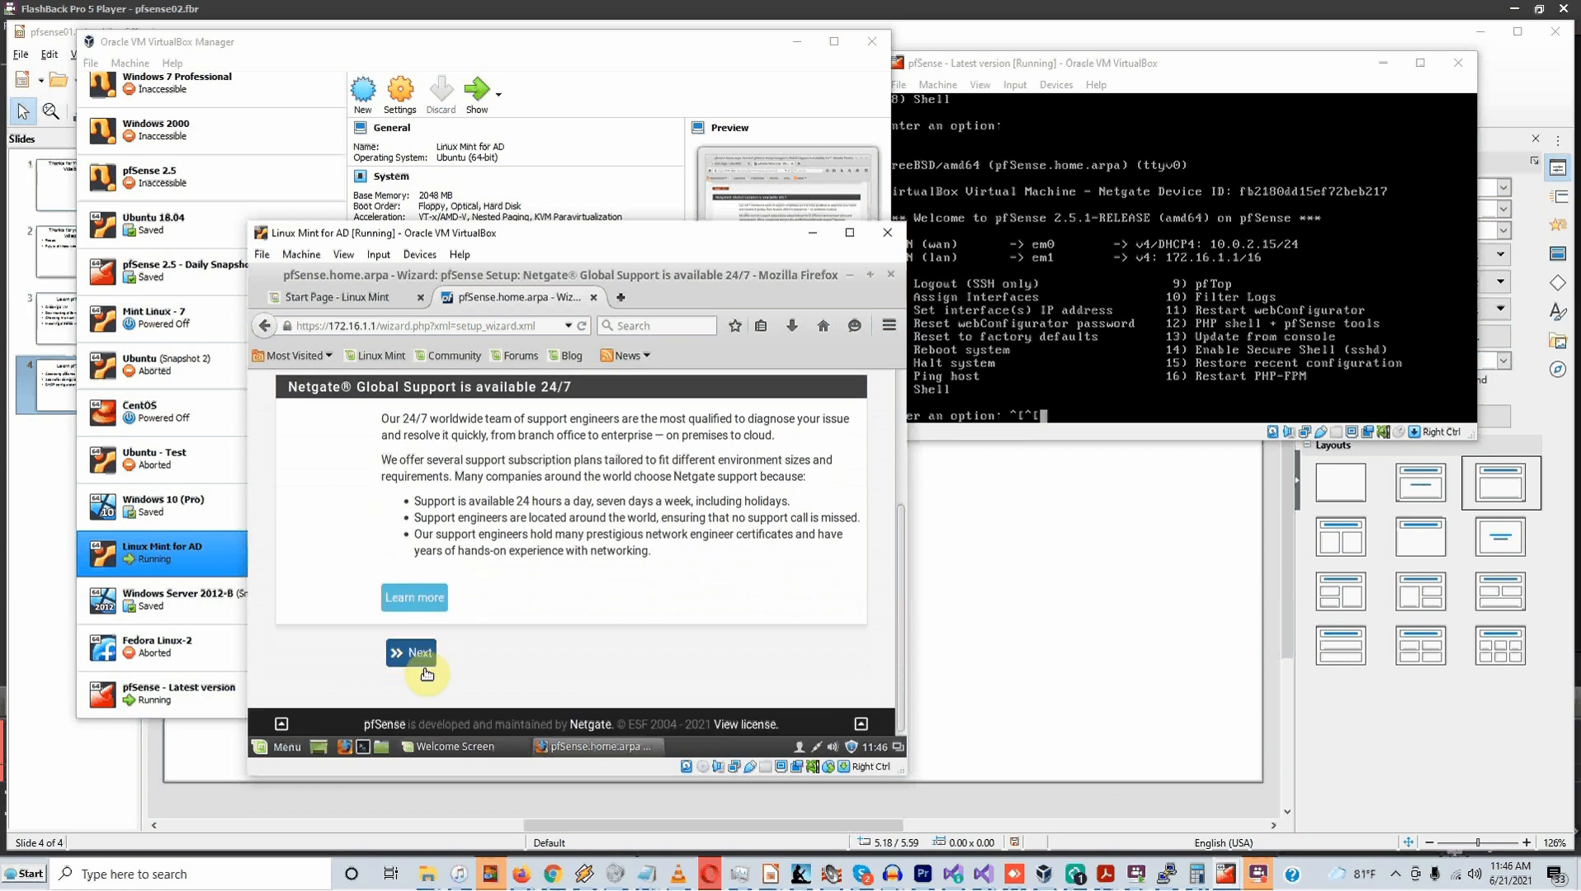
{"action": "scroll", "coordinate": [427, 672], "scroll_direction": "down", "scroll_amount": 1}
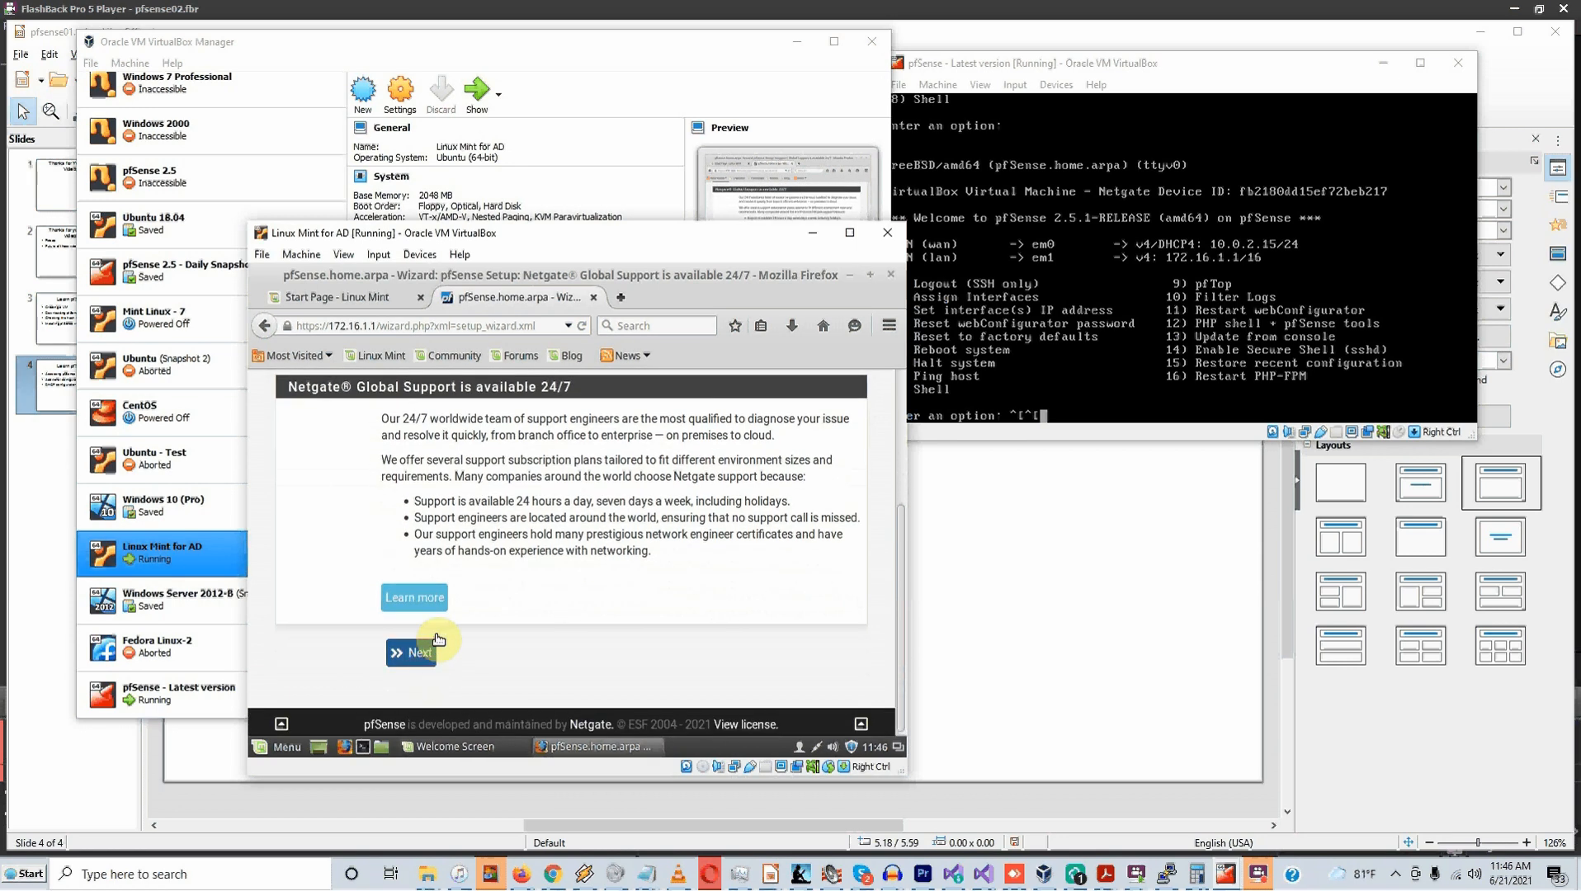
{"action": "scroll", "coordinate": [455, 615], "scroll_direction": "up", "scroll_amount": 2}
{"action": "scroll", "coordinate": [455, 615], "scroll_direction": "down", "scroll_amount": 2}
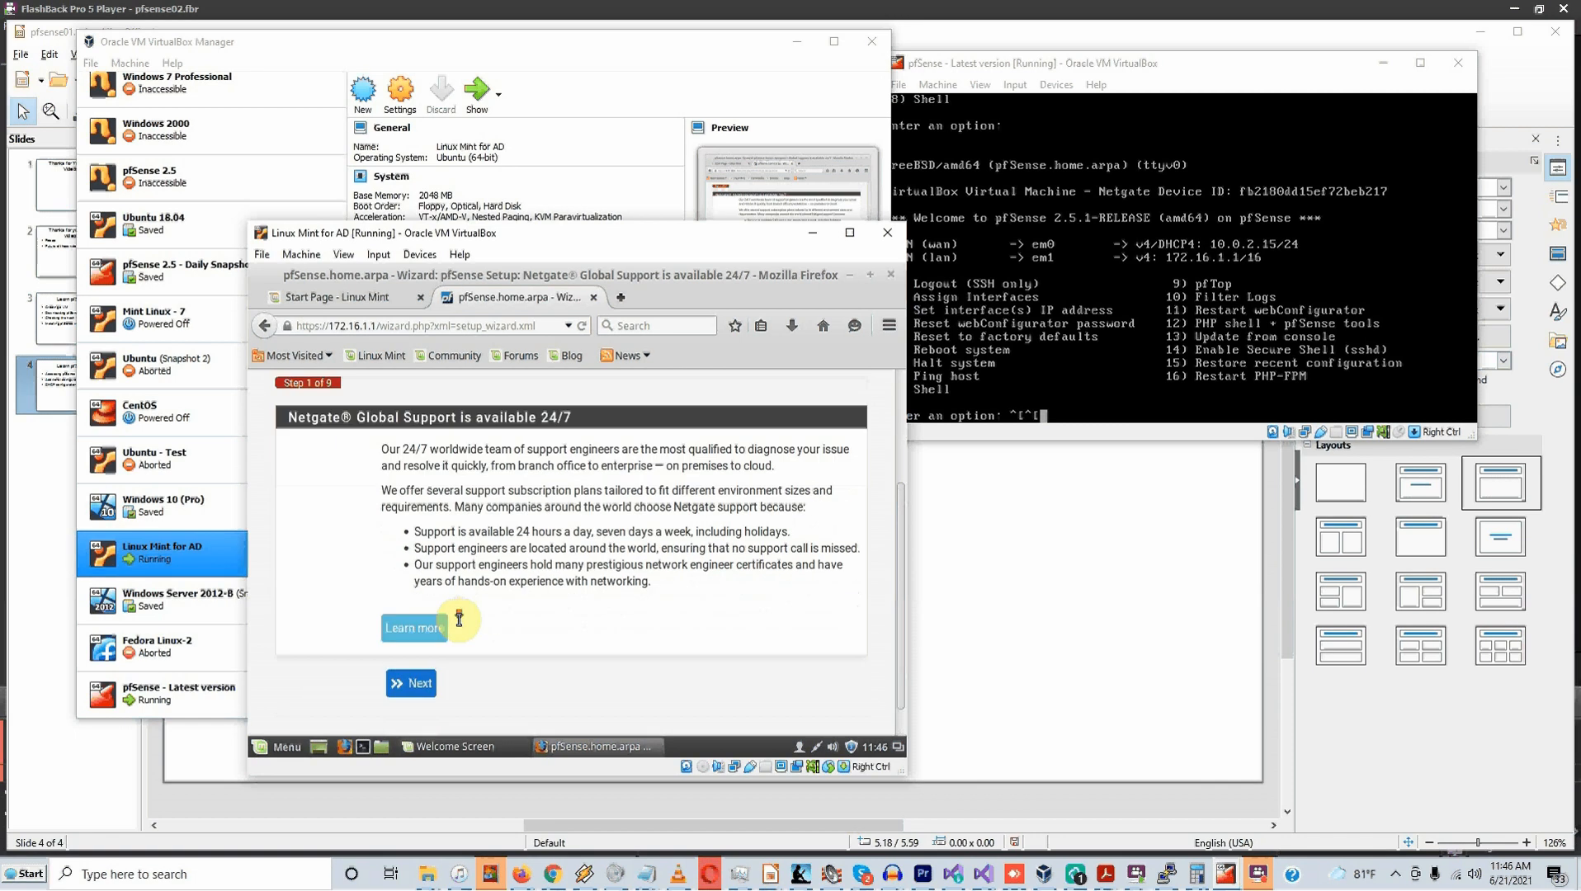
{"action": "left_click", "coordinate": [413, 649]}
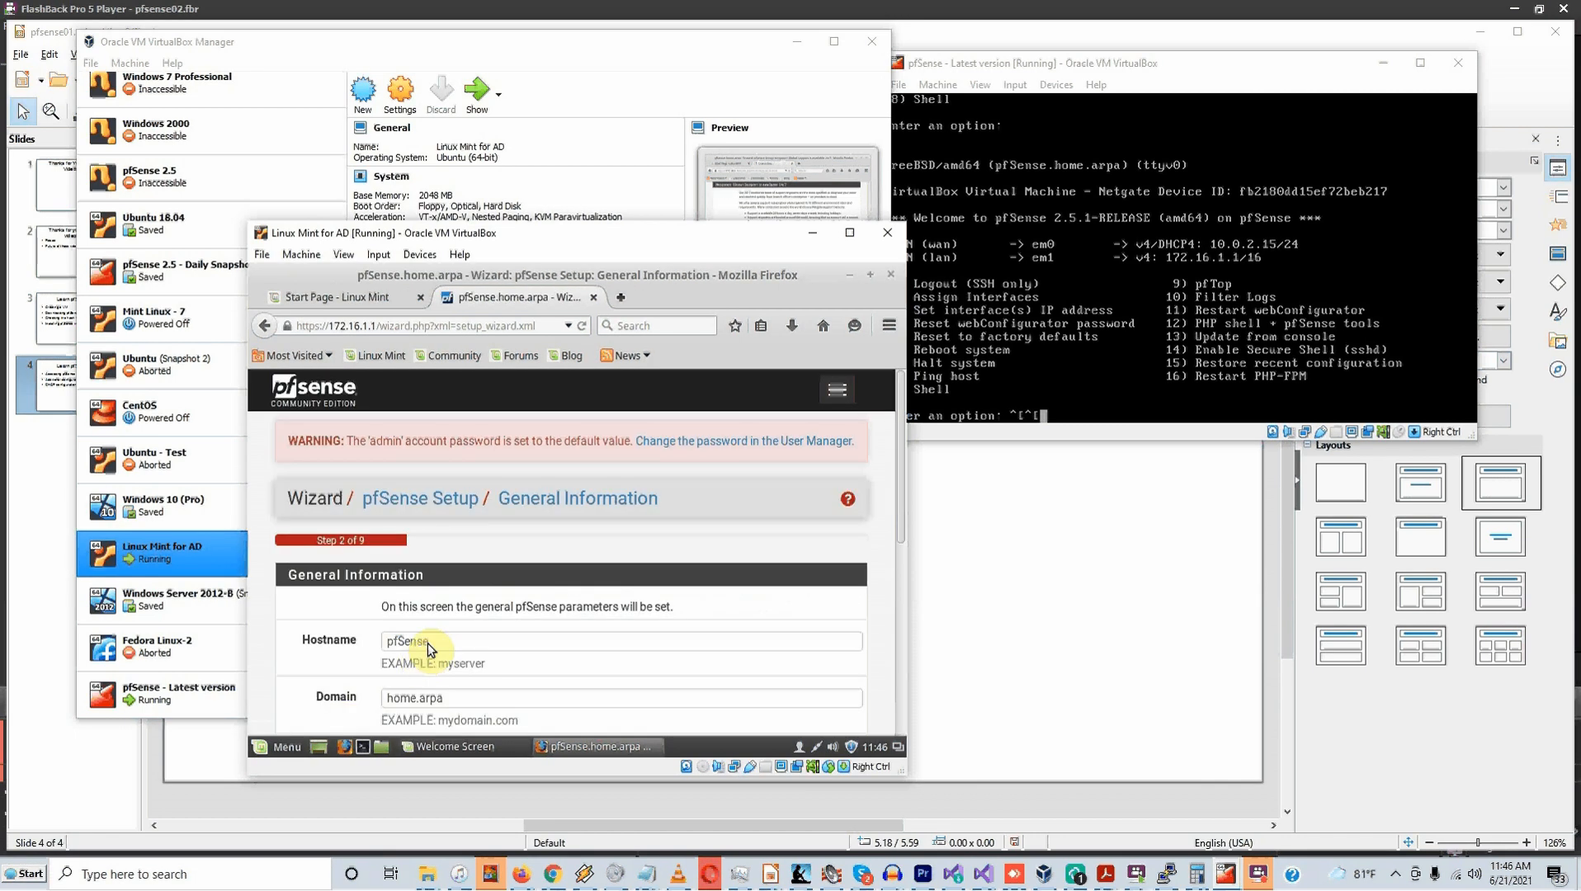
Replace the domain home.arpa with thewookie.com
{"action": "scroll", "coordinate": [437, 644], "scroll_direction": "down", "scroll_amount": 1}
{"action": "scroll", "coordinate": [437, 644], "scroll_direction": "down", "scroll_amount": 2}
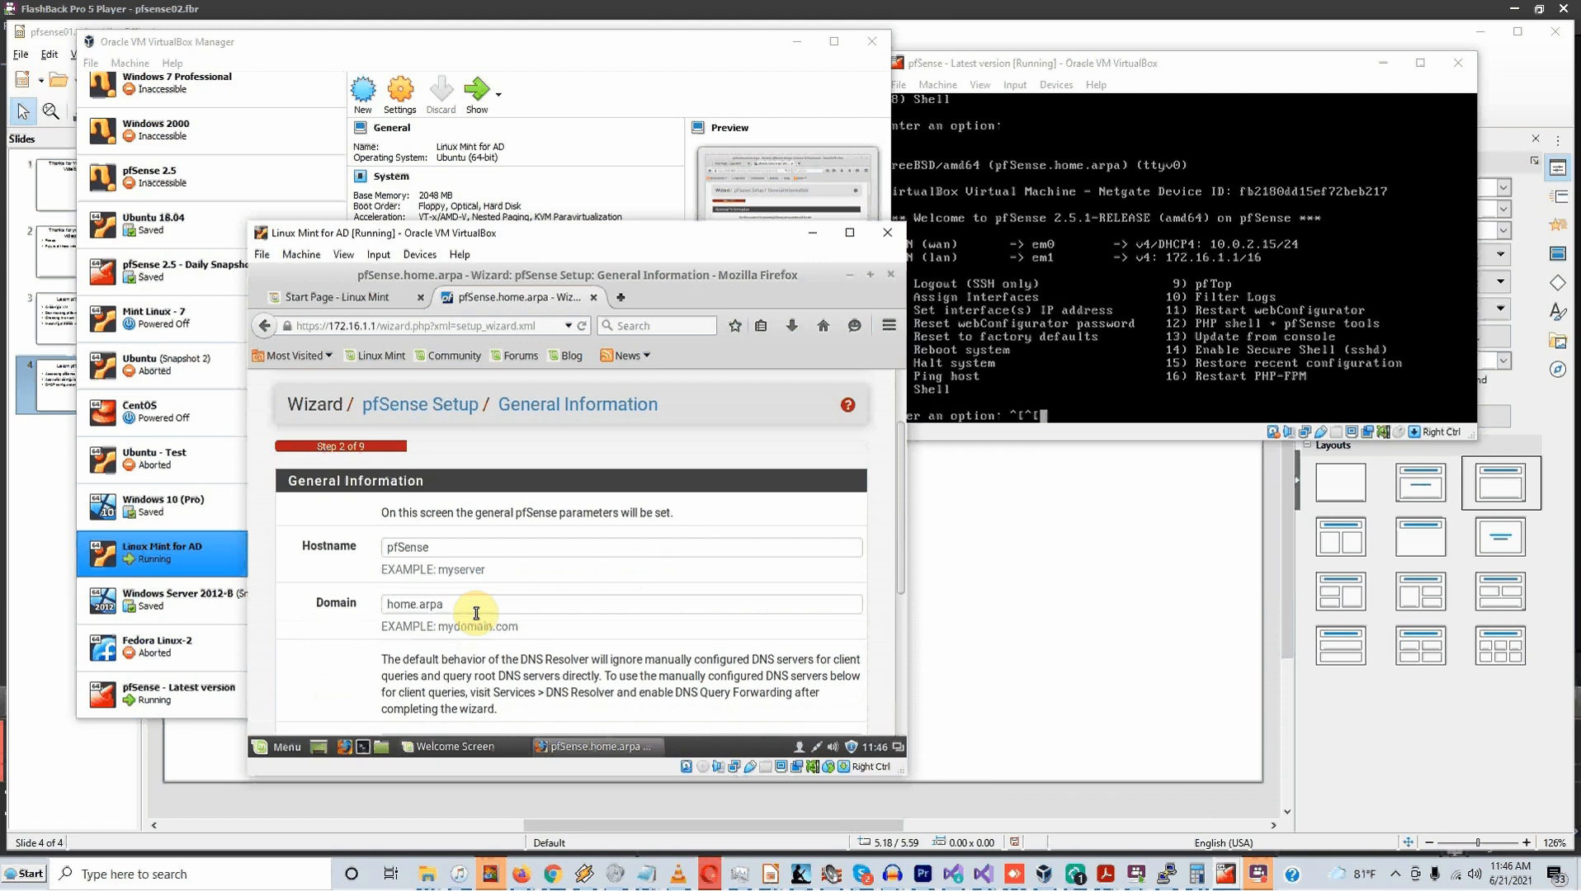
{"action": "scroll", "coordinate": [476, 613], "scroll_direction": "down", "scroll_amount": 1}
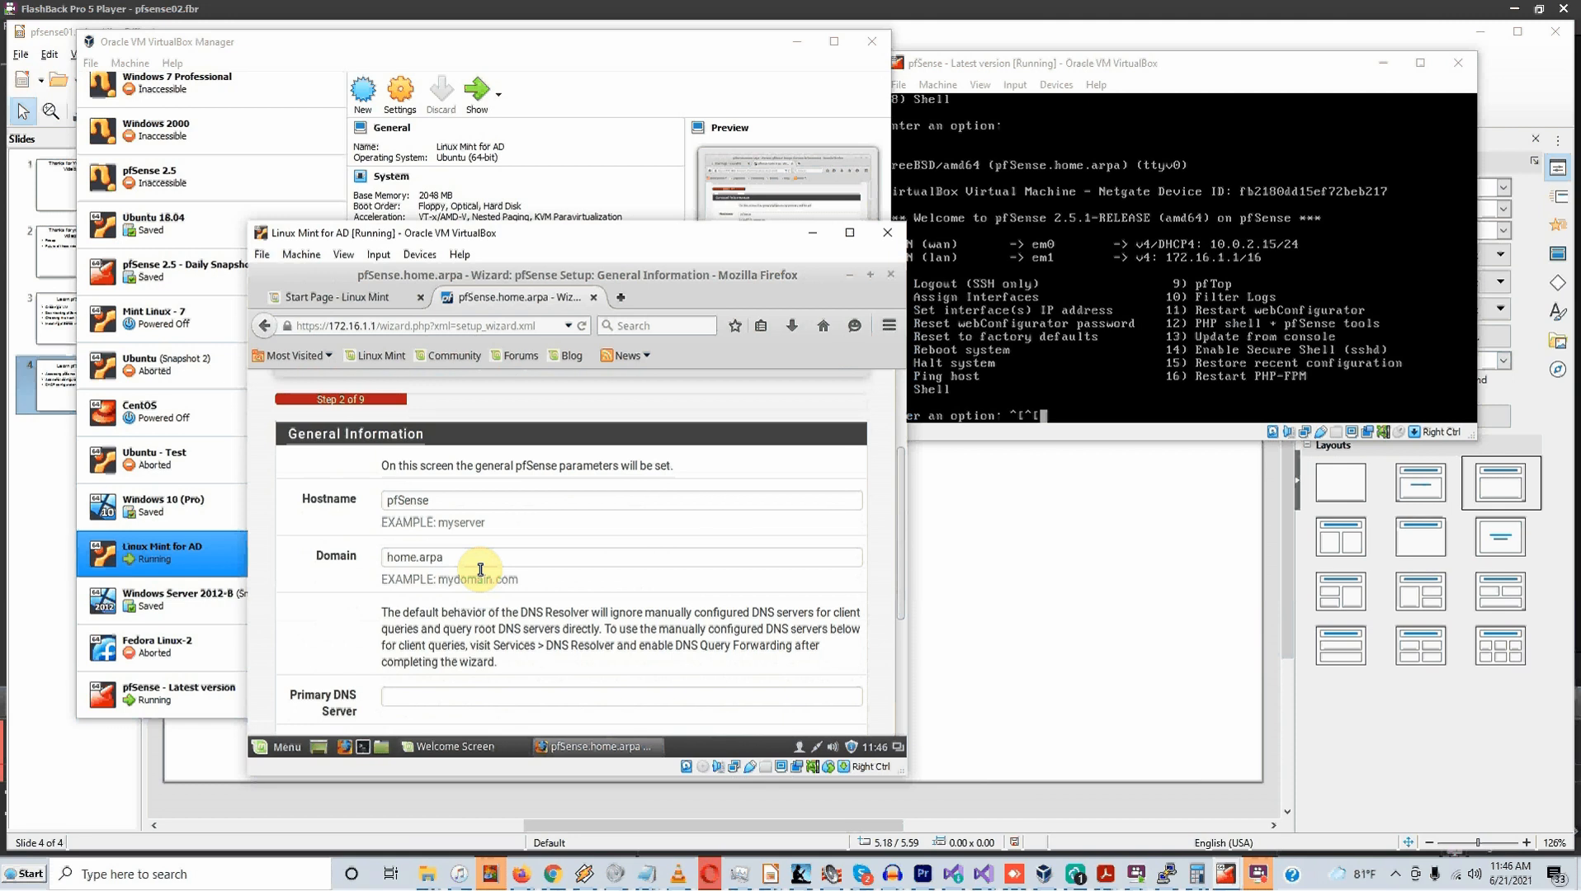
{"action": "left_click", "coordinate": [481, 569]}
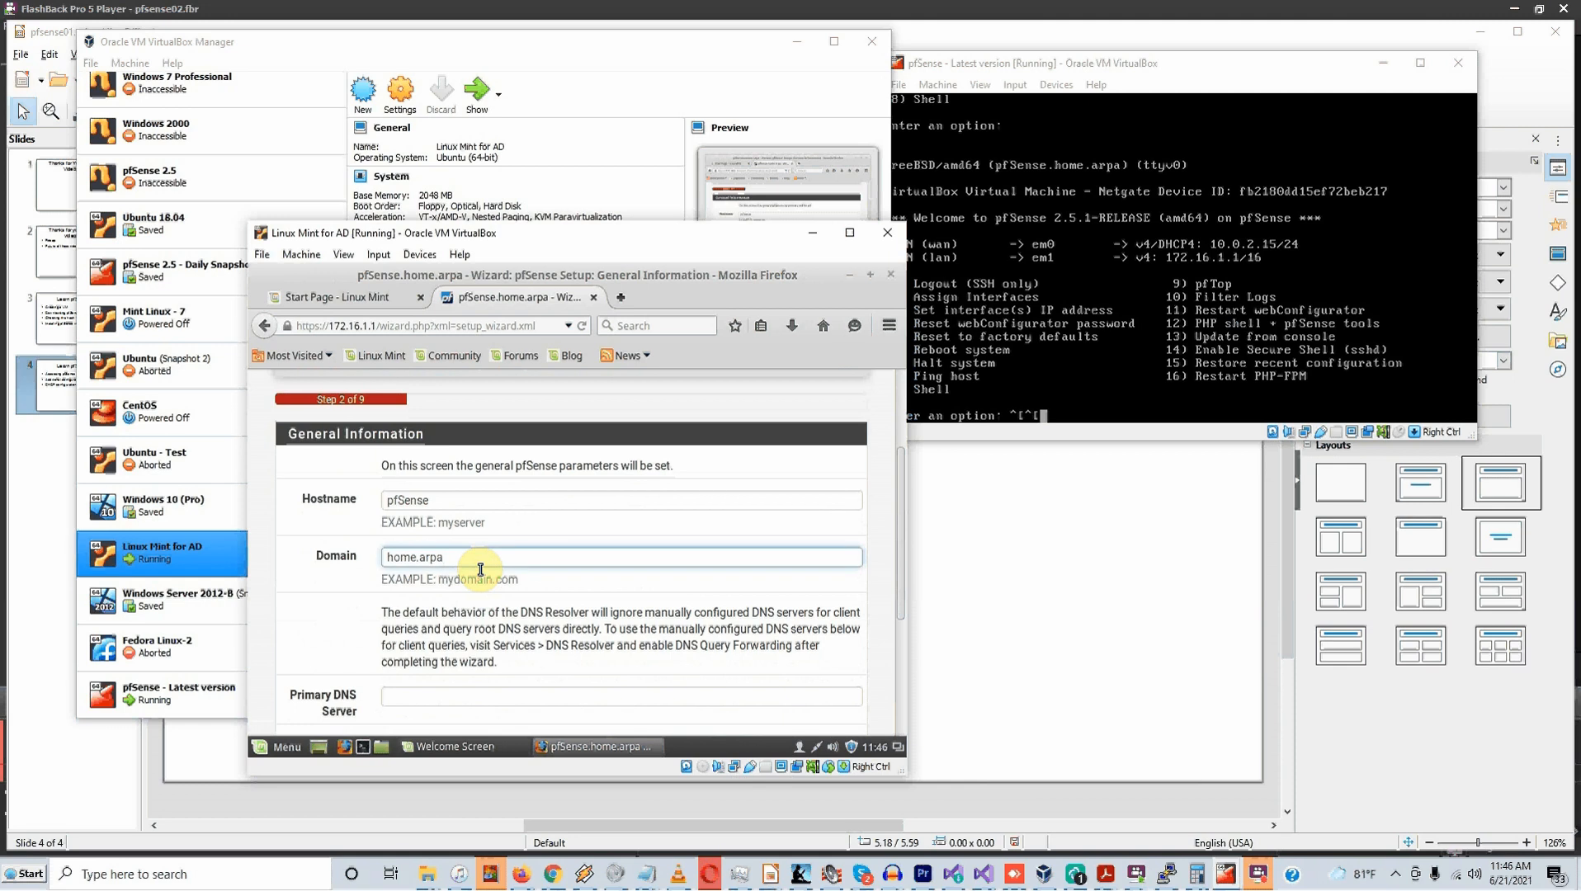
{"action": "left_click_drag", "start_coordinate": [480, 569], "coordinate": [383, 575]}
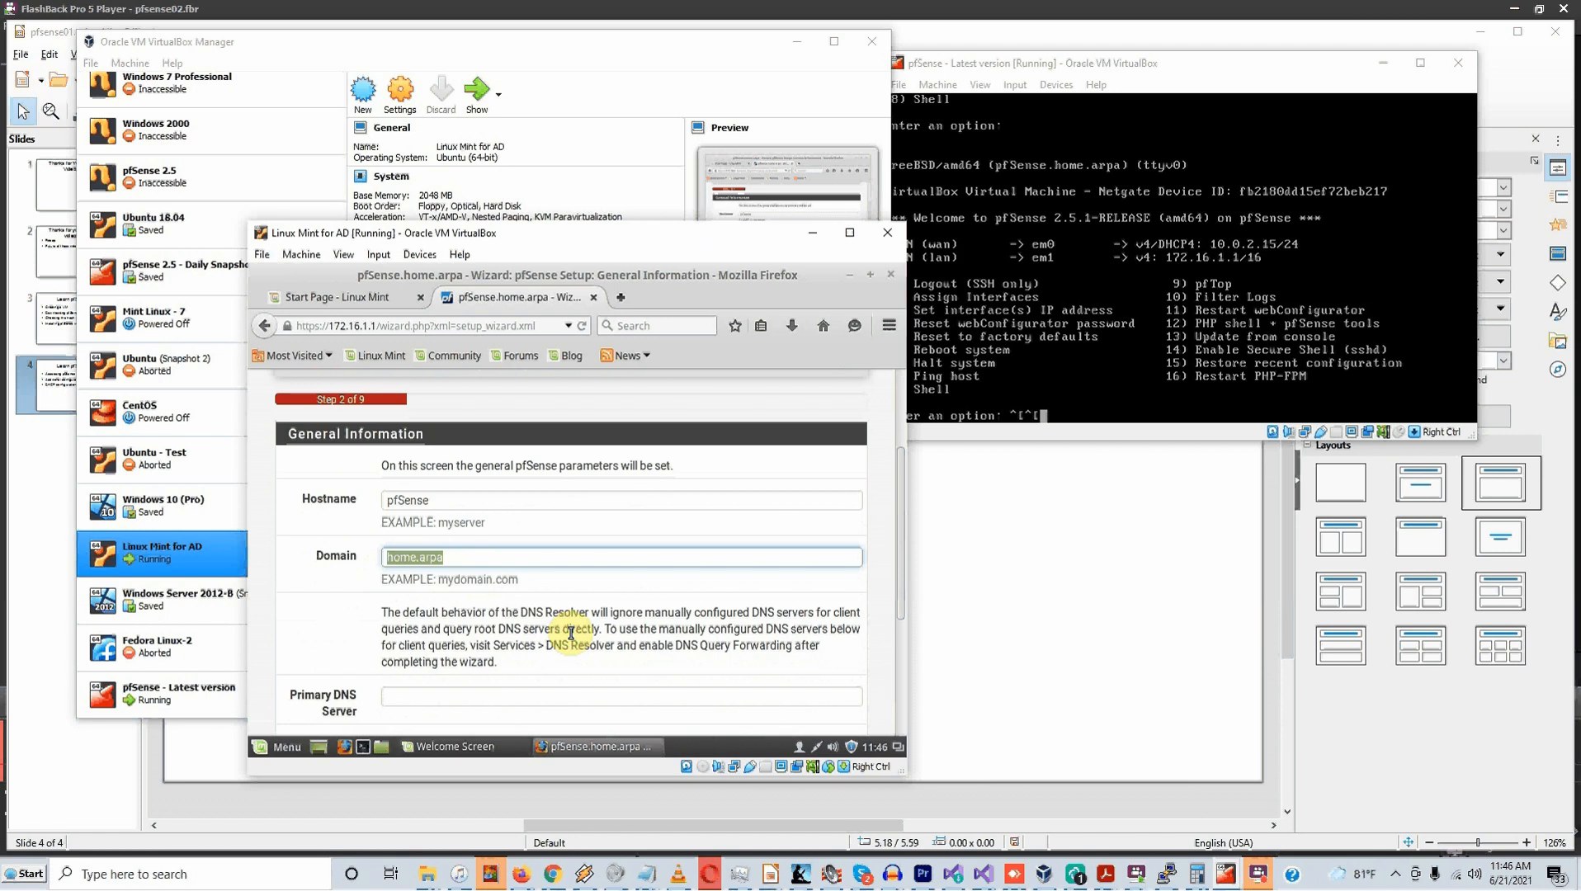
{"action": "type", "text": "thewookie.com"}
Set primary DNS 8.8.8.8 and secondary DNS 1.1.1.1, then continue the wizard
{"action": "scroll", "coordinate": [571, 633], "scroll_direction": "down", "scroll_amount": 3}
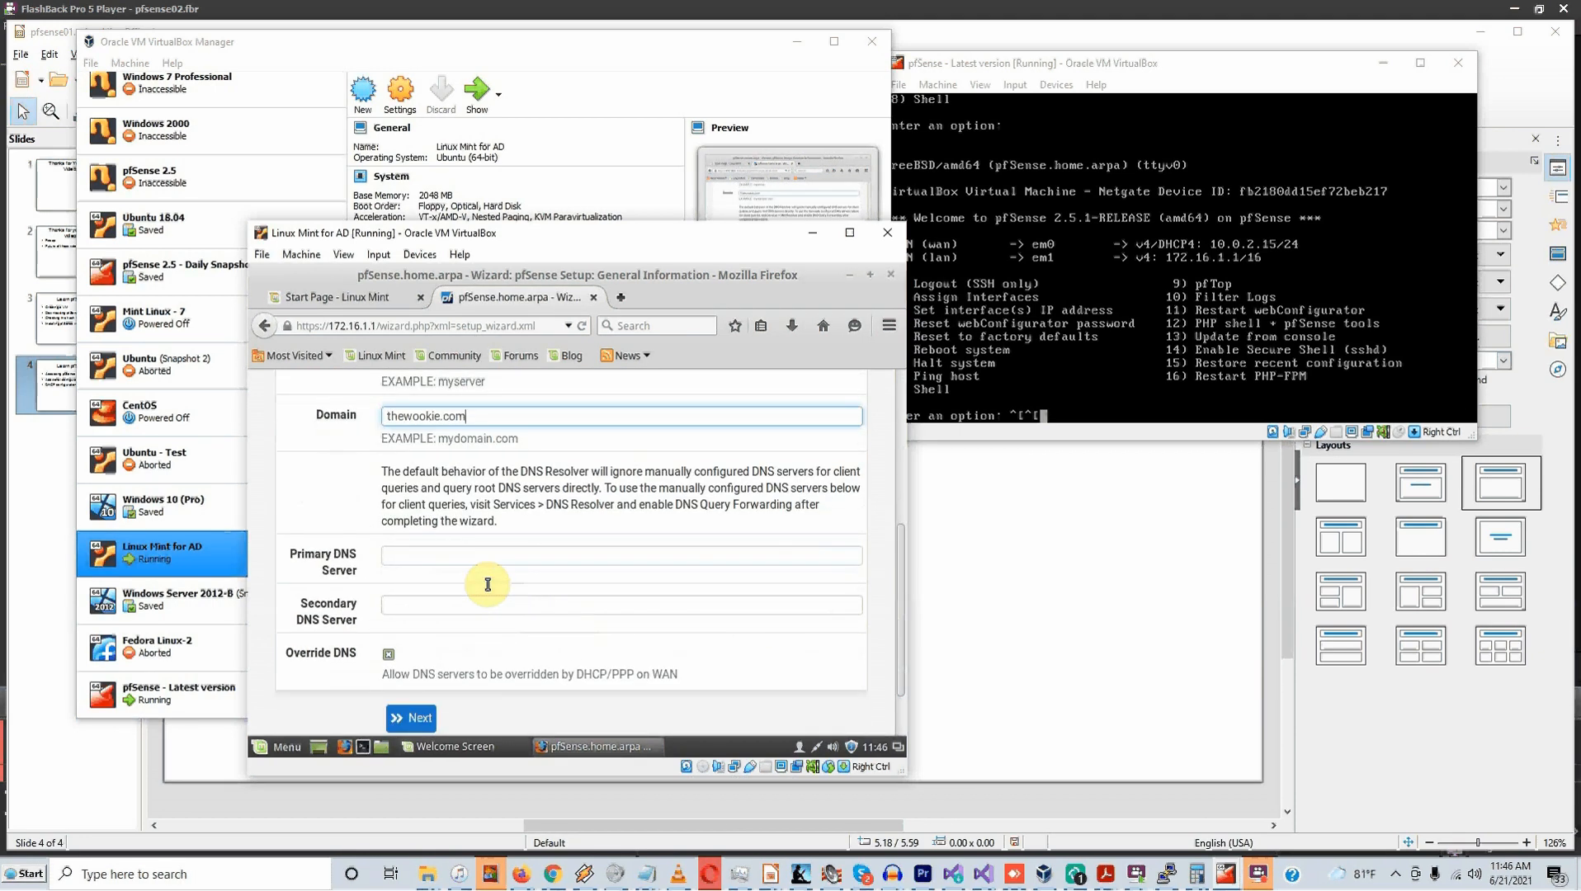
{"action": "left_click", "coordinate": [474, 564]}
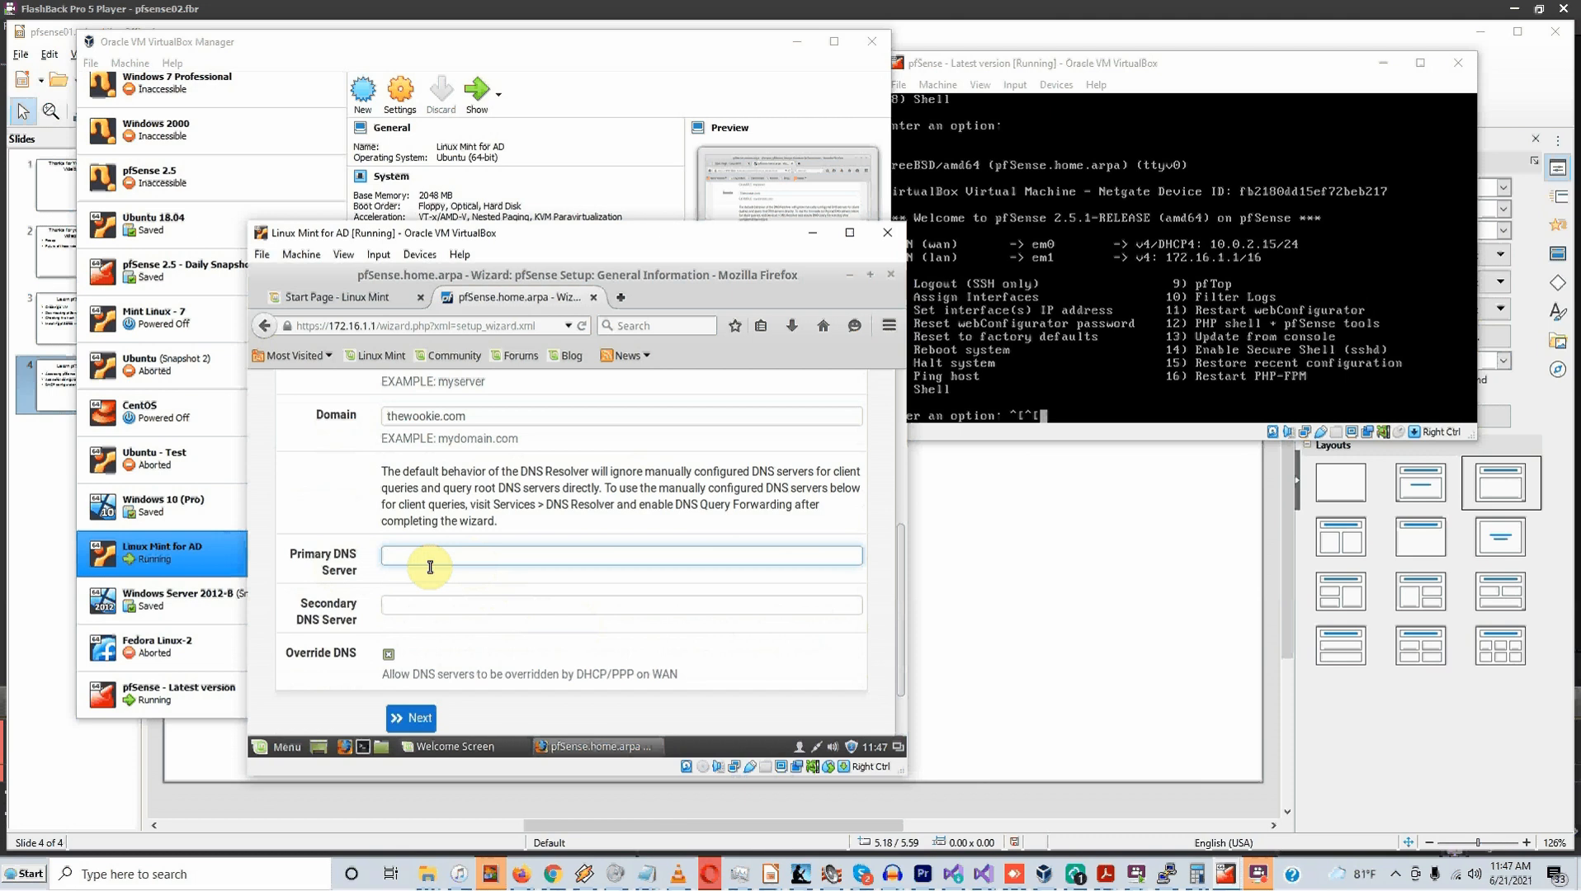
{"action": "type", "text": "8.8.8.8"}
{"action": "left_click", "coordinate": [415, 611]}
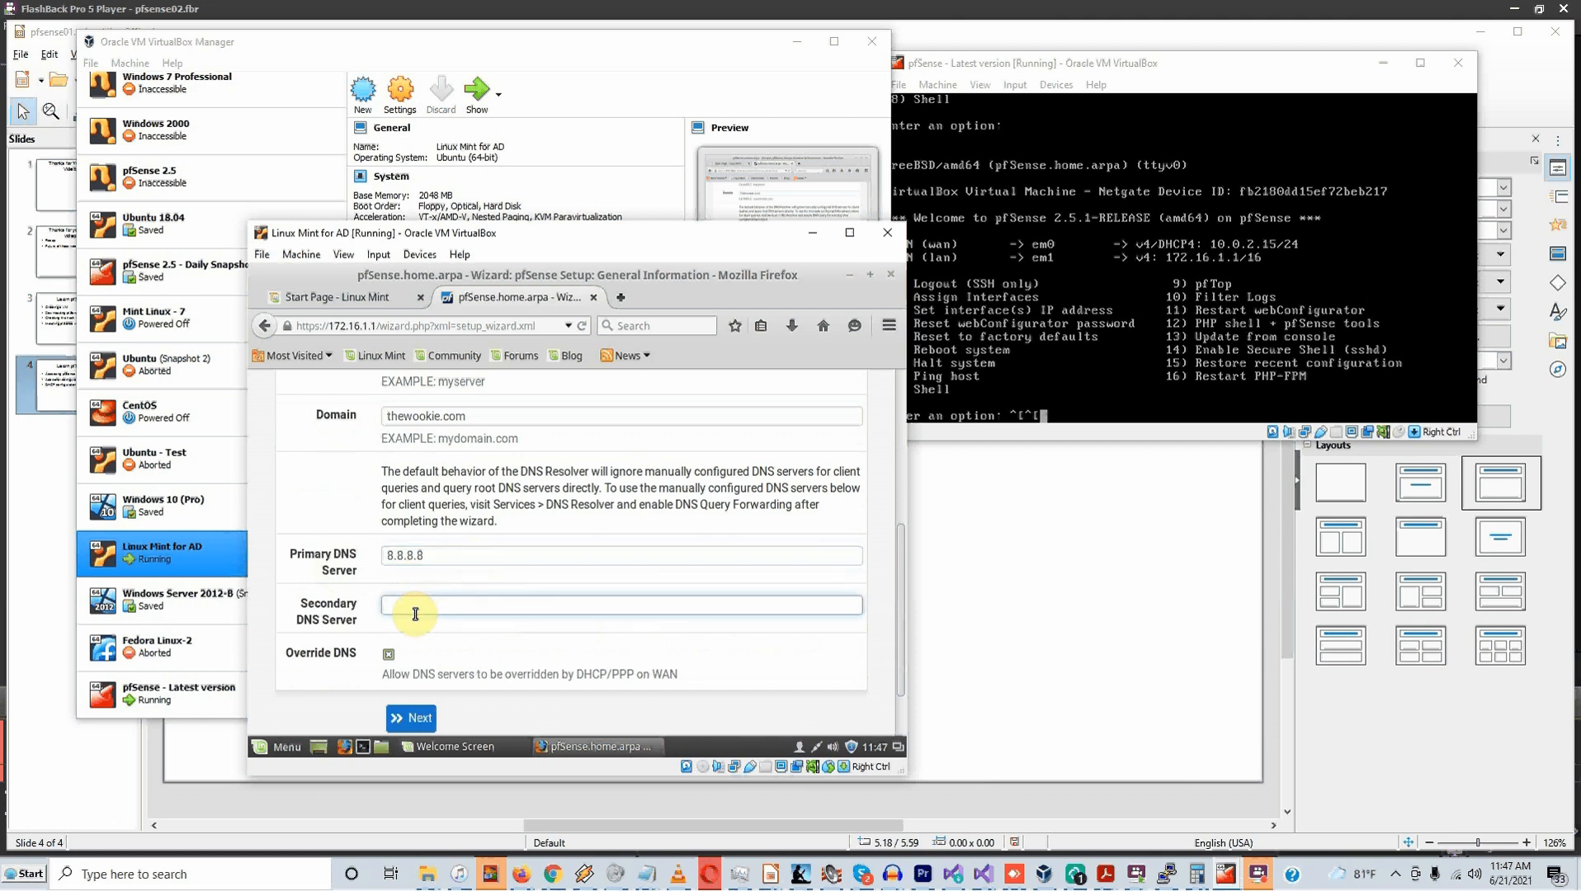
{"action": "type", "text": "1.1.1.1"}
{"action": "scroll", "coordinate": [407, 594], "scroll_direction": "down", "scroll_amount": 1}
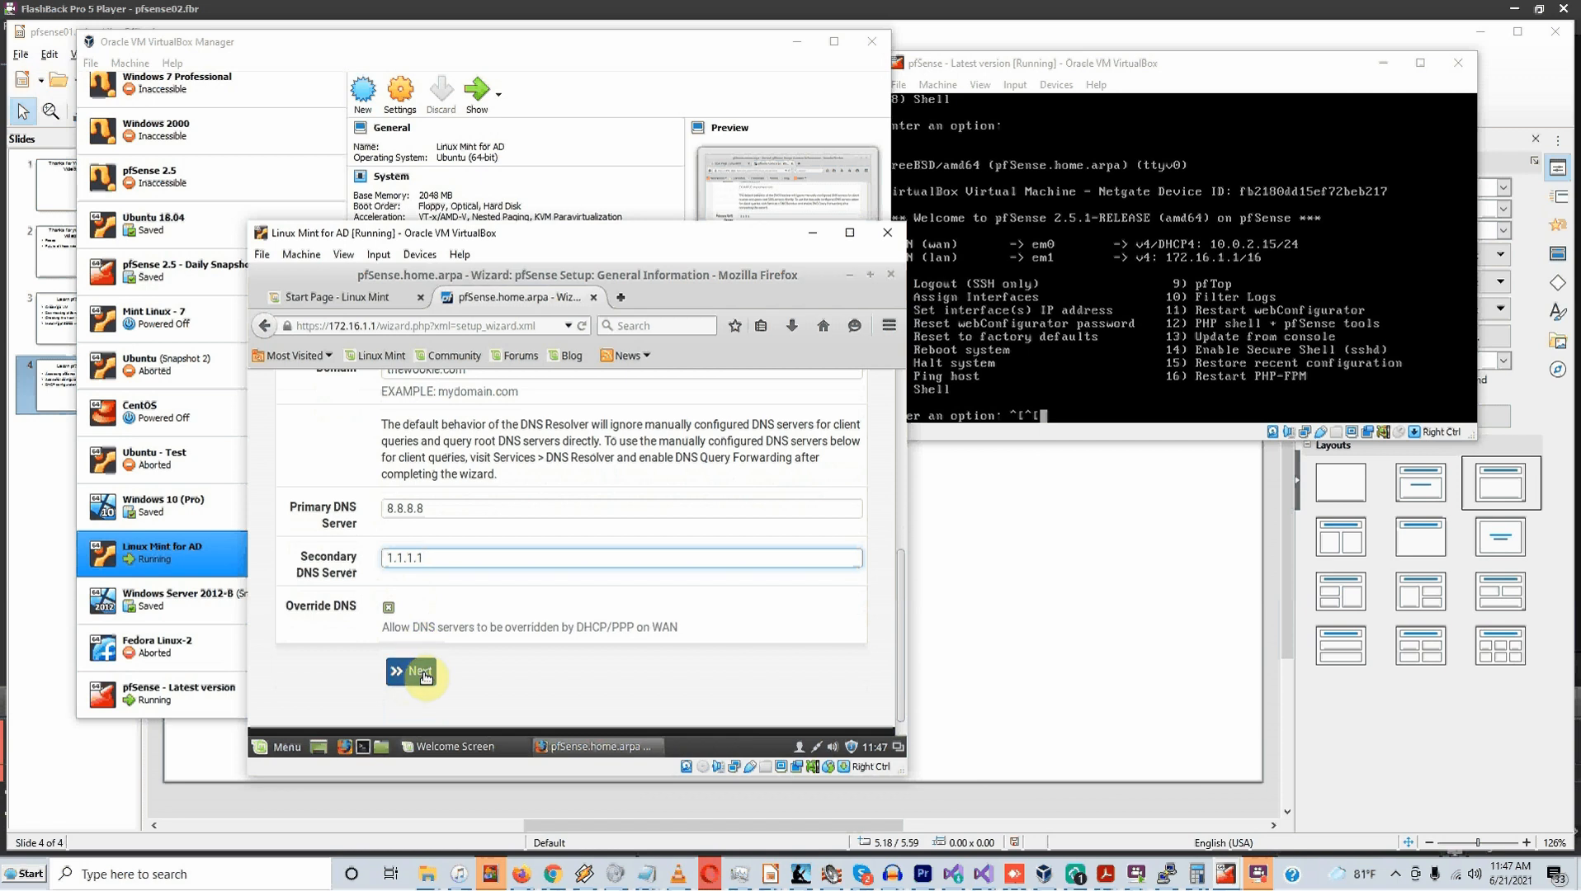
{"action": "left_click", "coordinate": [426, 675]}
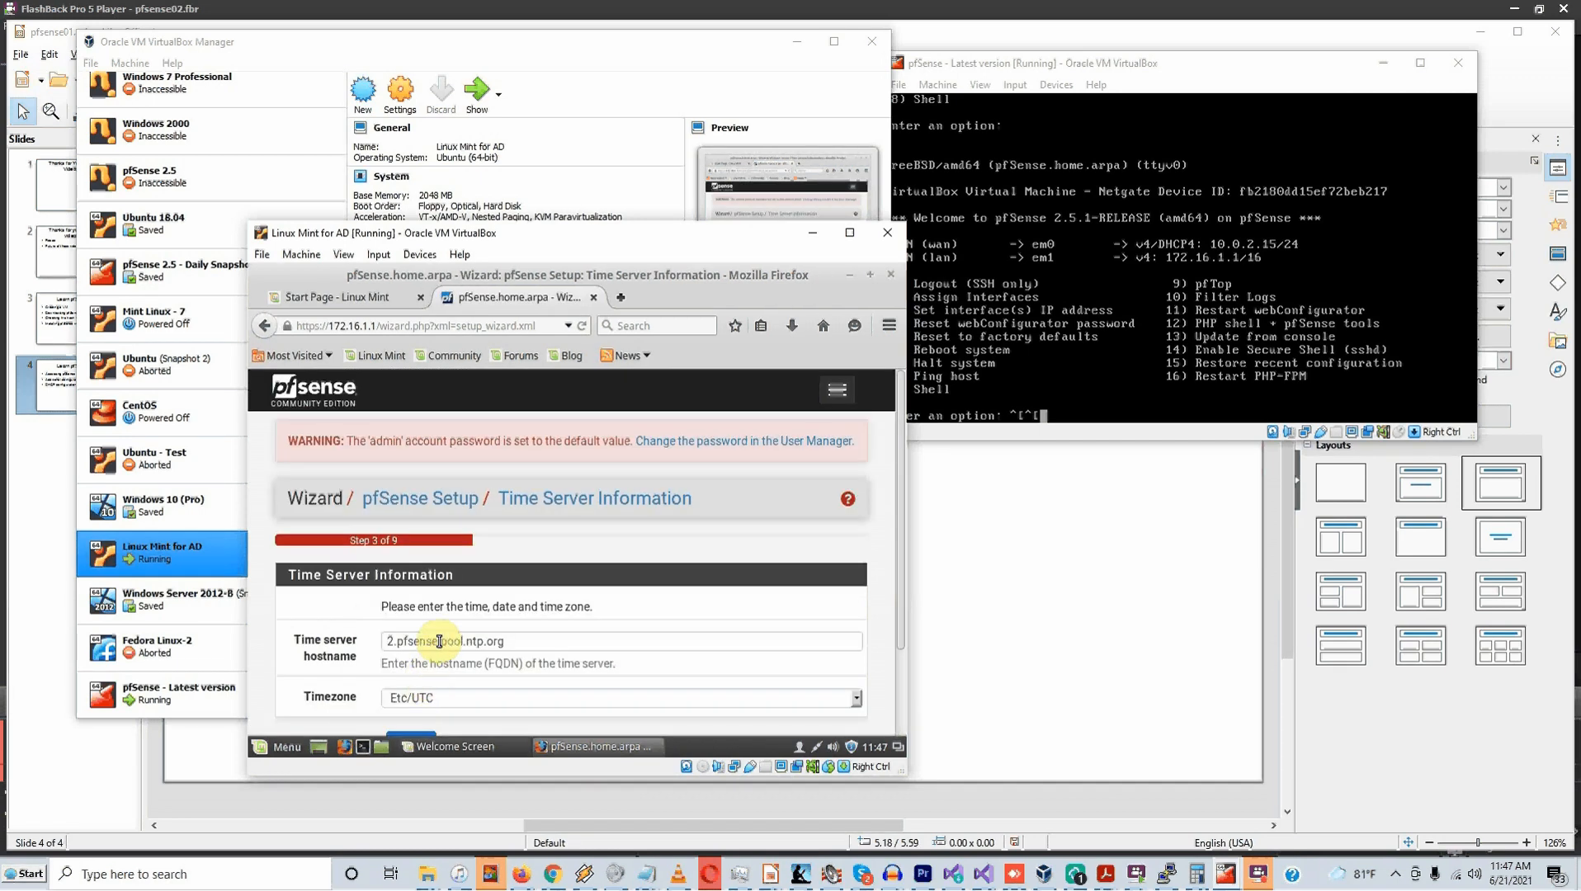
Review the default time server 2.pfsense.pool.ntp.org and Etc/UTC timezone
{"action": "scroll", "coordinate": [429, 635], "scroll_direction": "down", "scroll_amount": 2}
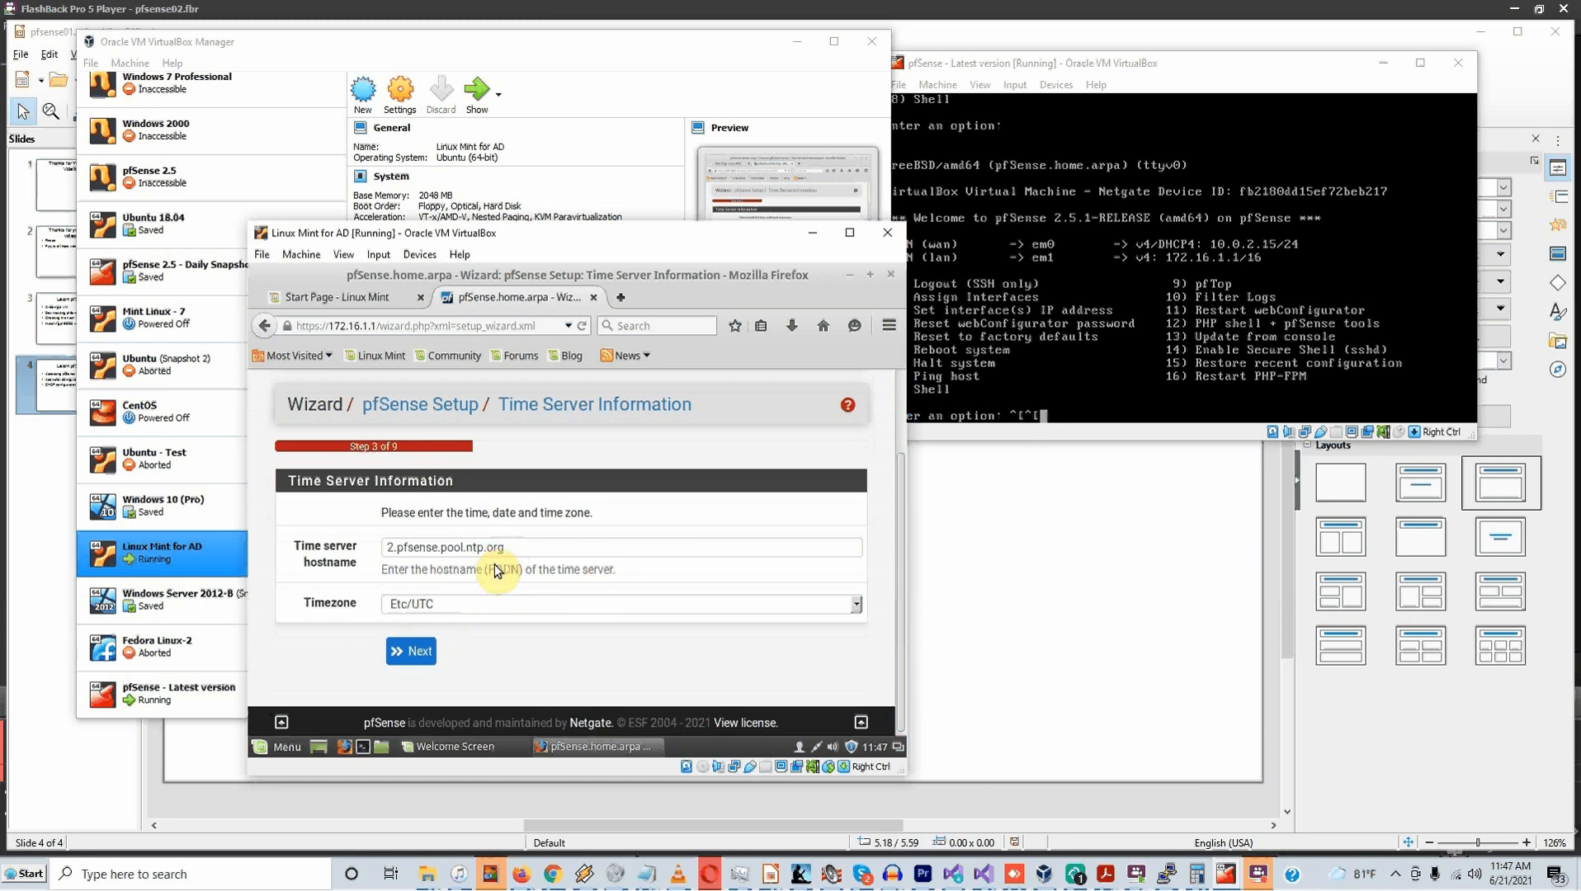
Continue to WAN setup and keep DHCP as the WAN connection type
{"action": "left_click", "coordinate": [421, 658]}
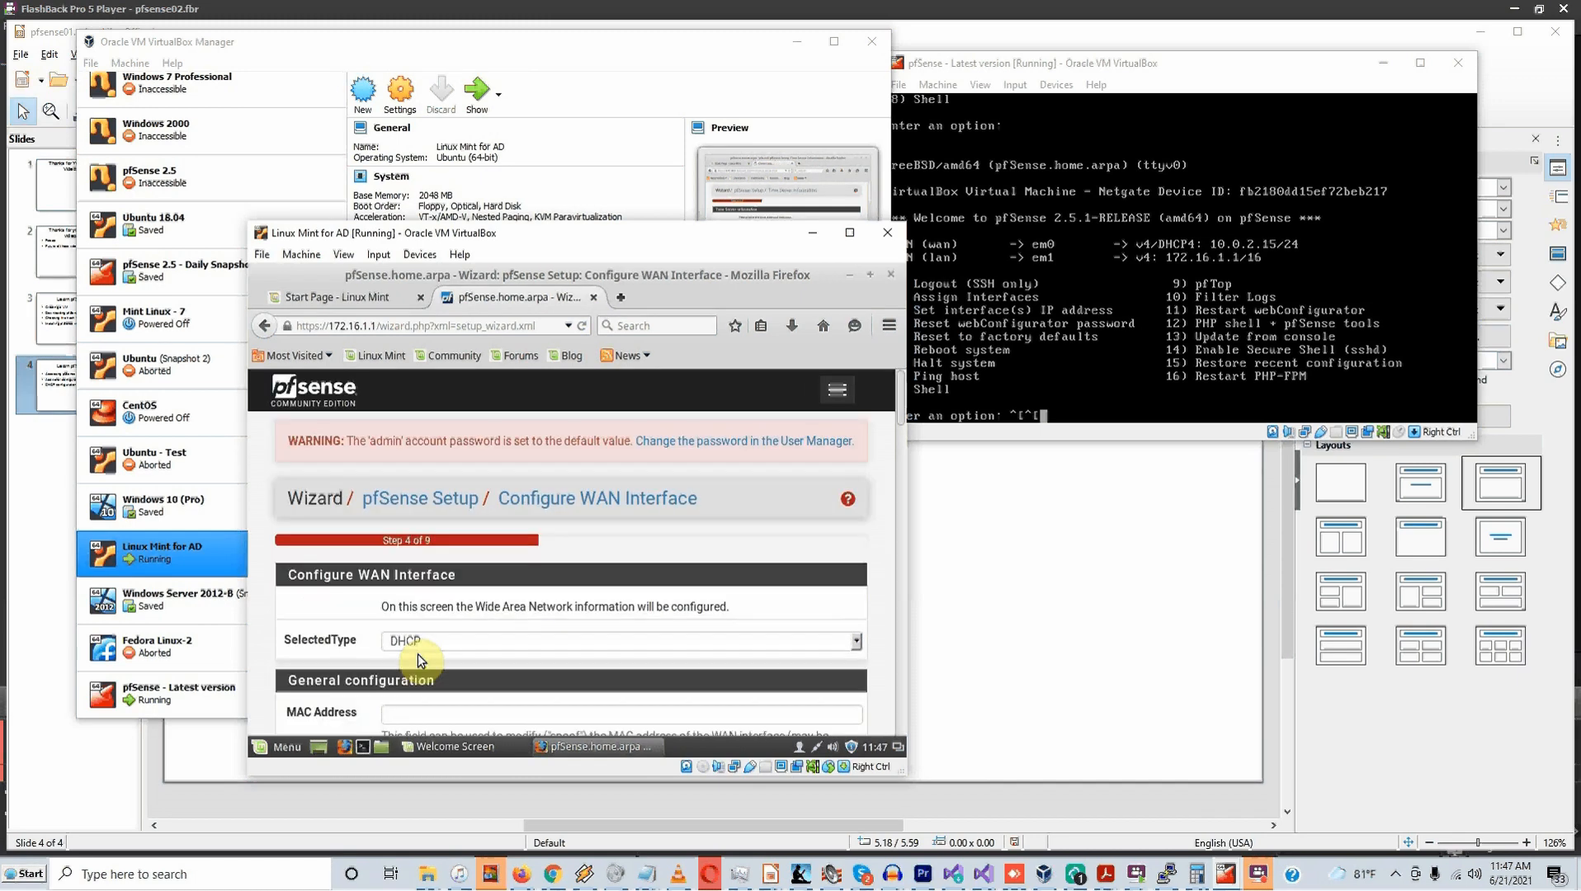
{"action": "scroll", "coordinate": [435, 627], "scroll_direction": "down", "scroll_amount": 3}
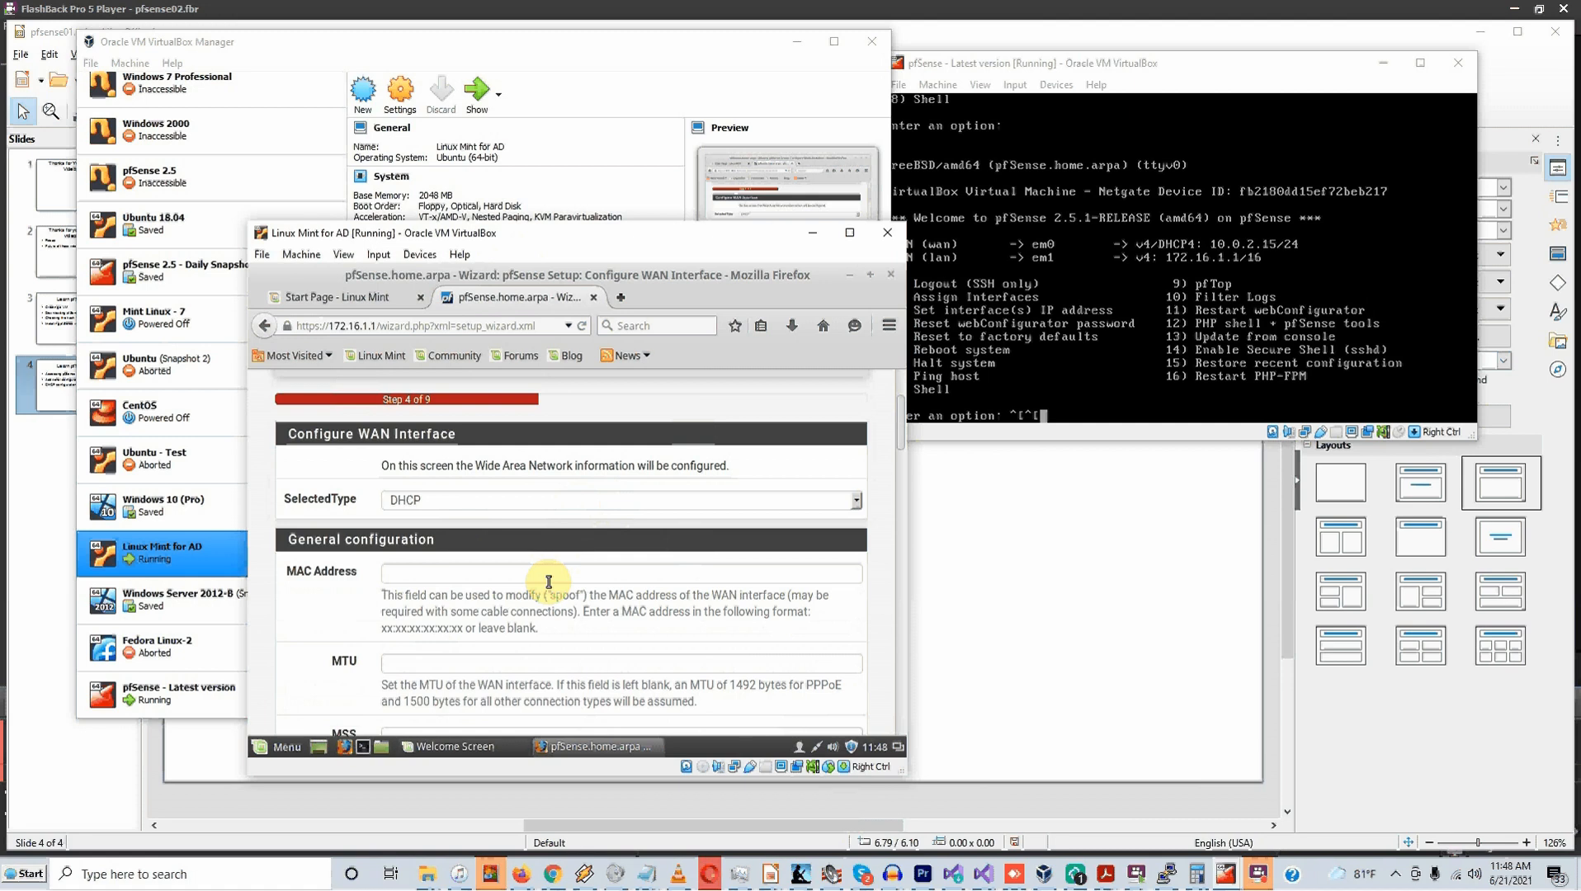
{"action": "left_click", "coordinate": [565, 505]}
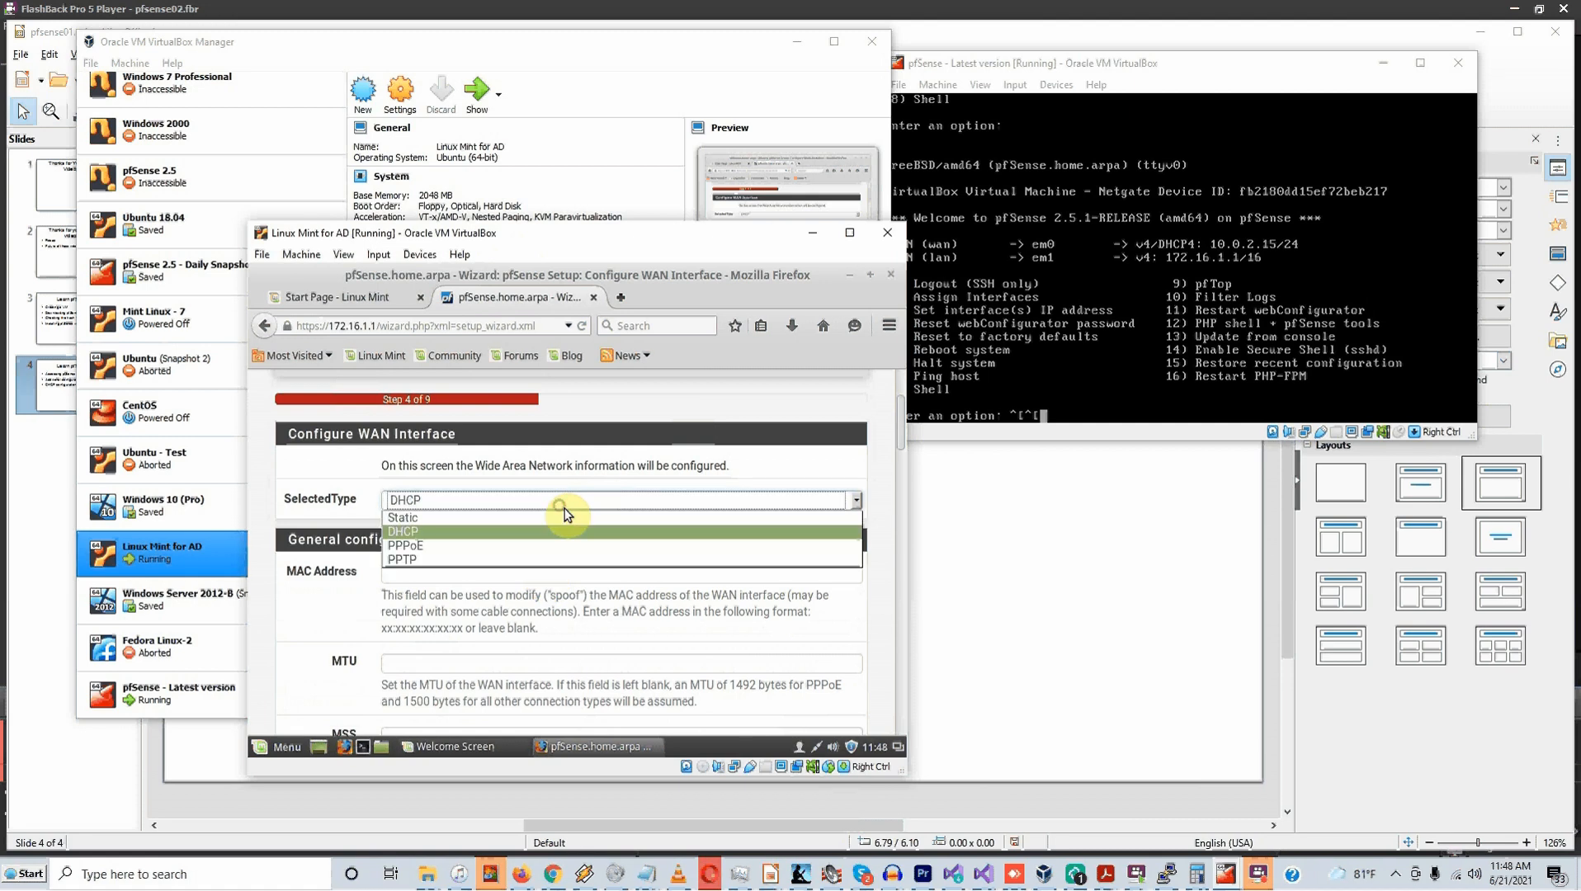
{"action": "left_click", "coordinate": [546, 508]}
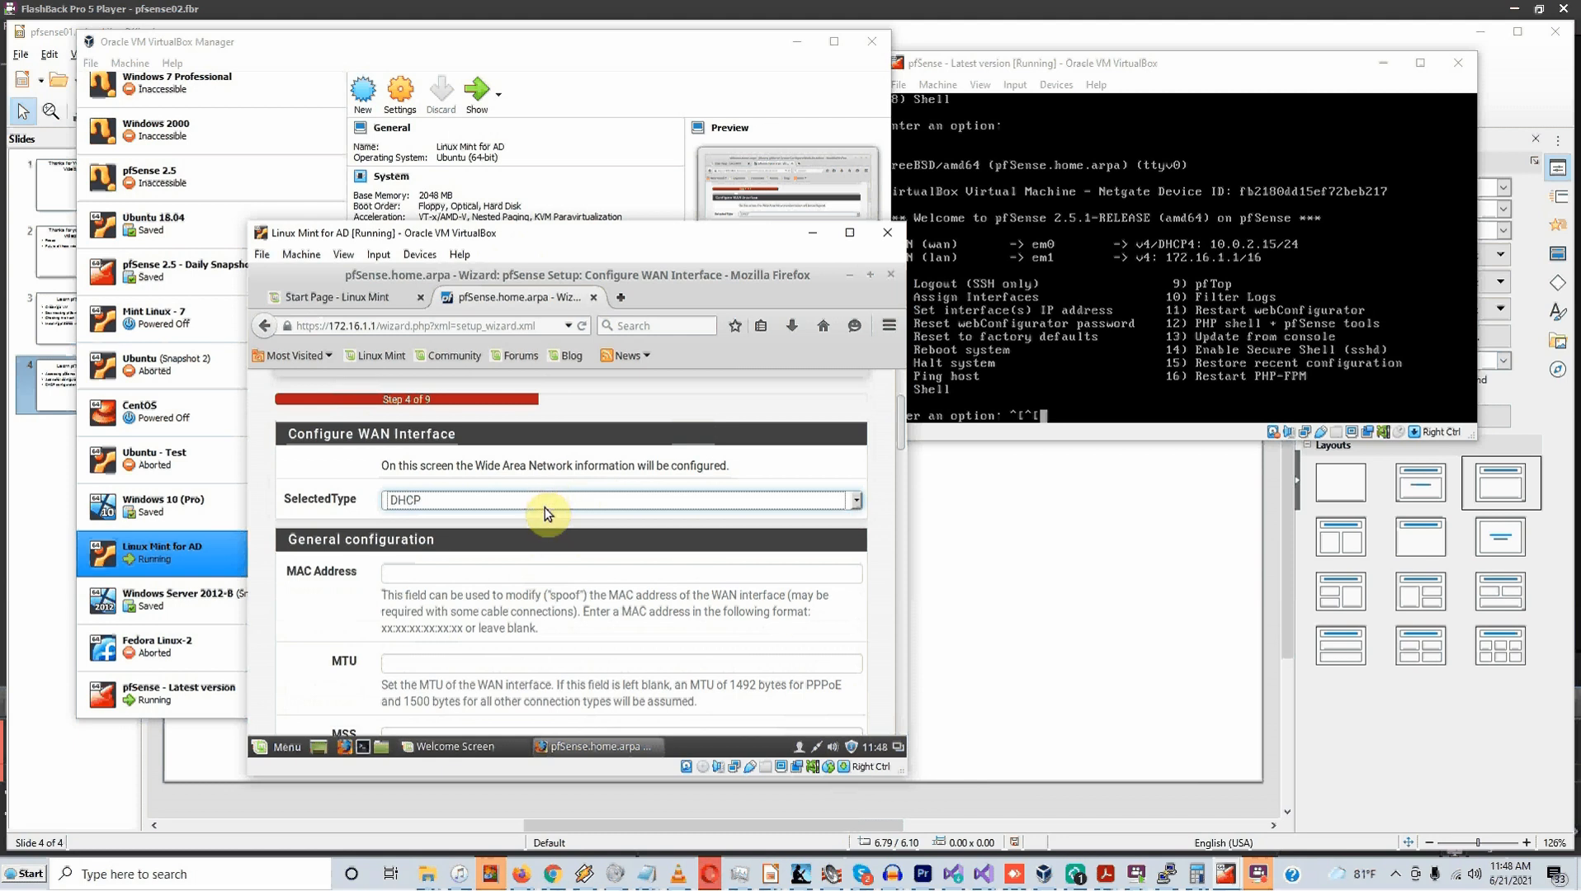
Review the WAN options, leaving private and bogon network blocking enabled
{"action": "scroll", "coordinate": [537, 565], "scroll_direction": "down", "scroll_amount": 2}
{"action": "scroll", "coordinate": [537, 569], "scroll_direction": "down", "scroll_amount": 5}
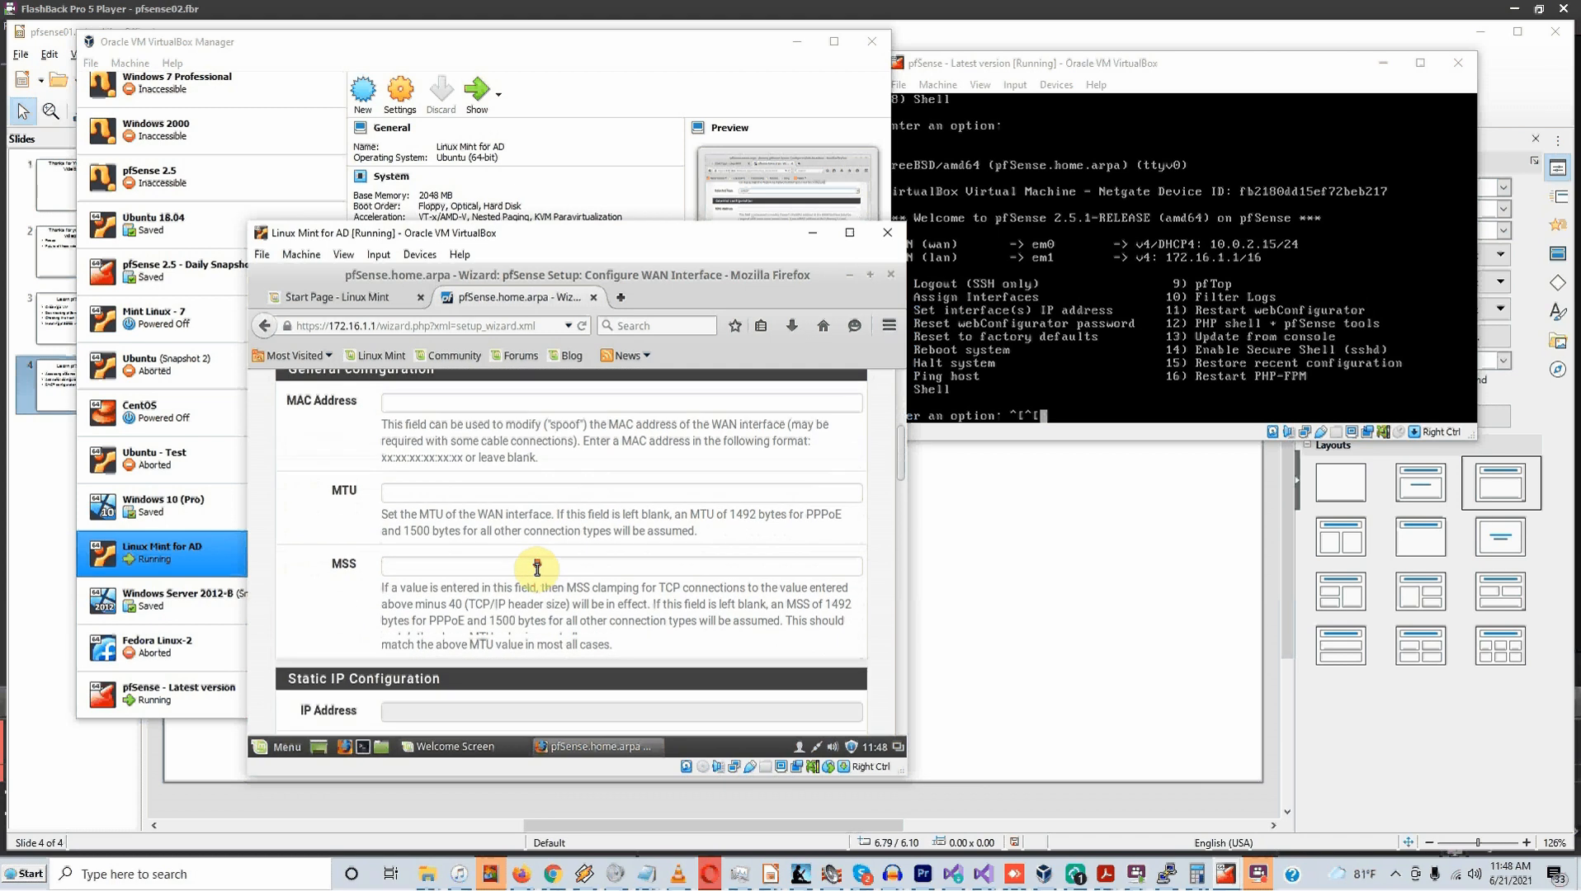
{"action": "scroll", "coordinate": [537, 568], "scroll_direction": "down", "scroll_amount": 7}
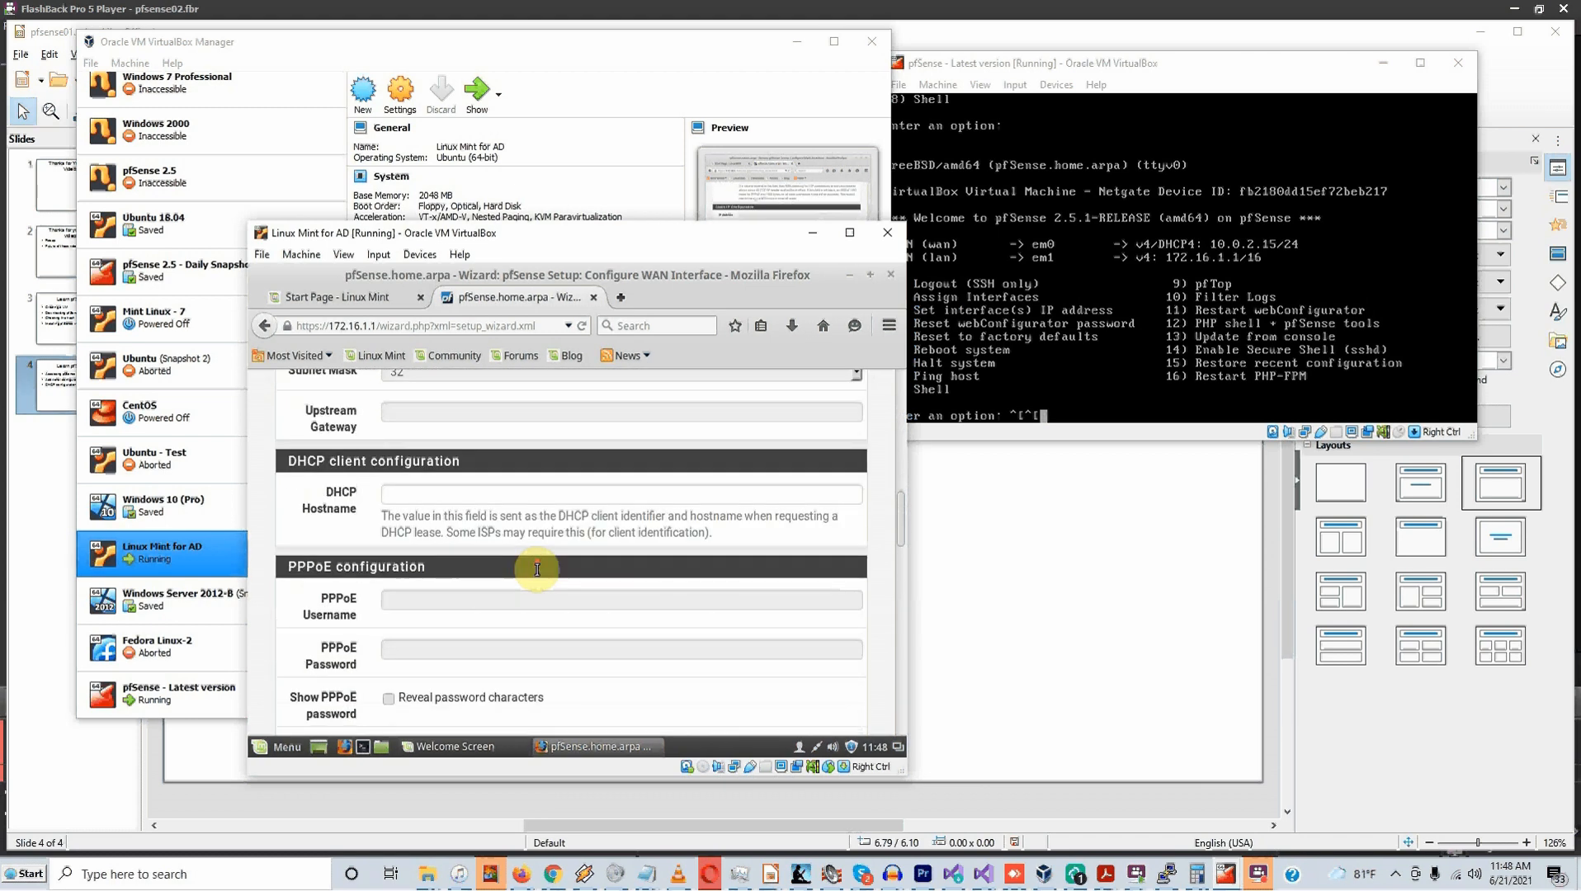
{"action": "scroll", "coordinate": [537, 568], "scroll_direction": "up", "scroll_amount": 7}
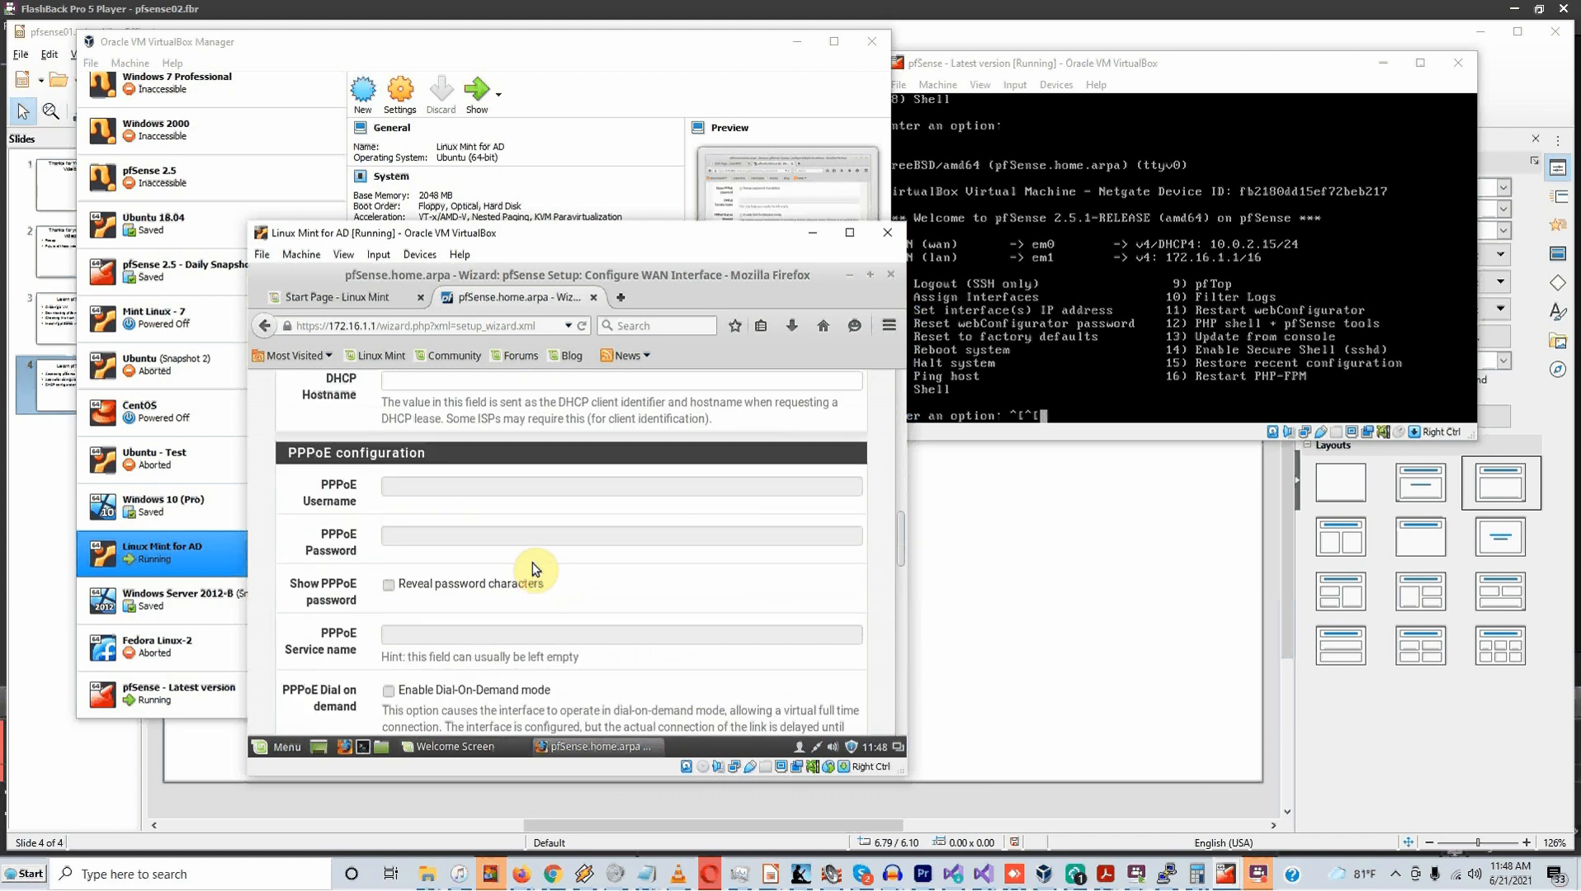
{"action": "scroll", "coordinate": [534, 566], "scroll_direction": "up", "scroll_amount": 4}
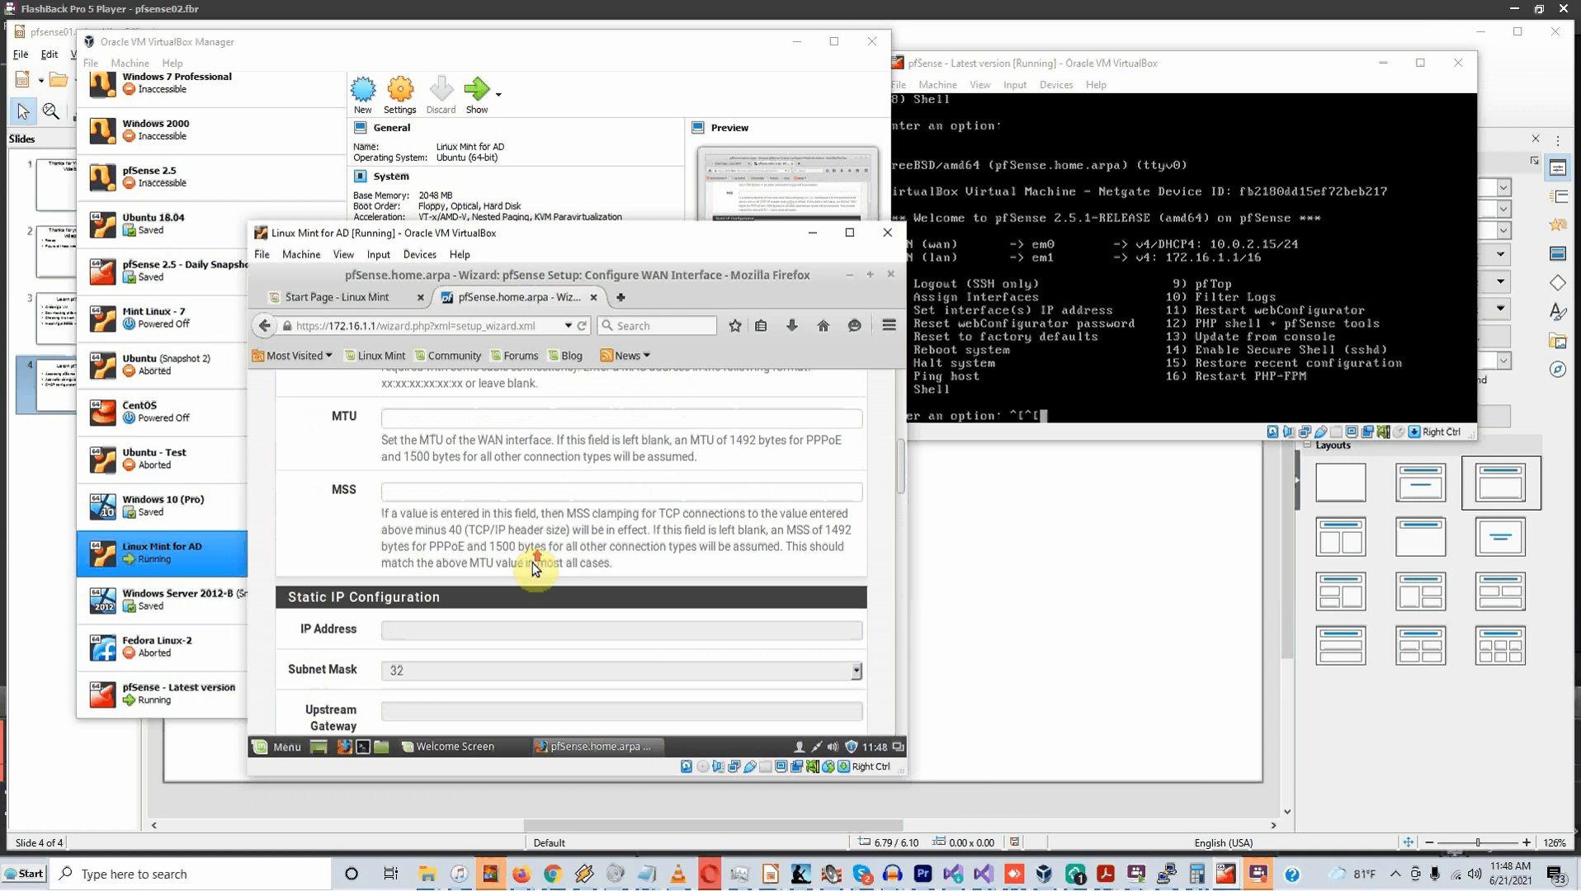
{"action": "scroll", "coordinate": [538, 570], "scroll_direction": "down", "scroll_amount": 2}
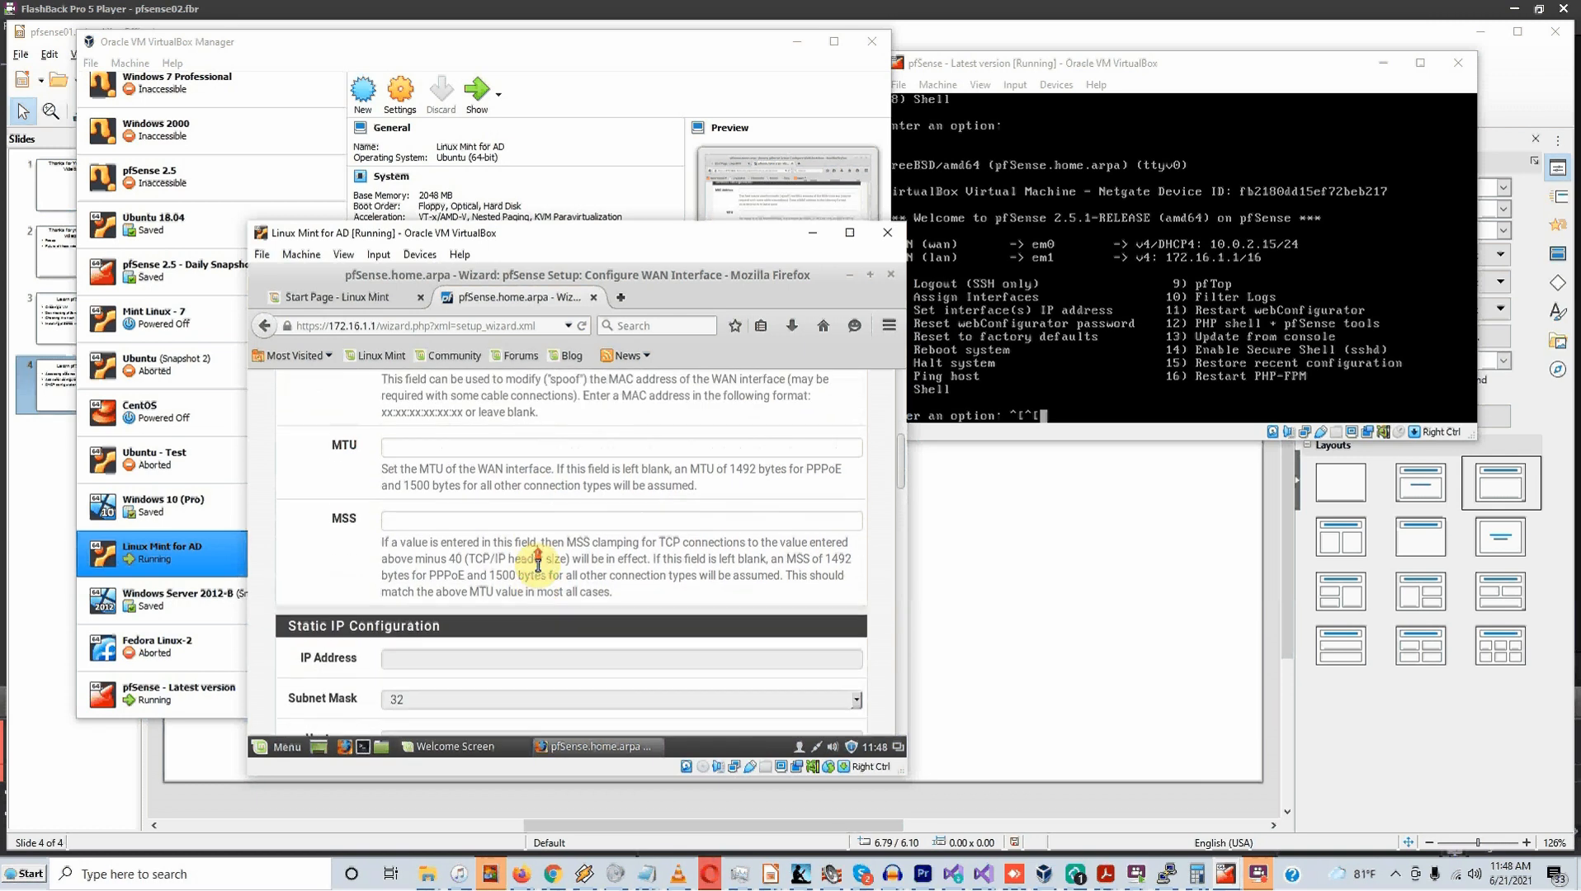
{"action": "scroll", "coordinate": [537, 567], "scroll_direction": "up", "scroll_amount": 2}
{"action": "scroll", "coordinate": [537, 566], "scroll_direction": "down", "scroll_amount": 7}
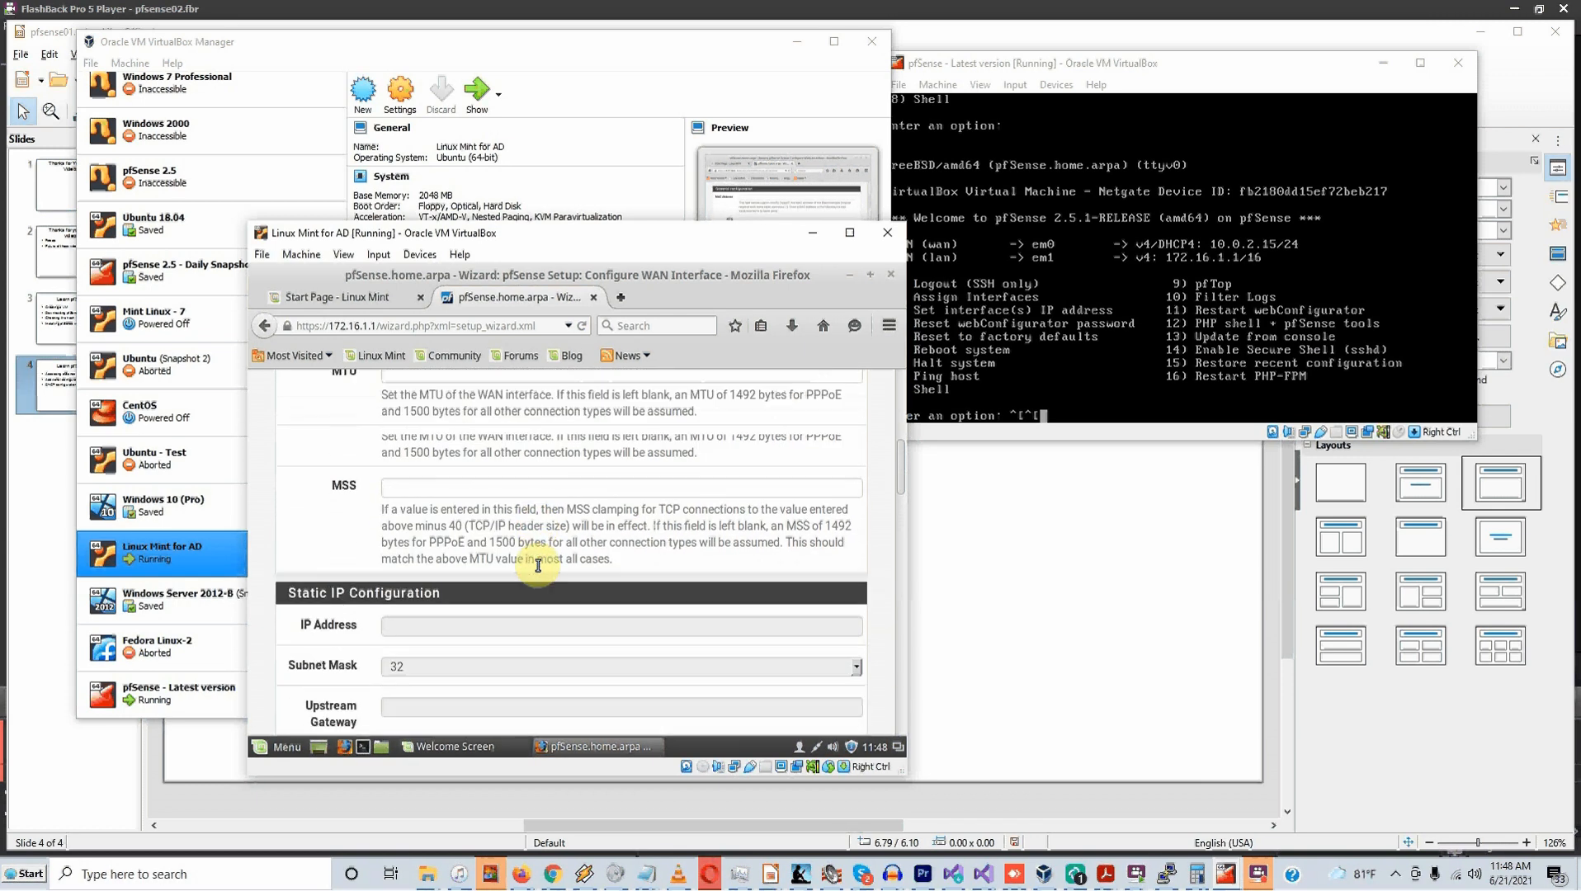
{"action": "scroll", "coordinate": [535, 566], "scroll_direction": "down", "scroll_amount": 6}
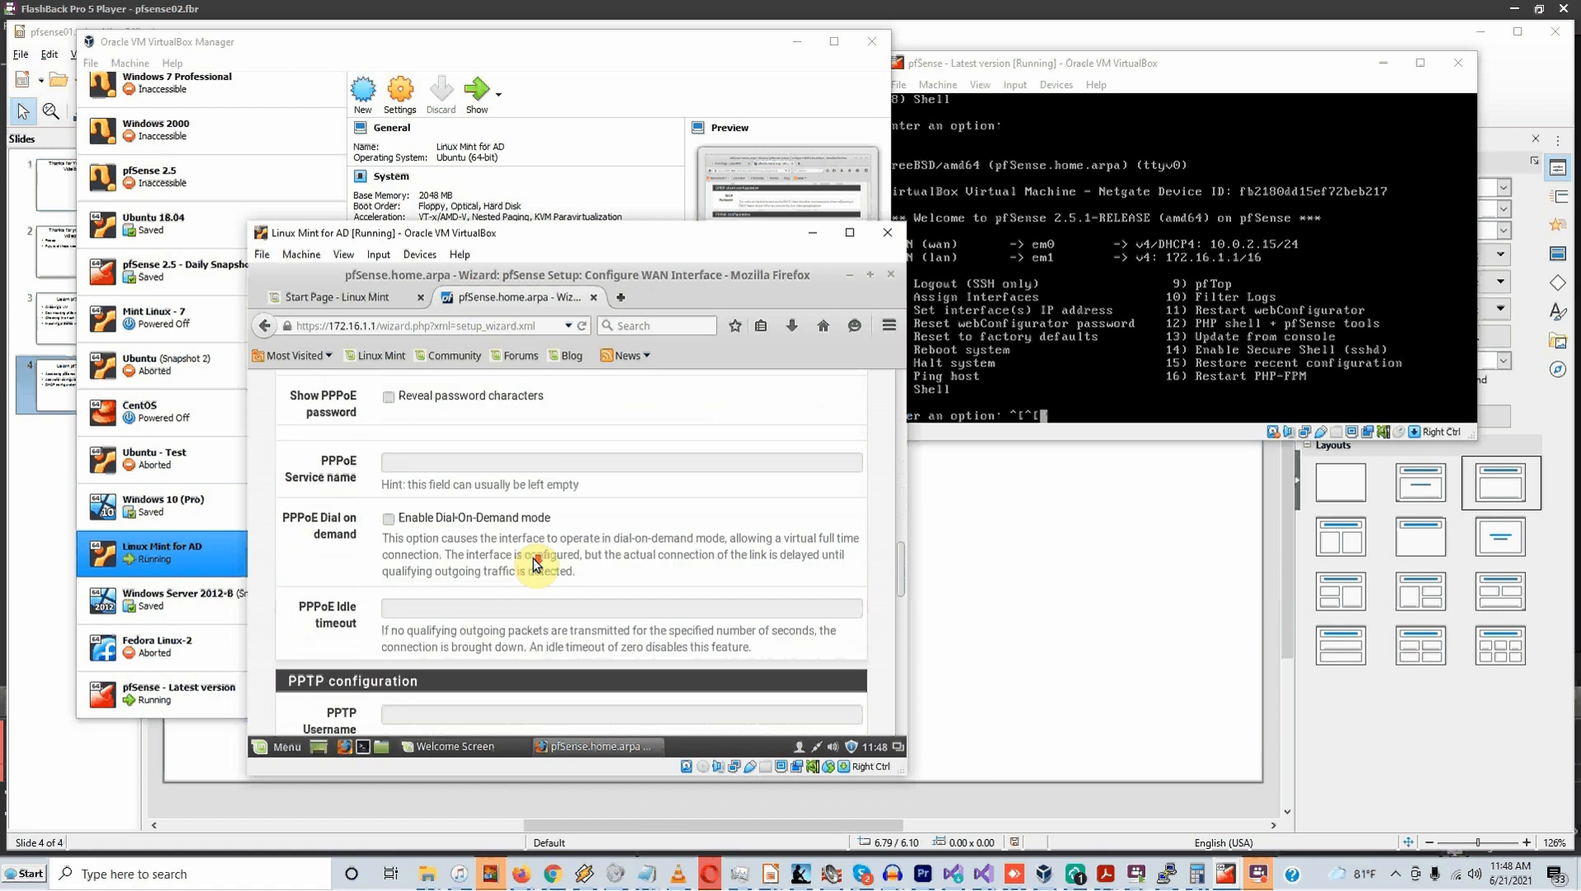
{"action": "scroll", "coordinate": [537, 564], "scroll_direction": "down", "scroll_amount": 8}
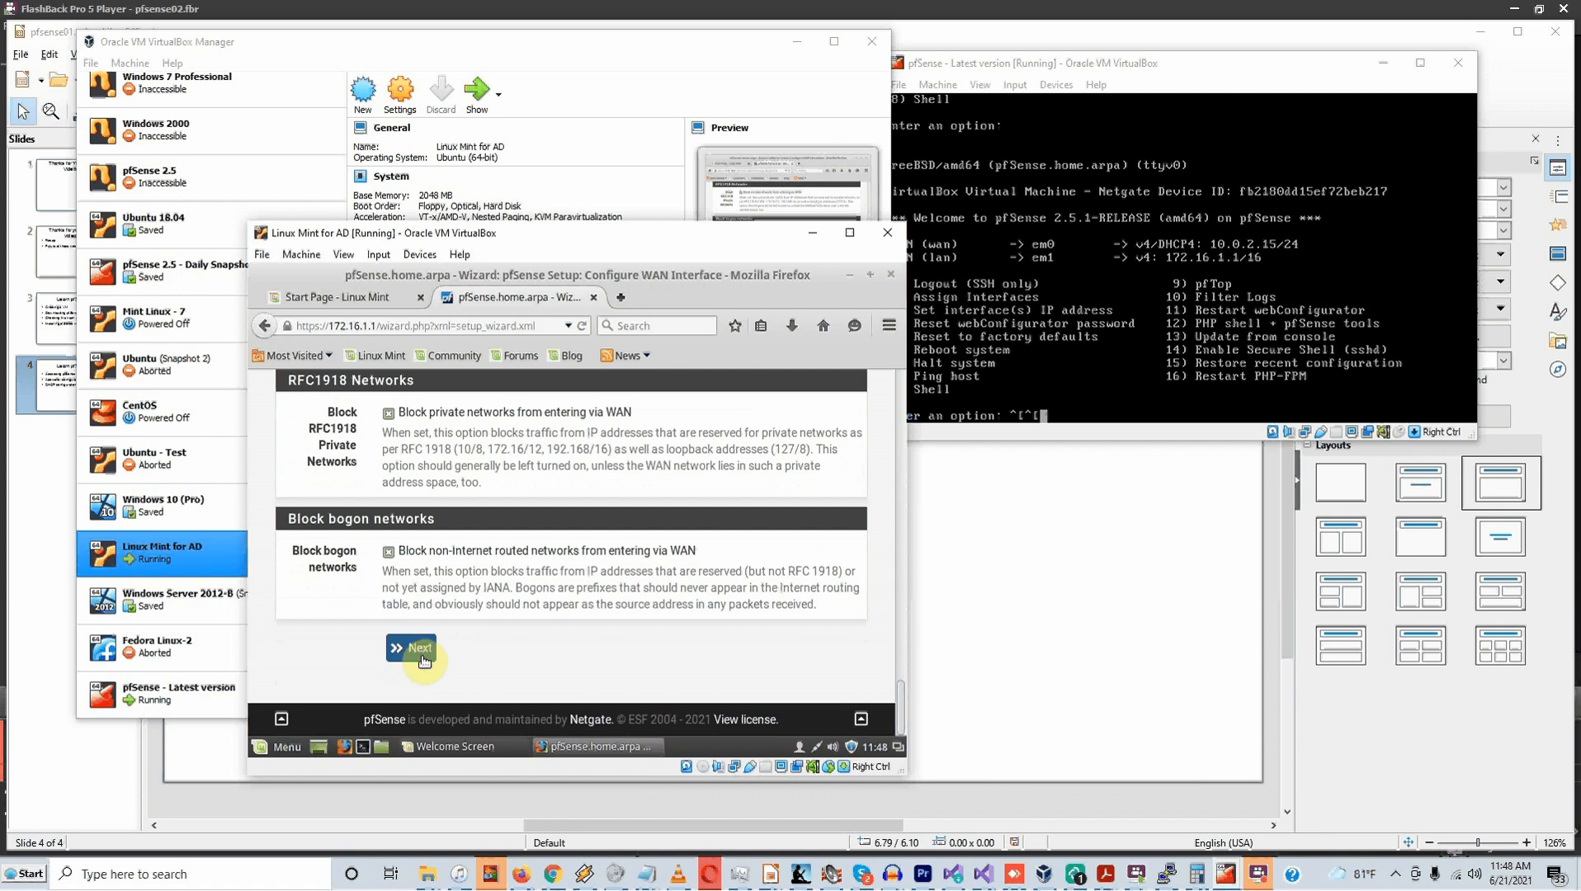
Confirm LAN IP 172.16.1.1 with subnet mask 16 and proceed to the password step
{"action": "left_click", "coordinate": [421, 649]}
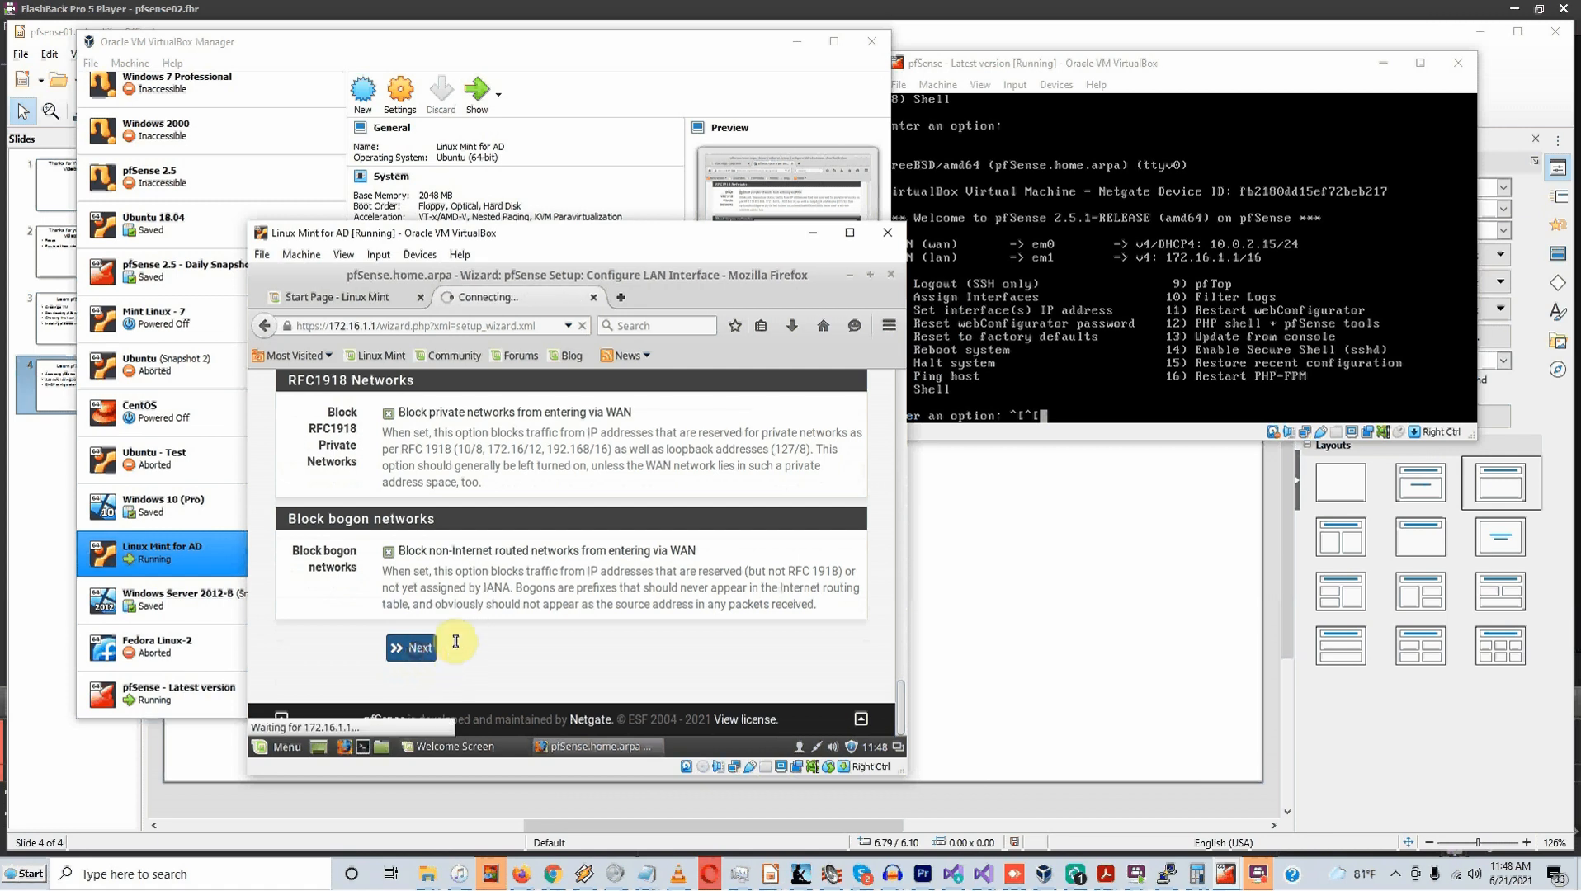
{"action": "scroll", "coordinate": [512, 618], "scroll_direction": "down", "scroll_amount": 2}
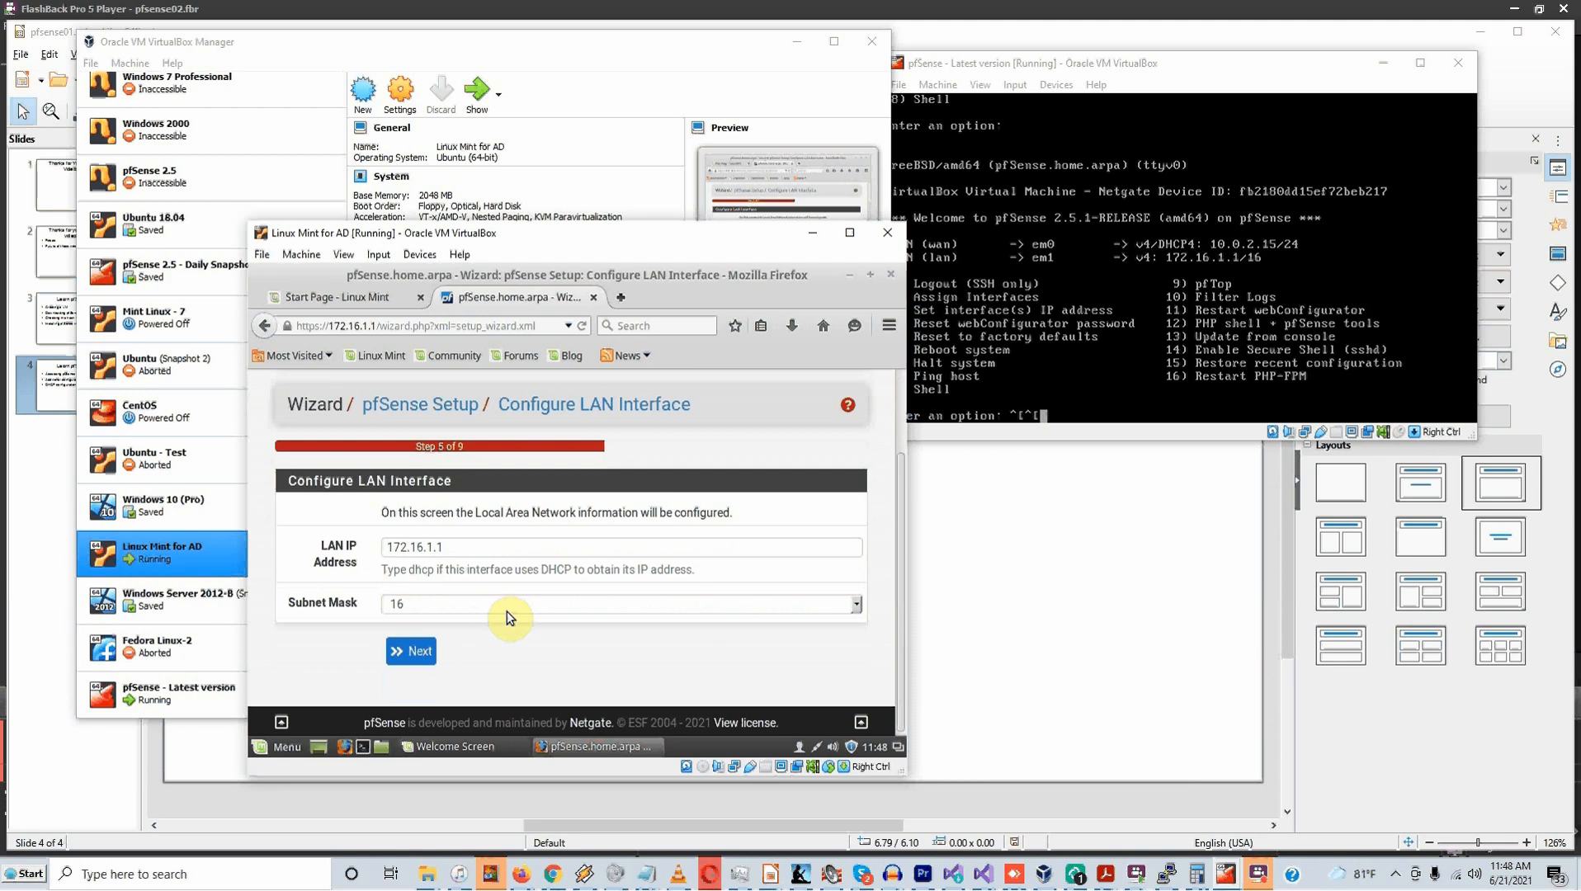
{"action": "left_click", "coordinate": [478, 553]}
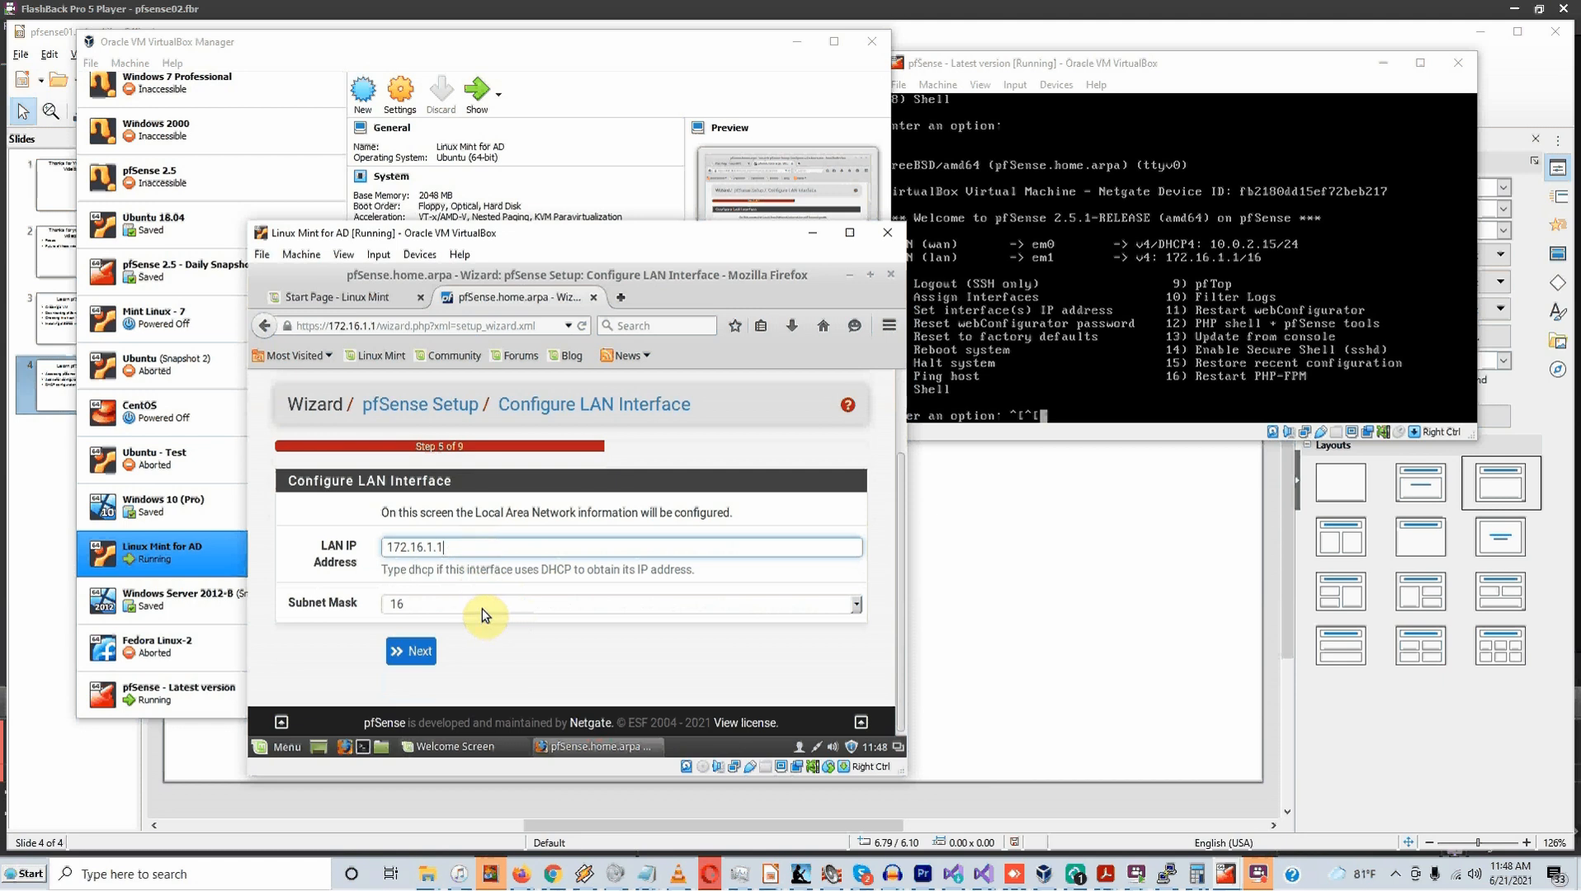
{"action": "left_click", "coordinate": [423, 658]}
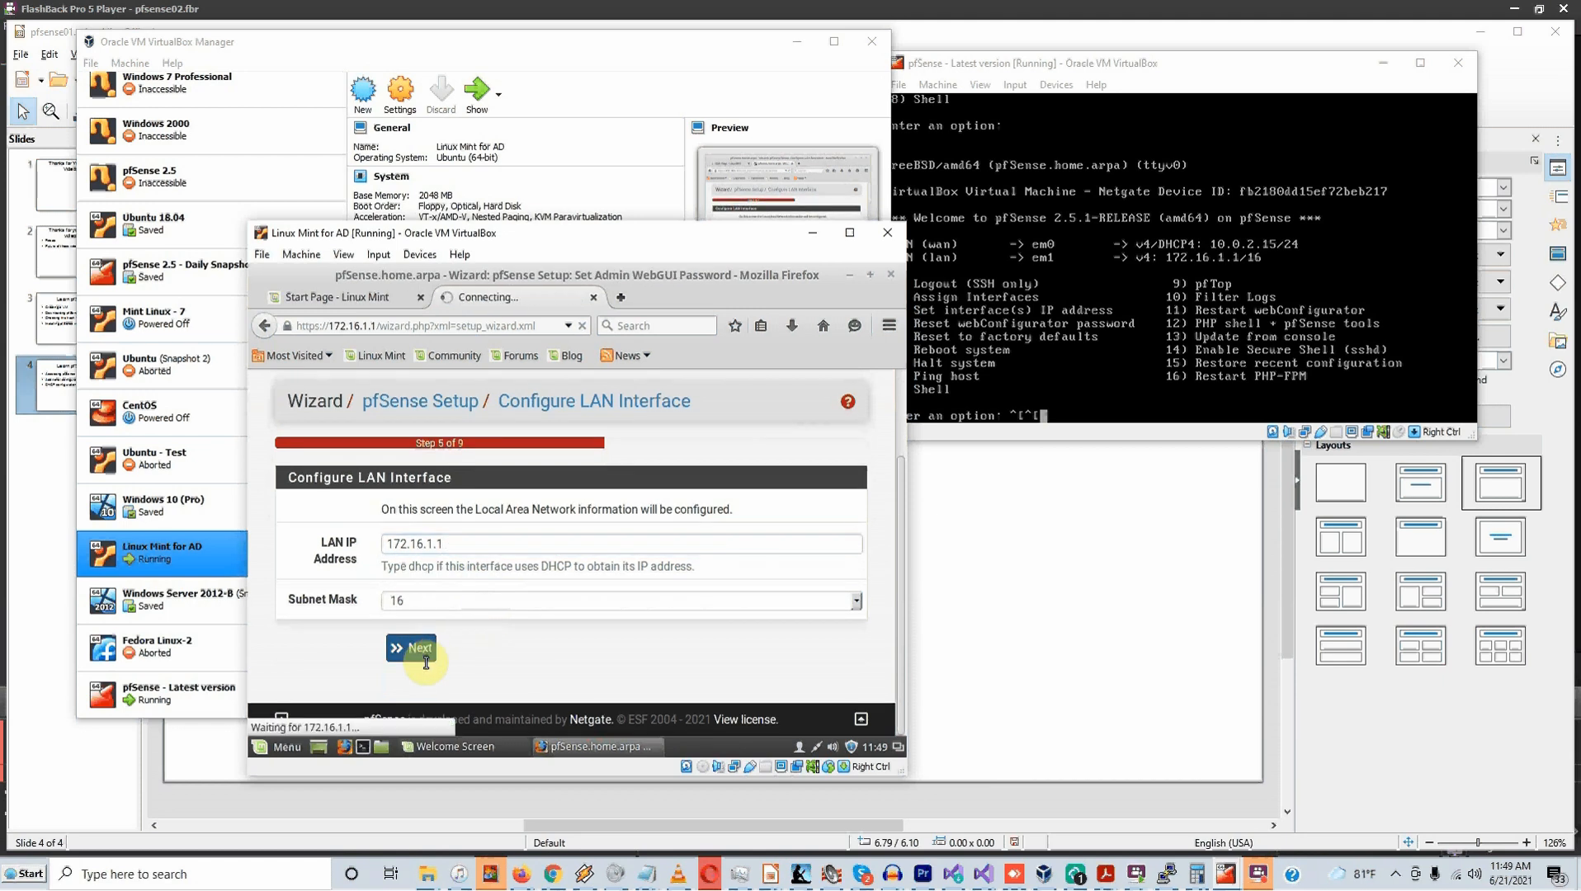
Enter the new admin WebGUI password in both password fields and continue to Step 7
{"action": "scroll", "coordinate": [445, 639], "scroll_direction": "down", "scroll_amount": 2}
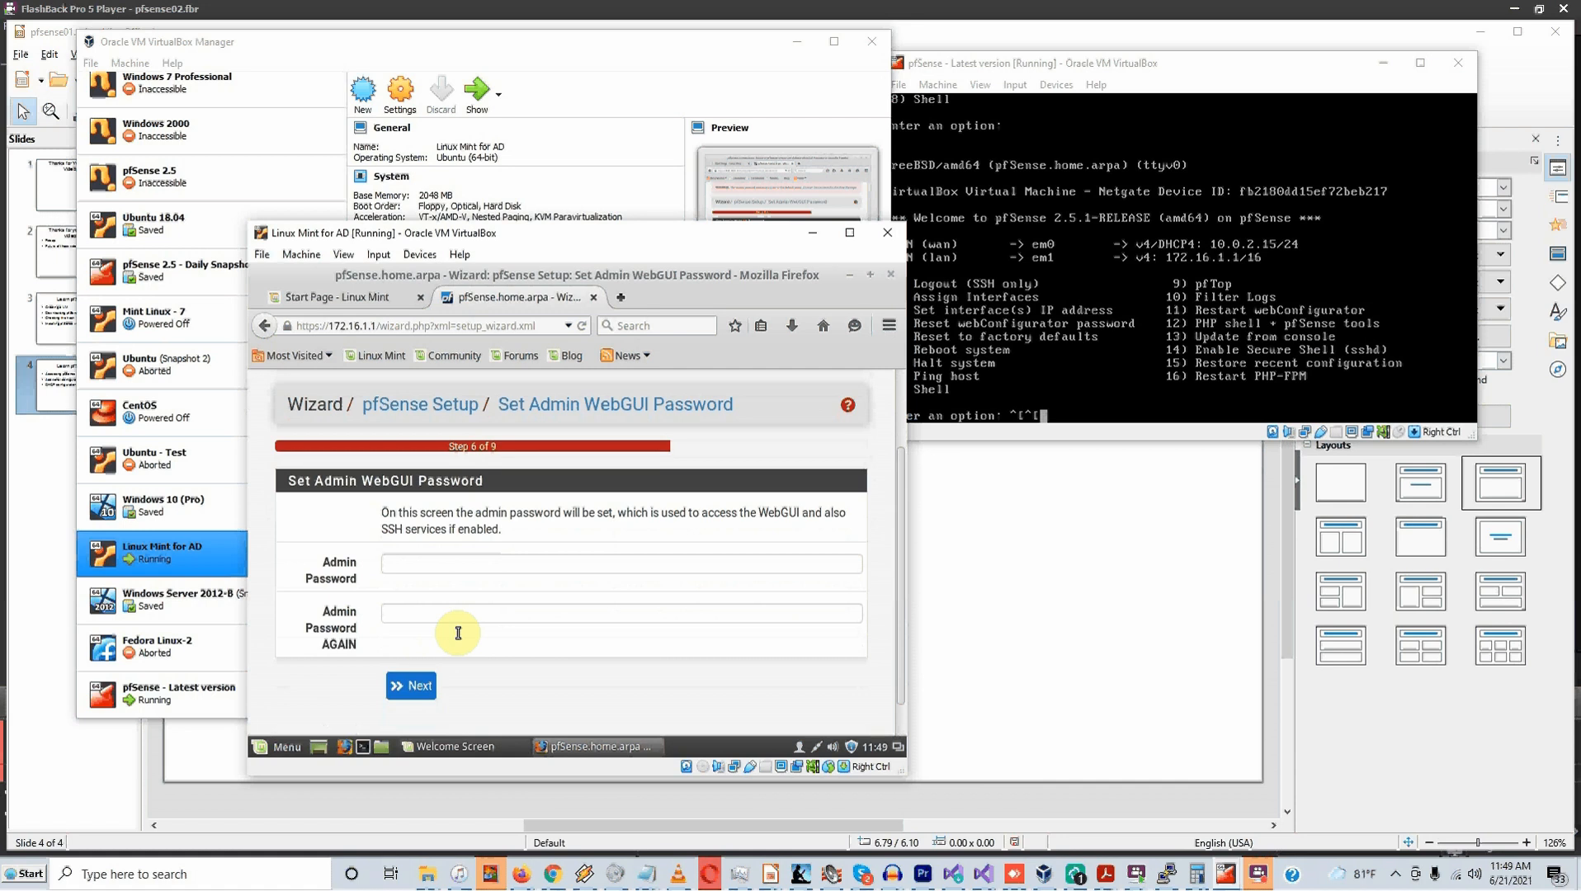
{"action": "left_click", "coordinate": [459, 582]}
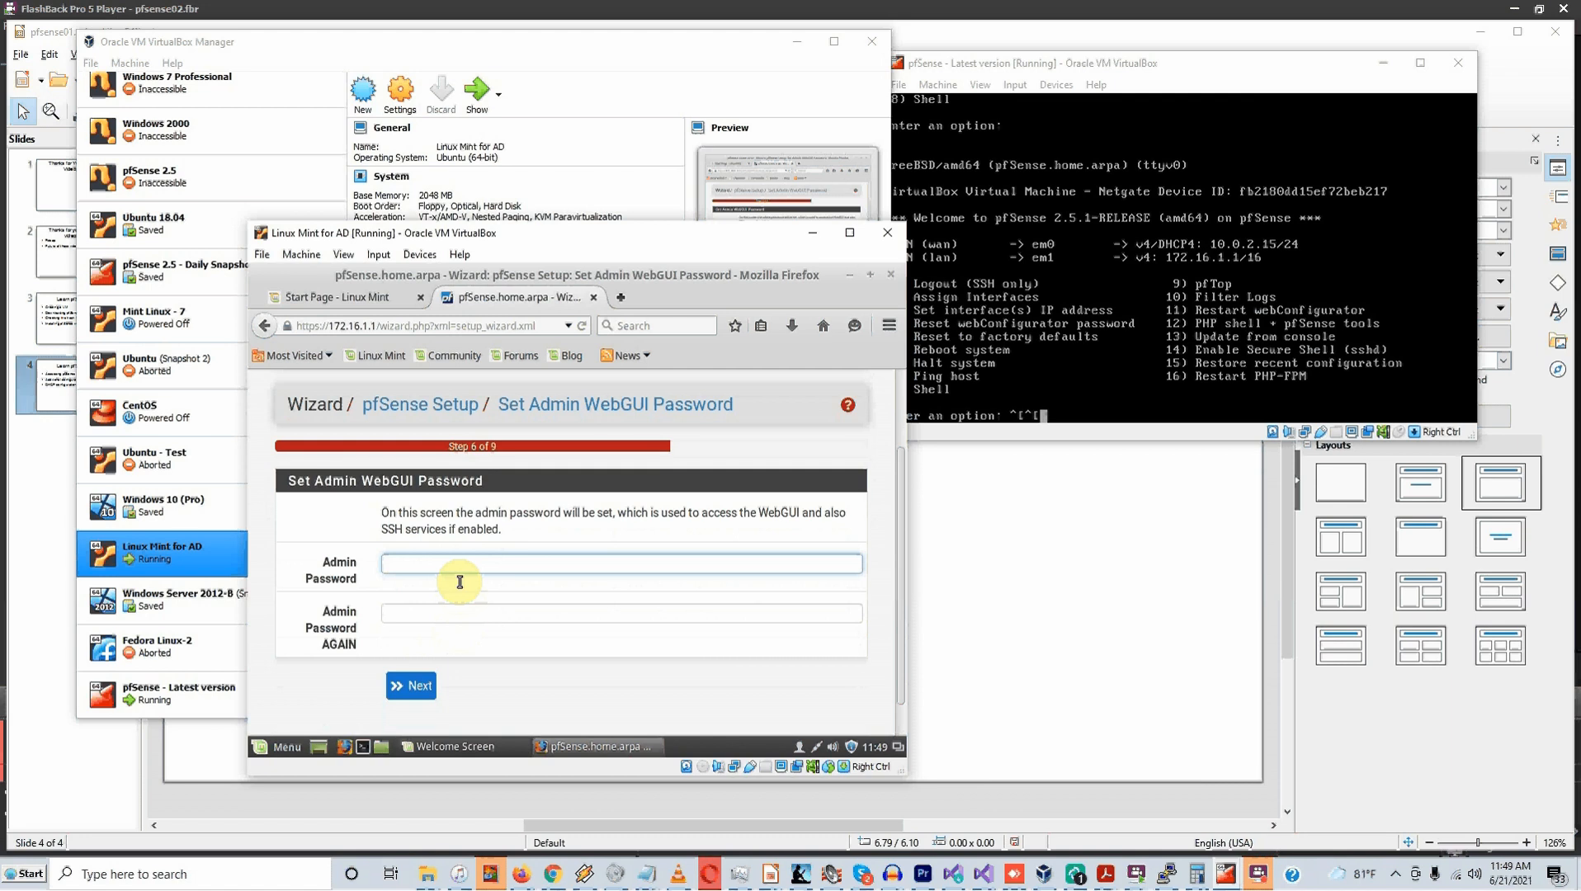
{"action": "type", "text": "pass"}
{"action": "type", "text": "*****"}
{"action": "key", "text": "Tab"}
{"action": "type", "text": "********"}
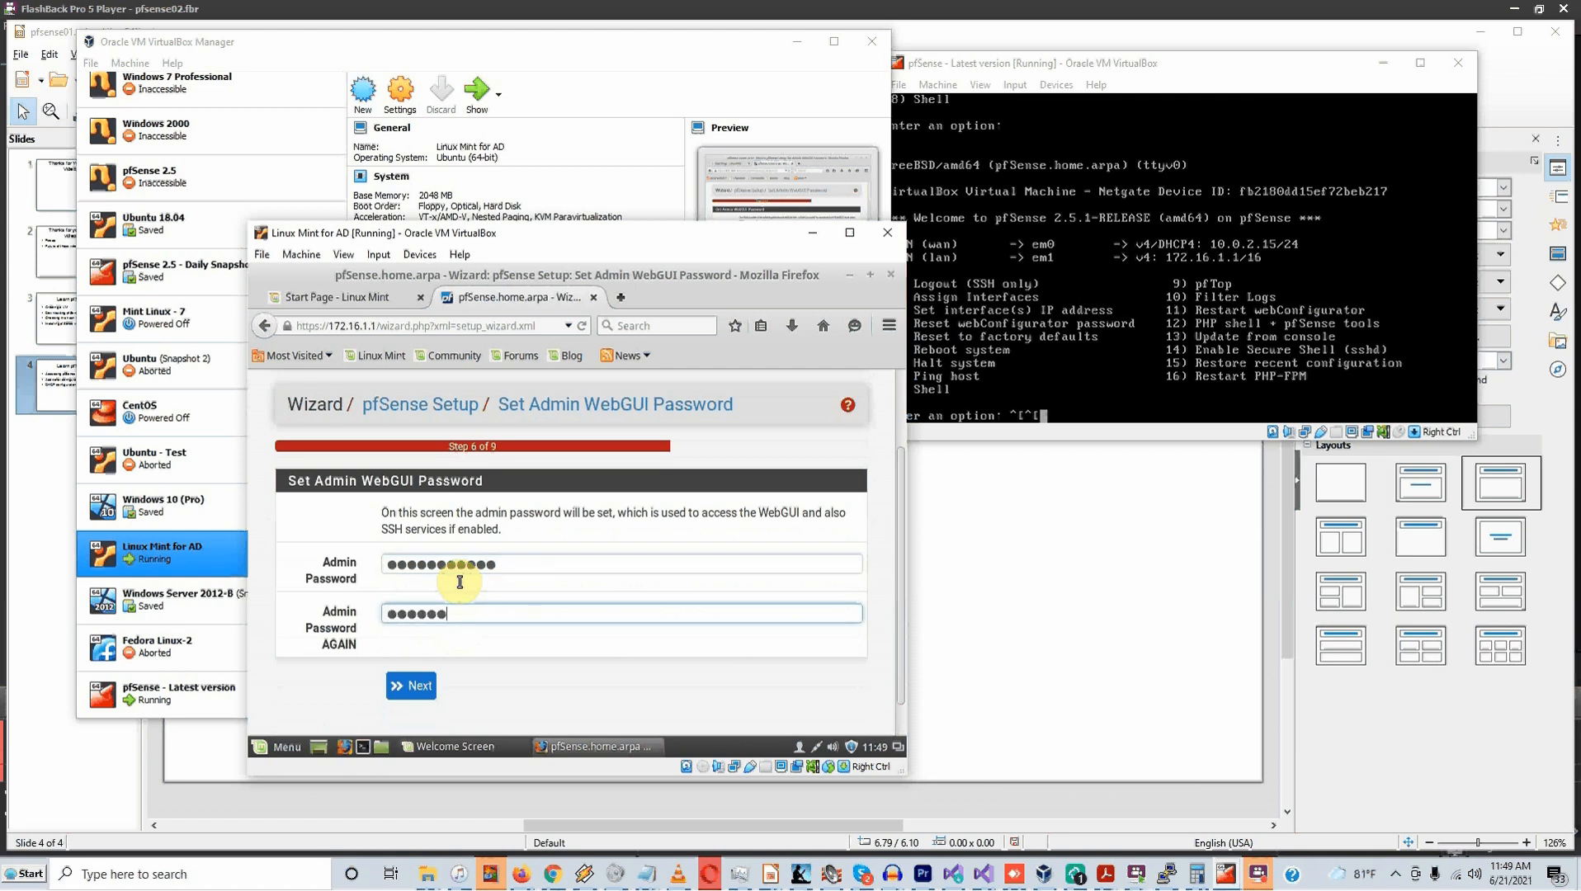
{"action": "type", "text": "***"}
{"action": "left_click", "coordinate": [434, 696]}
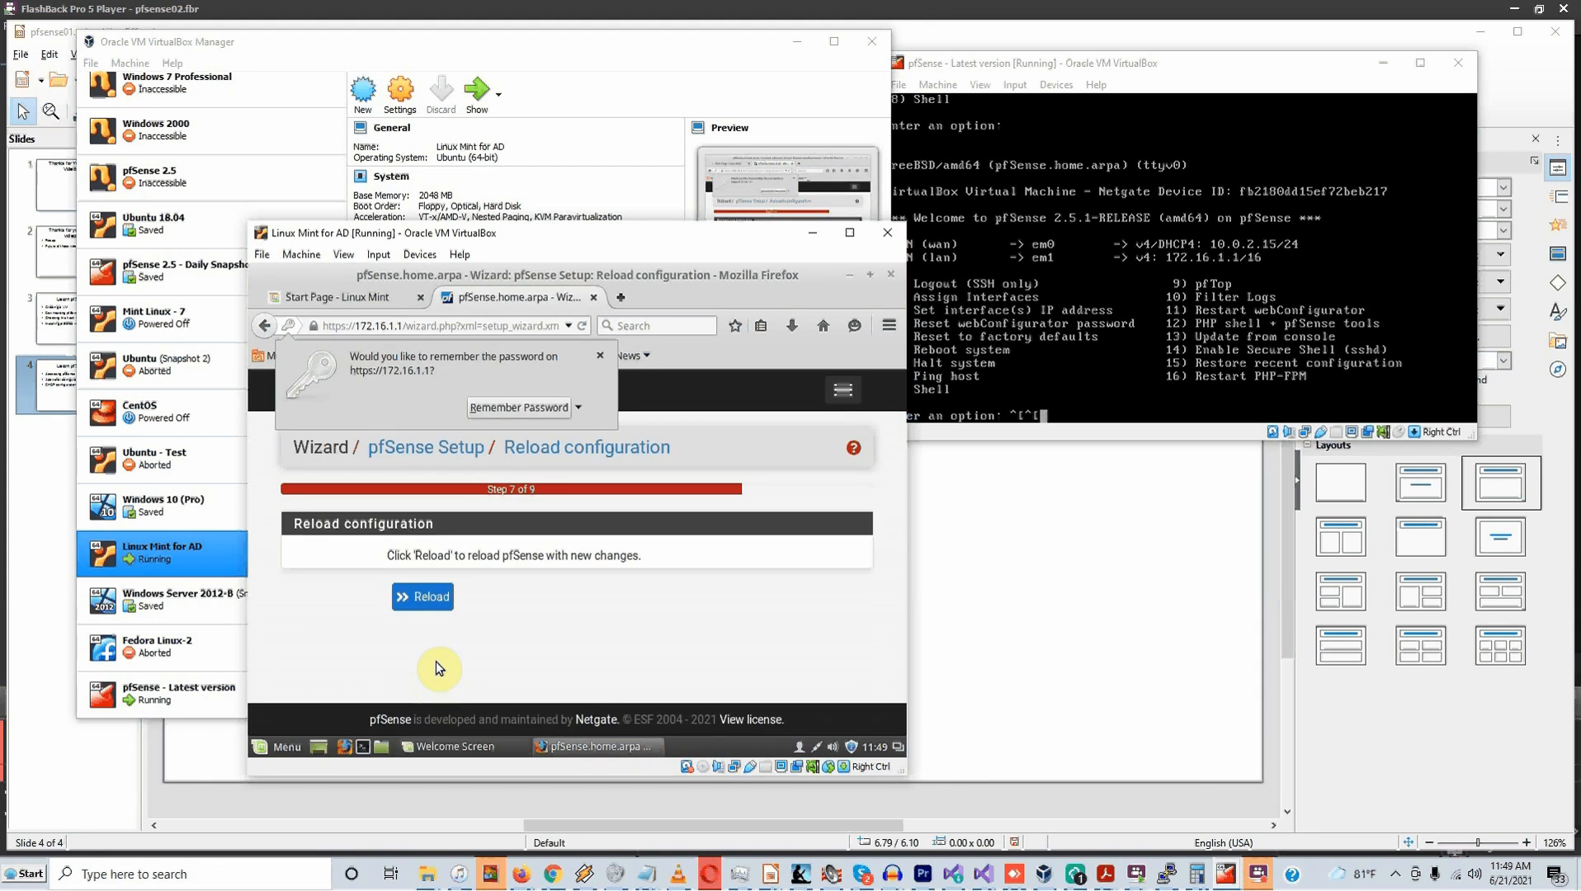
Let Firefox remember the password, reload the configuration to finish the wizard, and check for updates
{"action": "left_click", "coordinate": [511, 408]}
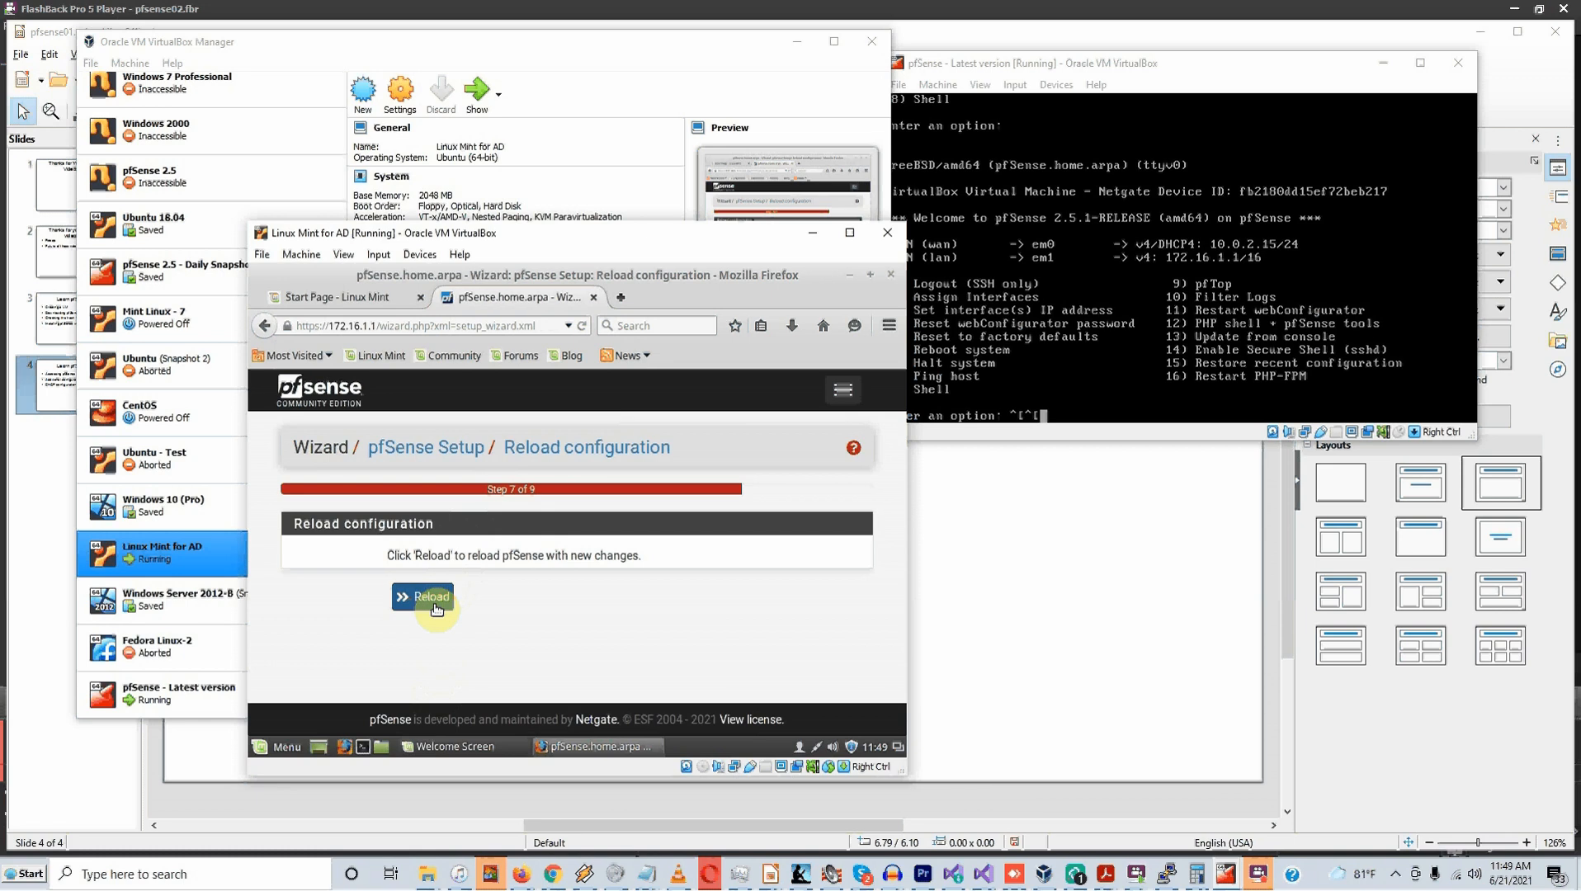
{"action": "left_click", "coordinate": [430, 598]}
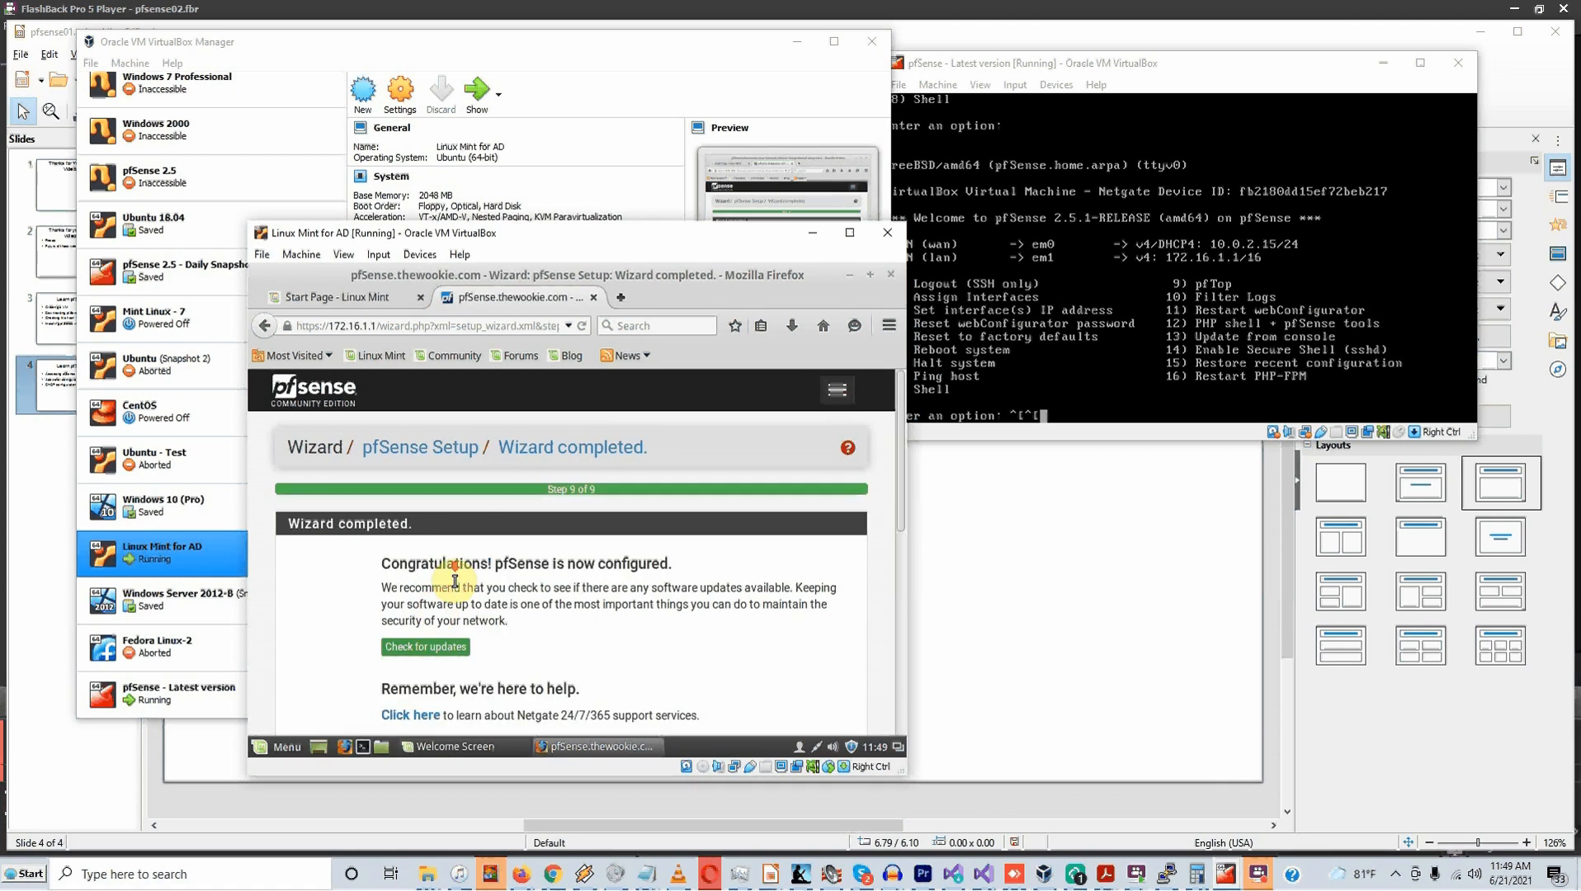
{"action": "scroll", "coordinate": [455, 581], "scroll_direction": "down", "scroll_amount": 1}
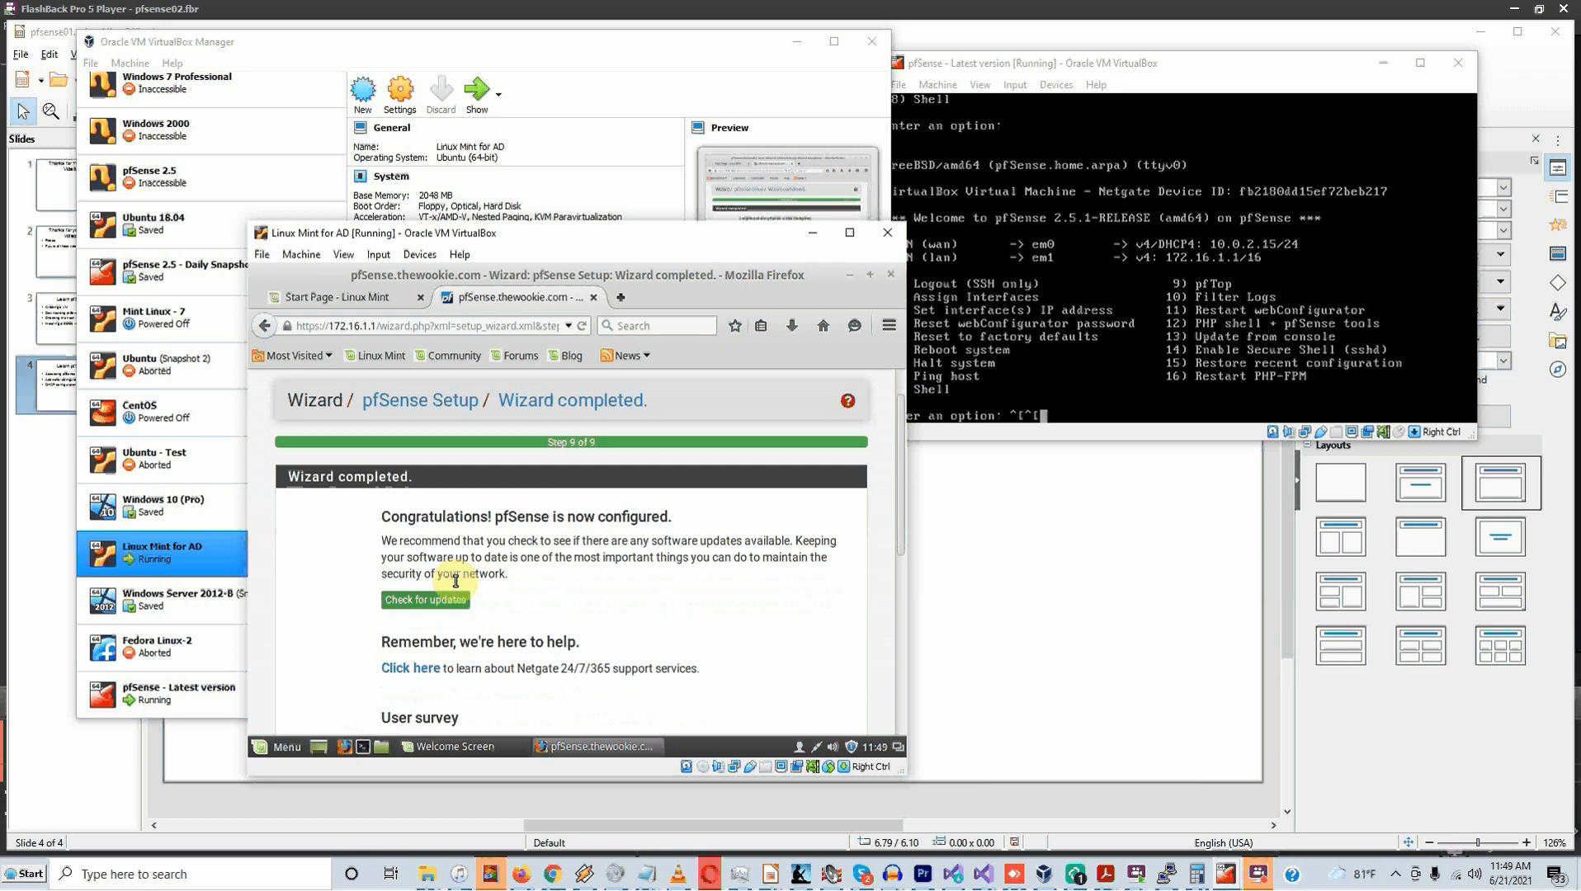
{"action": "scroll", "coordinate": [455, 581], "scroll_direction": "down", "scroll_amount": 3}
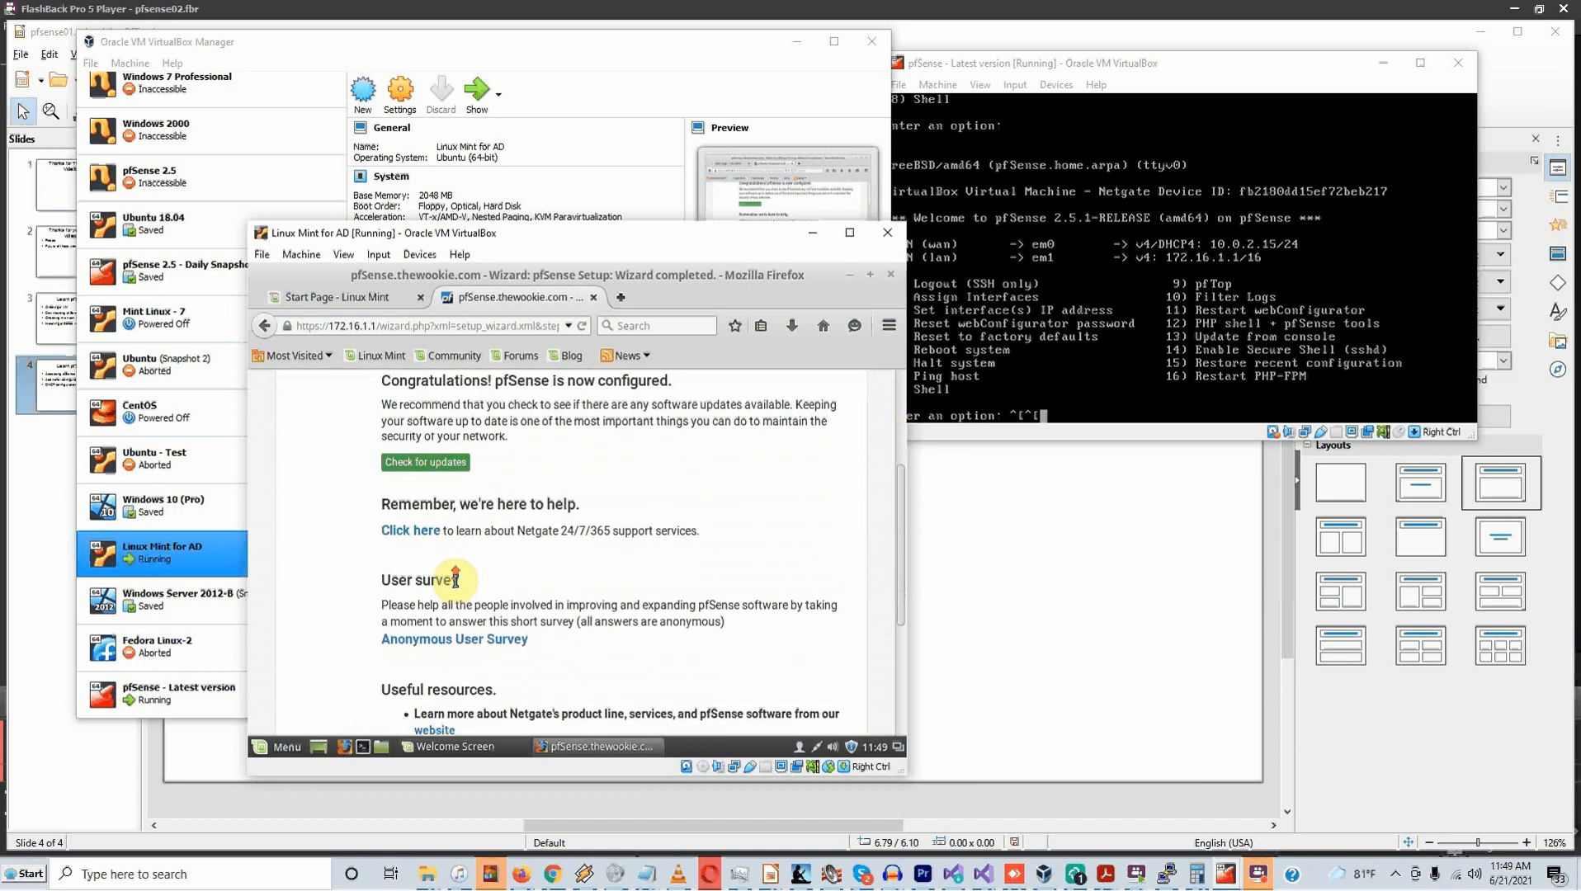
{"action": "scroll", "coordinate": [456, 581], "scroll_direction": "up", "scroll_amount": 2}
{"action": "scroll", "coordinate": [456, 580], "scroll_direction": "up", "scroll_amount": 1}
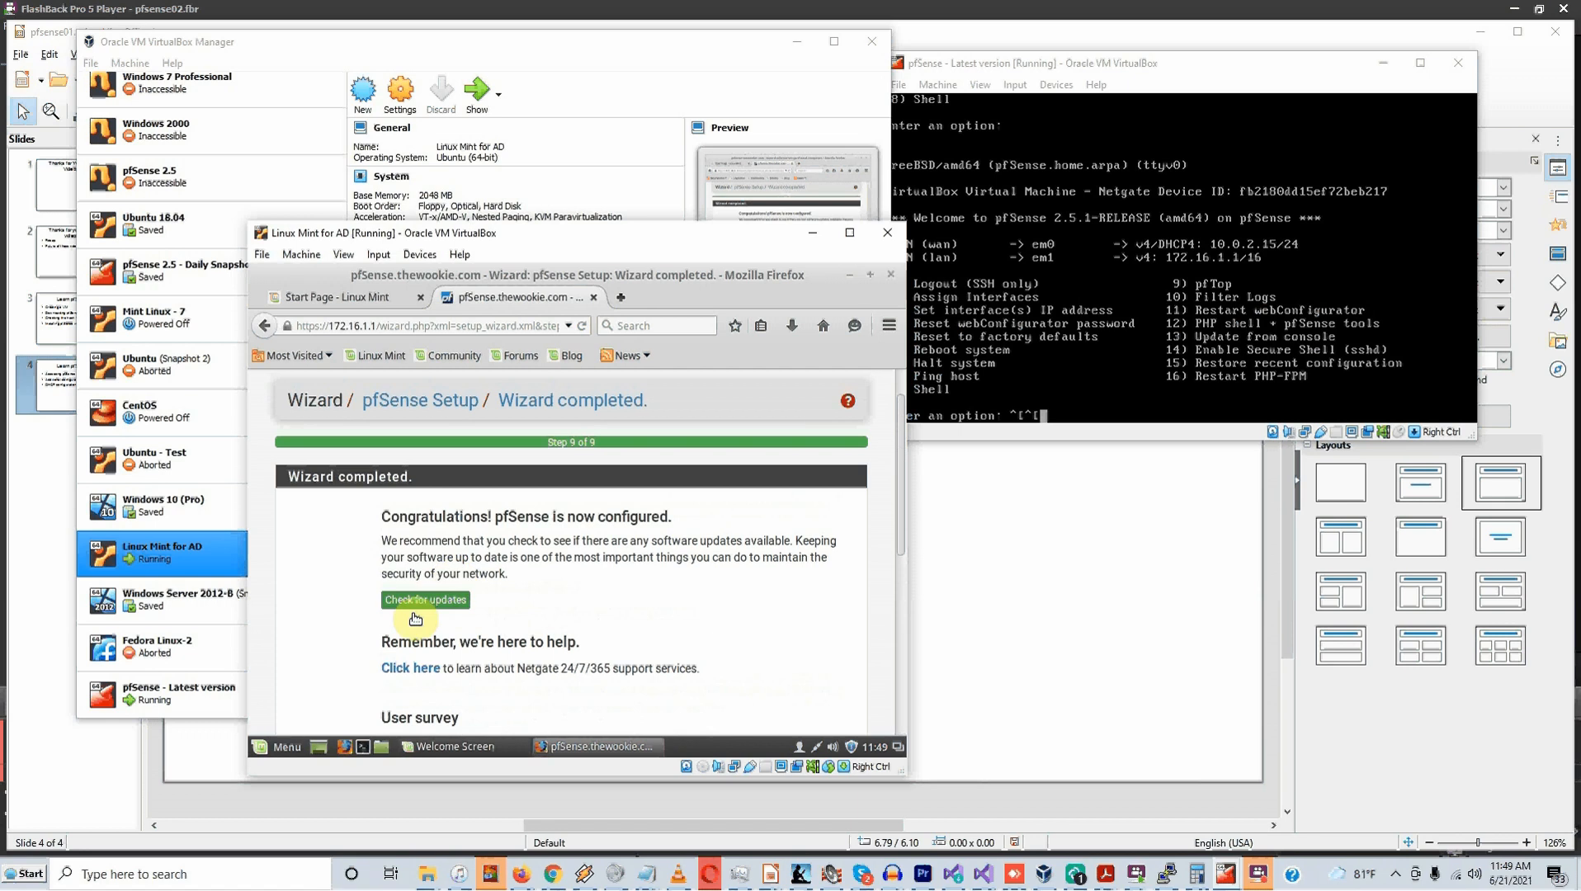
{"action": "left_click", "coordinate": [431, 609]}
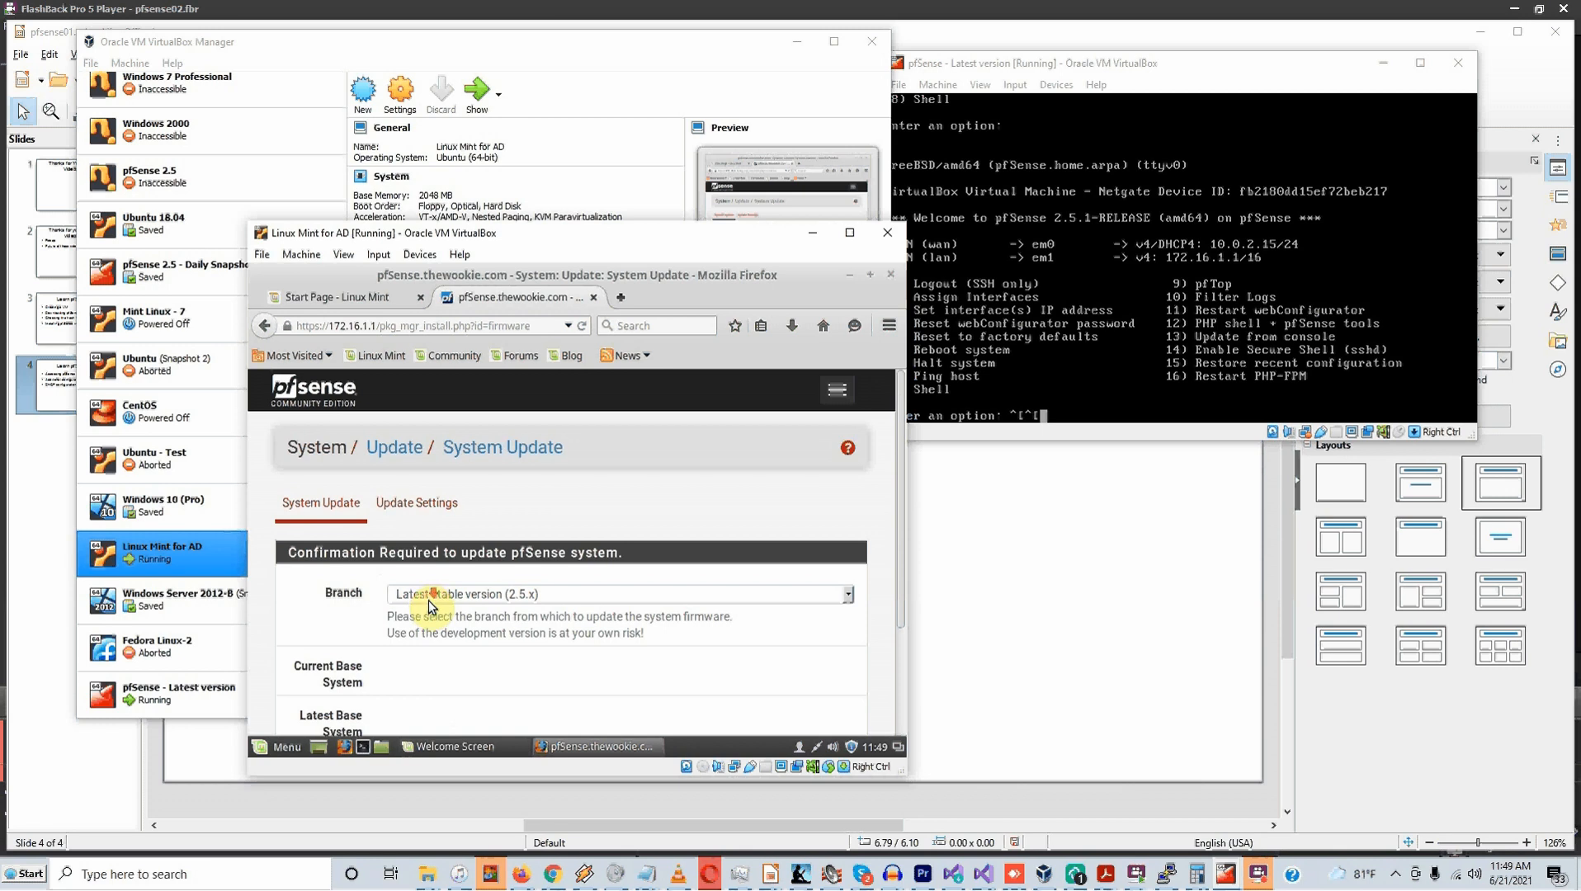
{"action": "scroll", "coordinate": [429, 619], "scroll_direction": "down", "scroll_amount": 3}
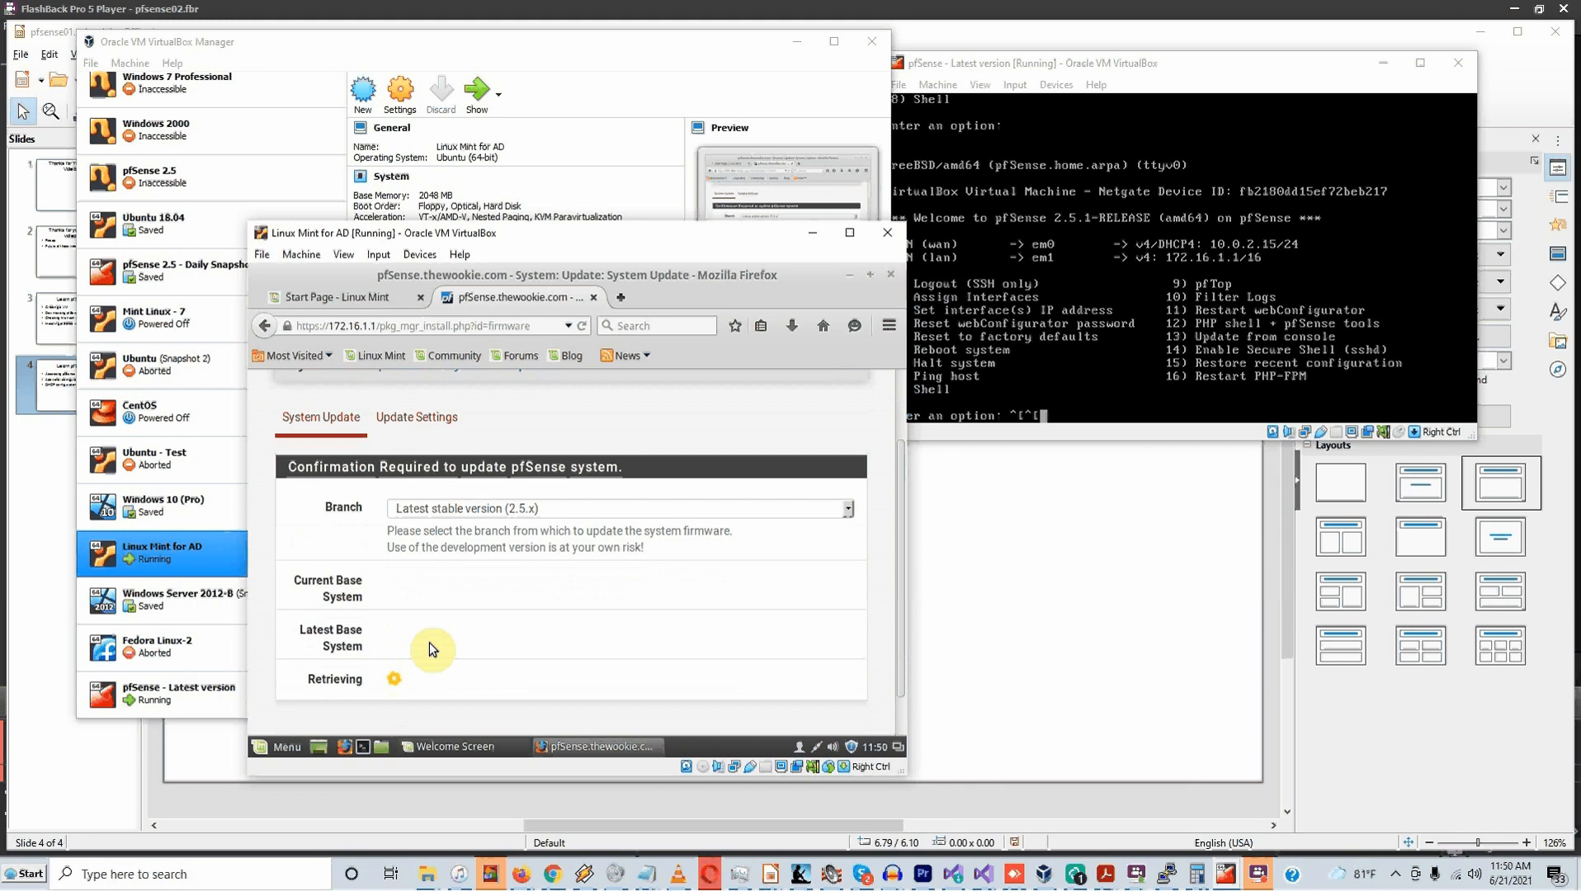
Run ping google.com in a Mint terminal and stop it after 9 replies with 0% loss
{"action": "left_click", "coordinate": [368, 749]}
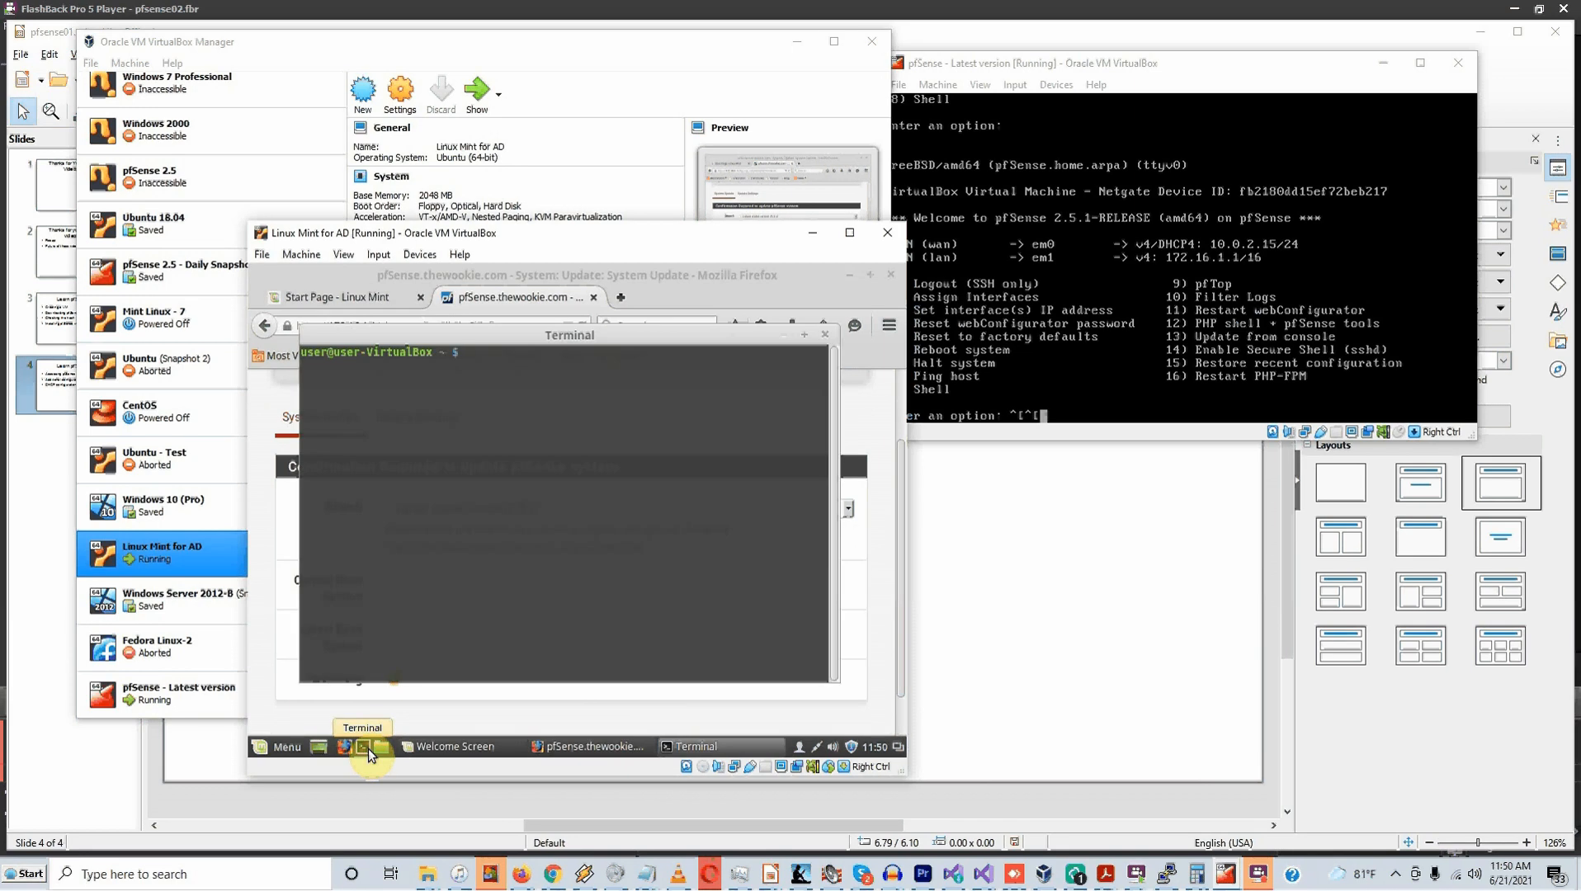
{"action": "left_click", "coordinate": [467, 532]}
{"action": "type", "text": "ping g"}
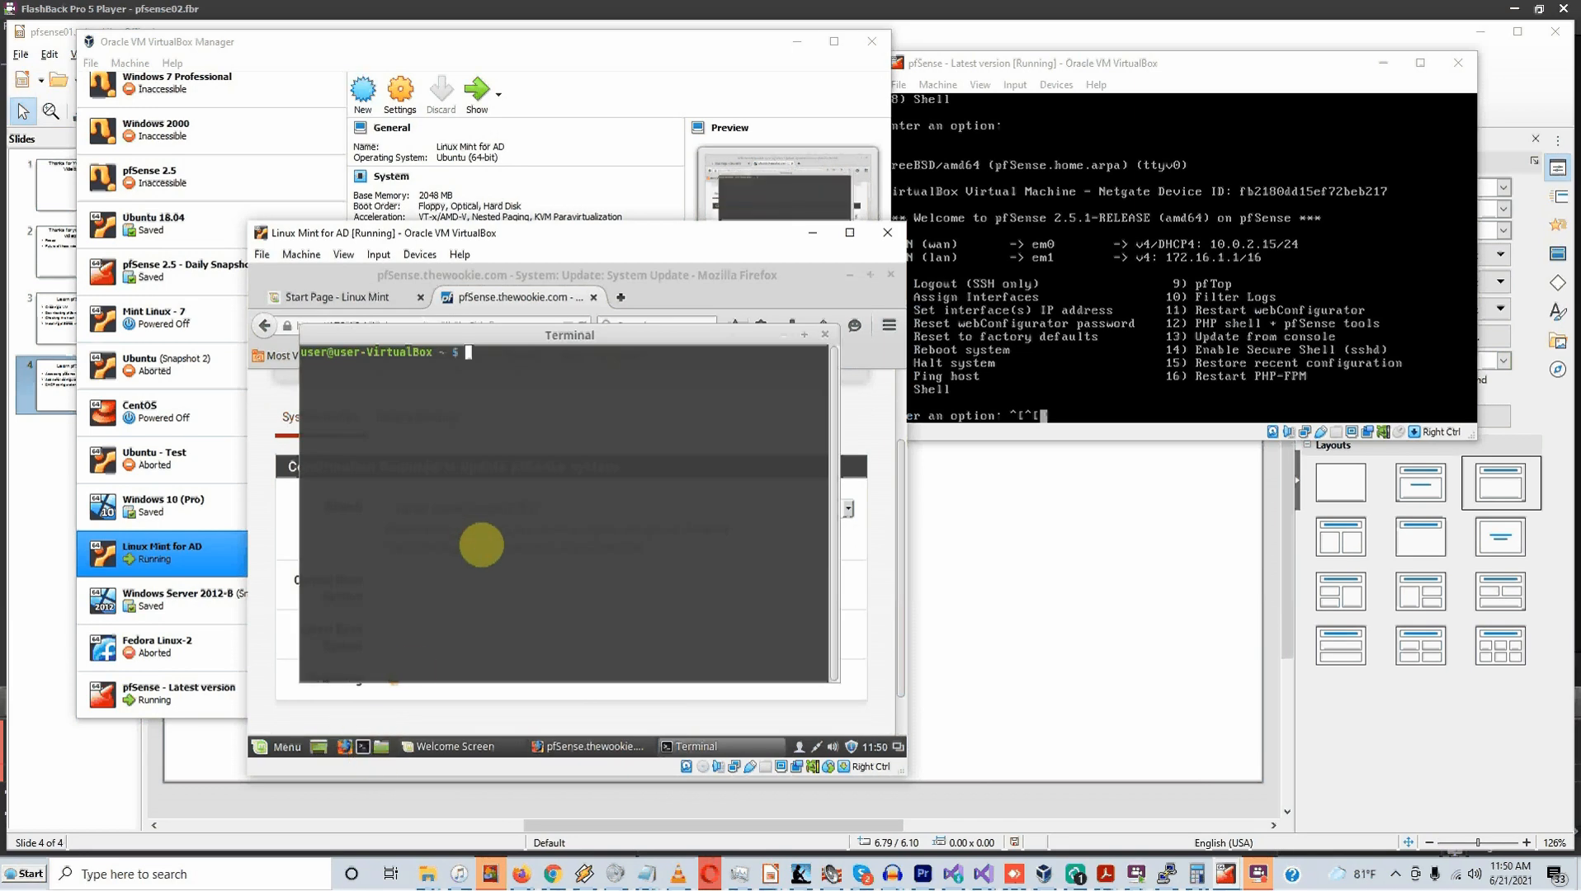
{"action": "type", "text": "oogle.com"}
{"action": "key", "text": "Return"}
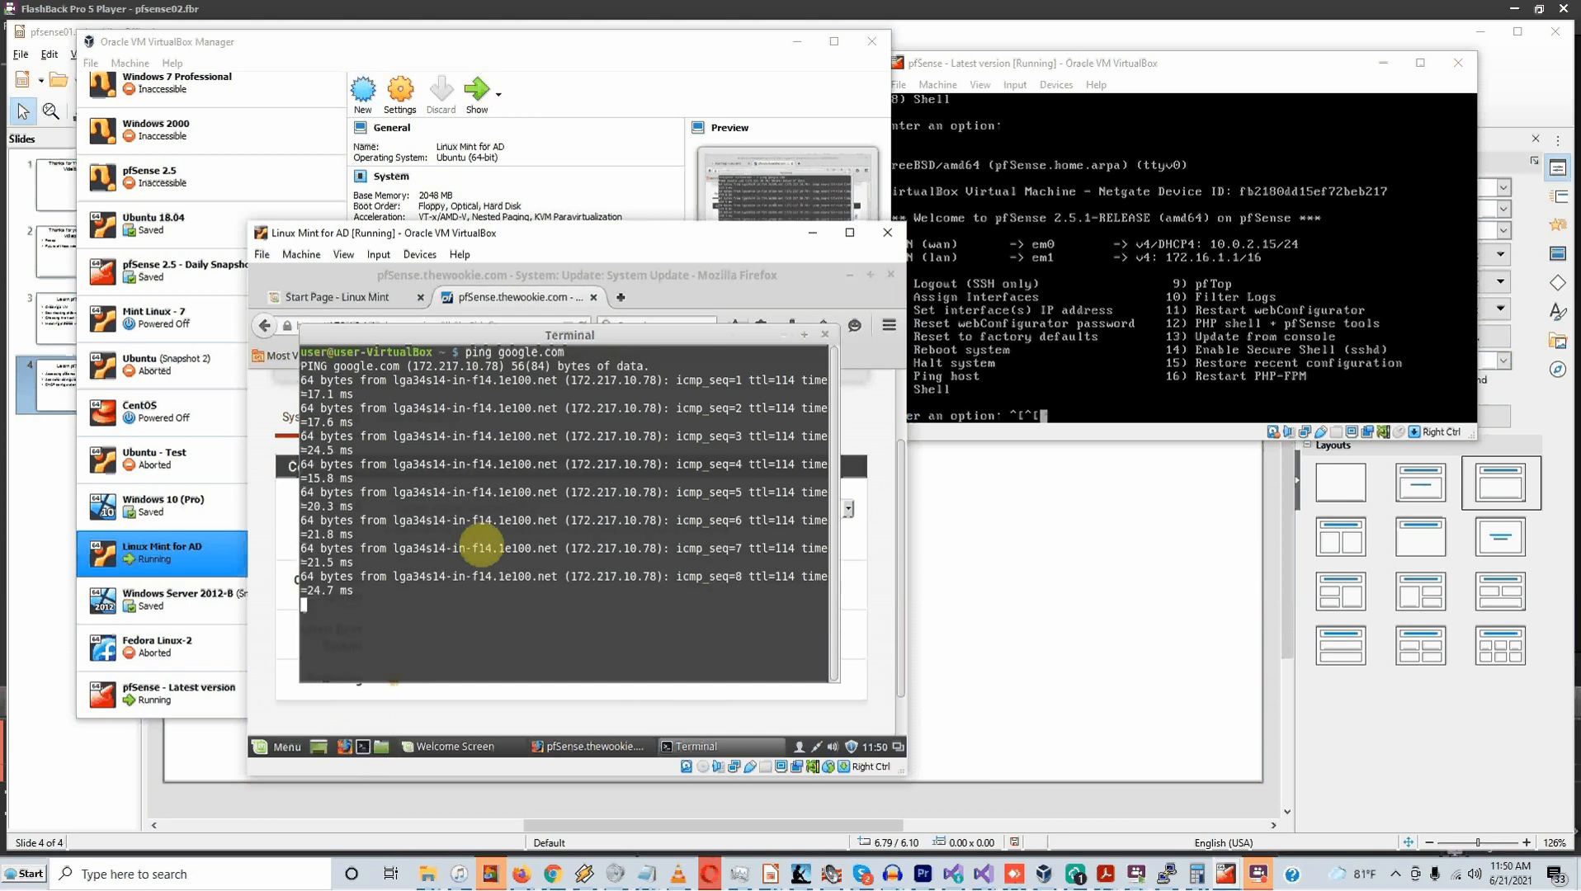
{"action": "key", "text": "ctrl+c"}
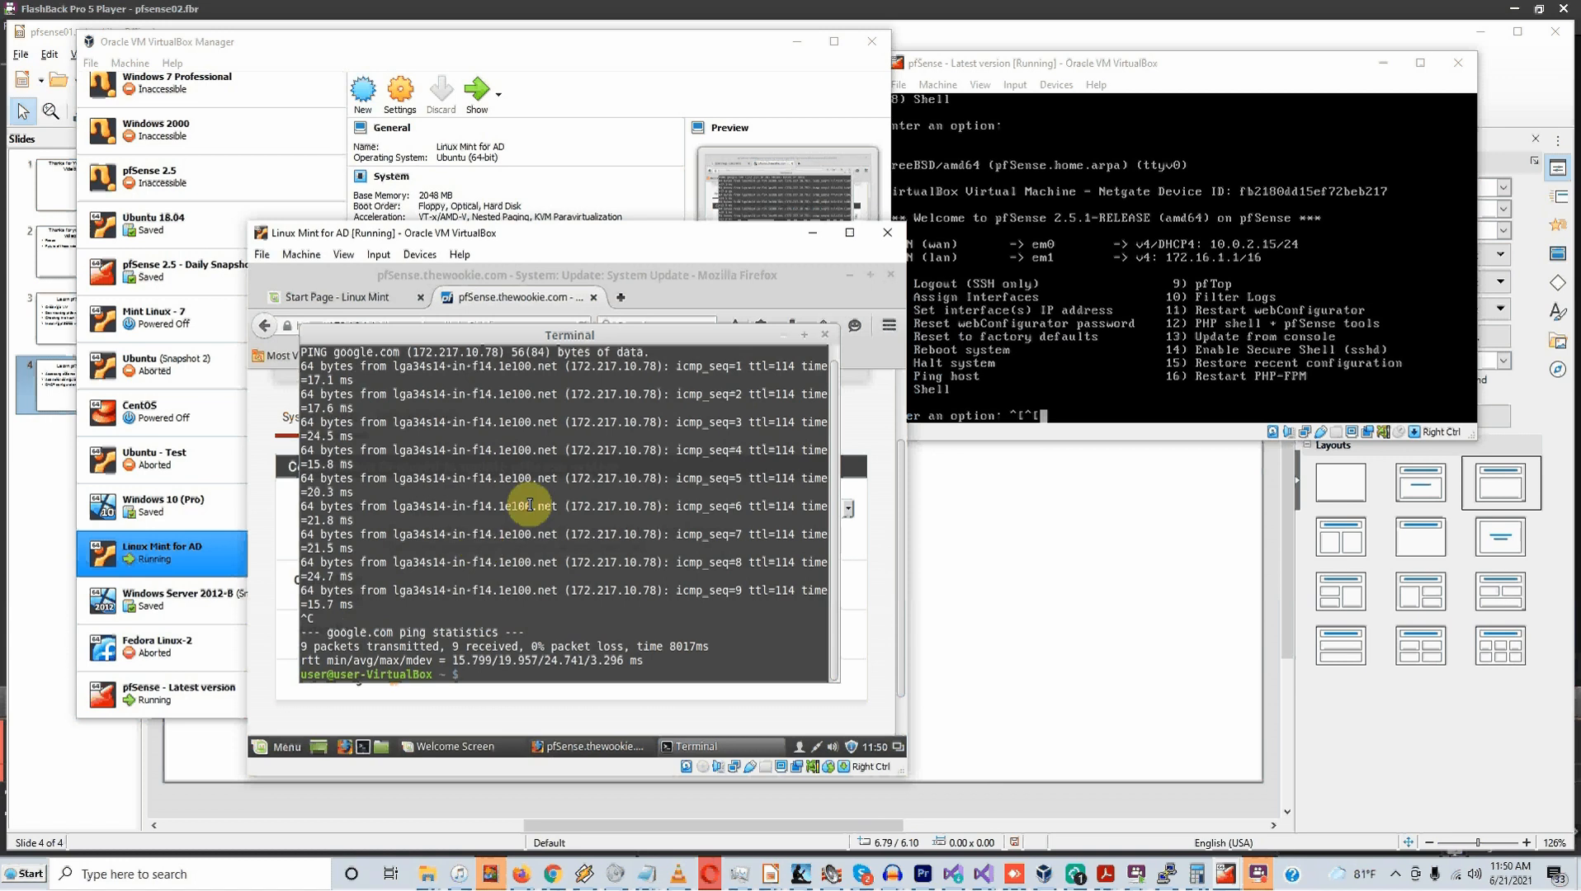
Turn on automatic DNS for the wired connection's IPv4 settings, apply, and reconnect it
{"action": "left_click", "coordinate": [818, 749]}
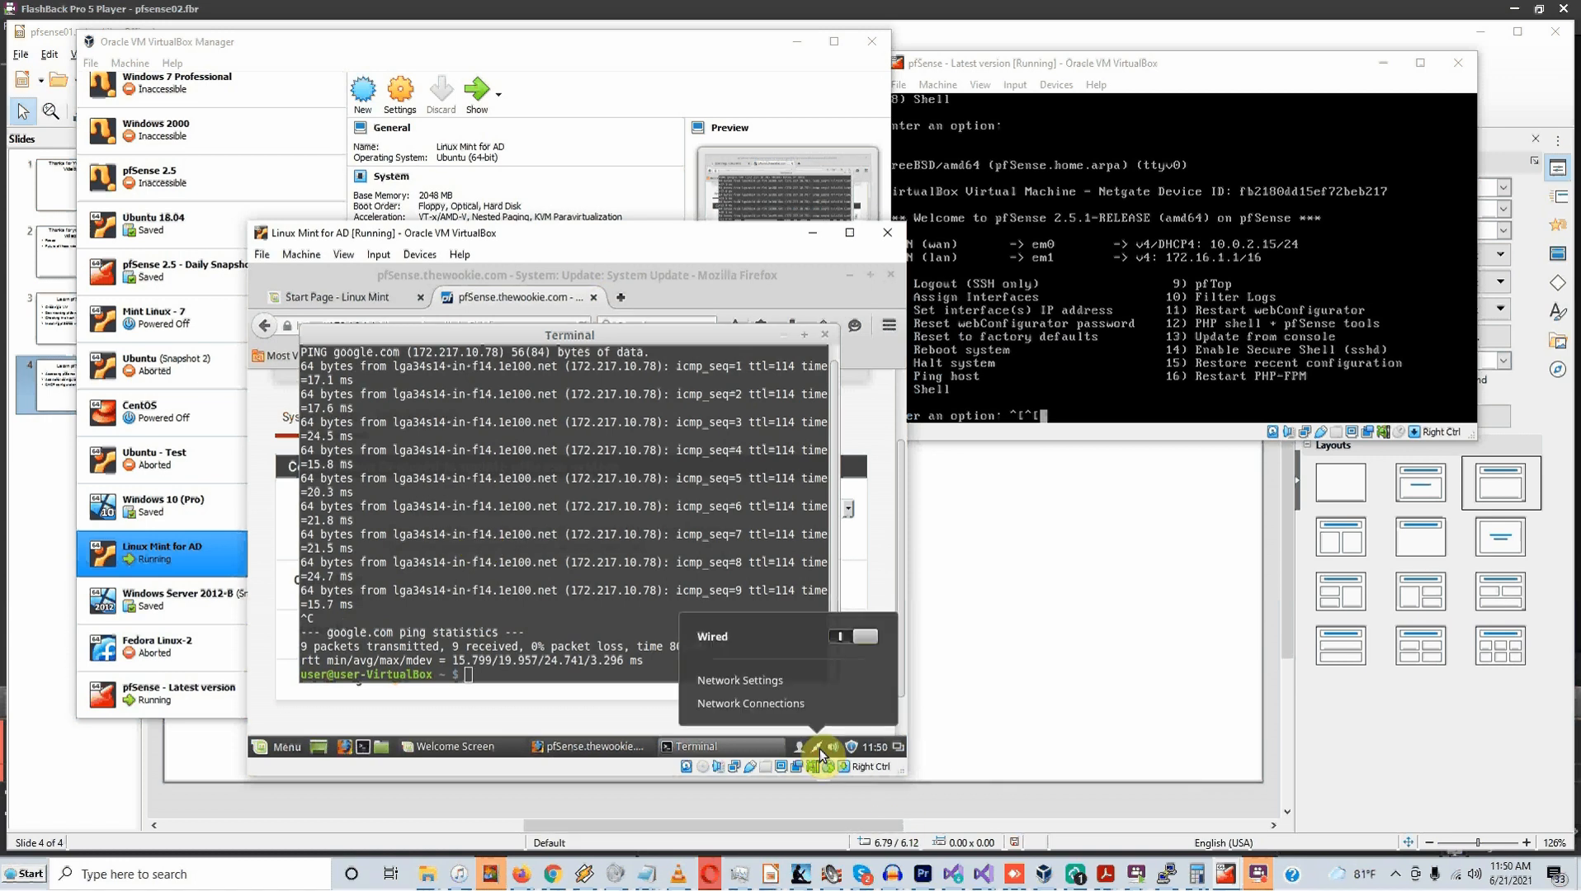
{"action": "left_click", "coordinate": [741, 685]}
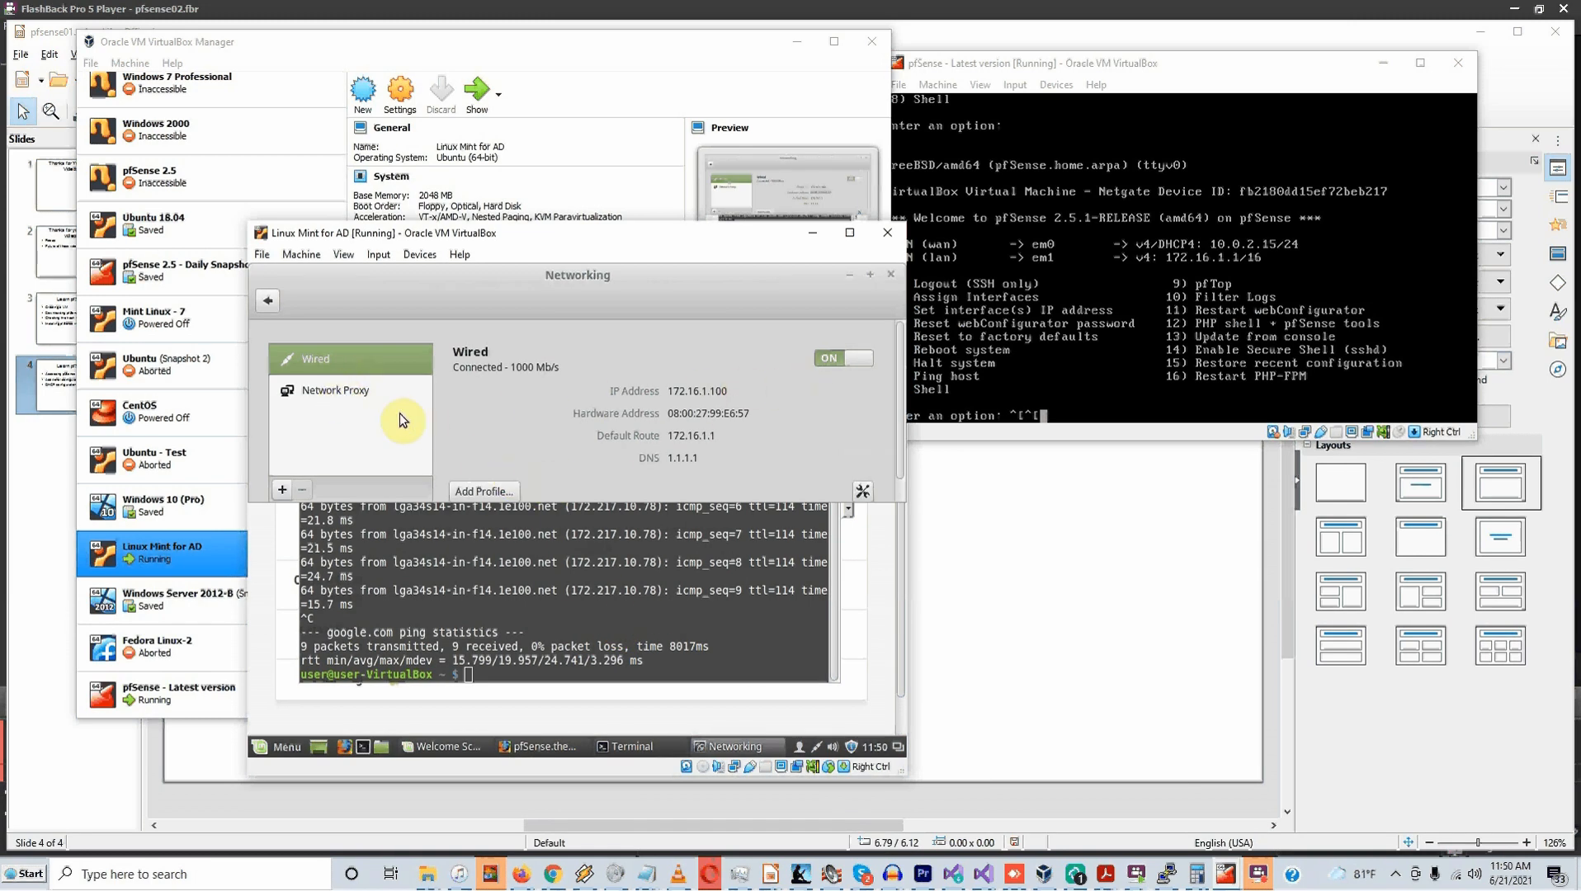
{"action": "left_click", "coordinate": [863, 492]}
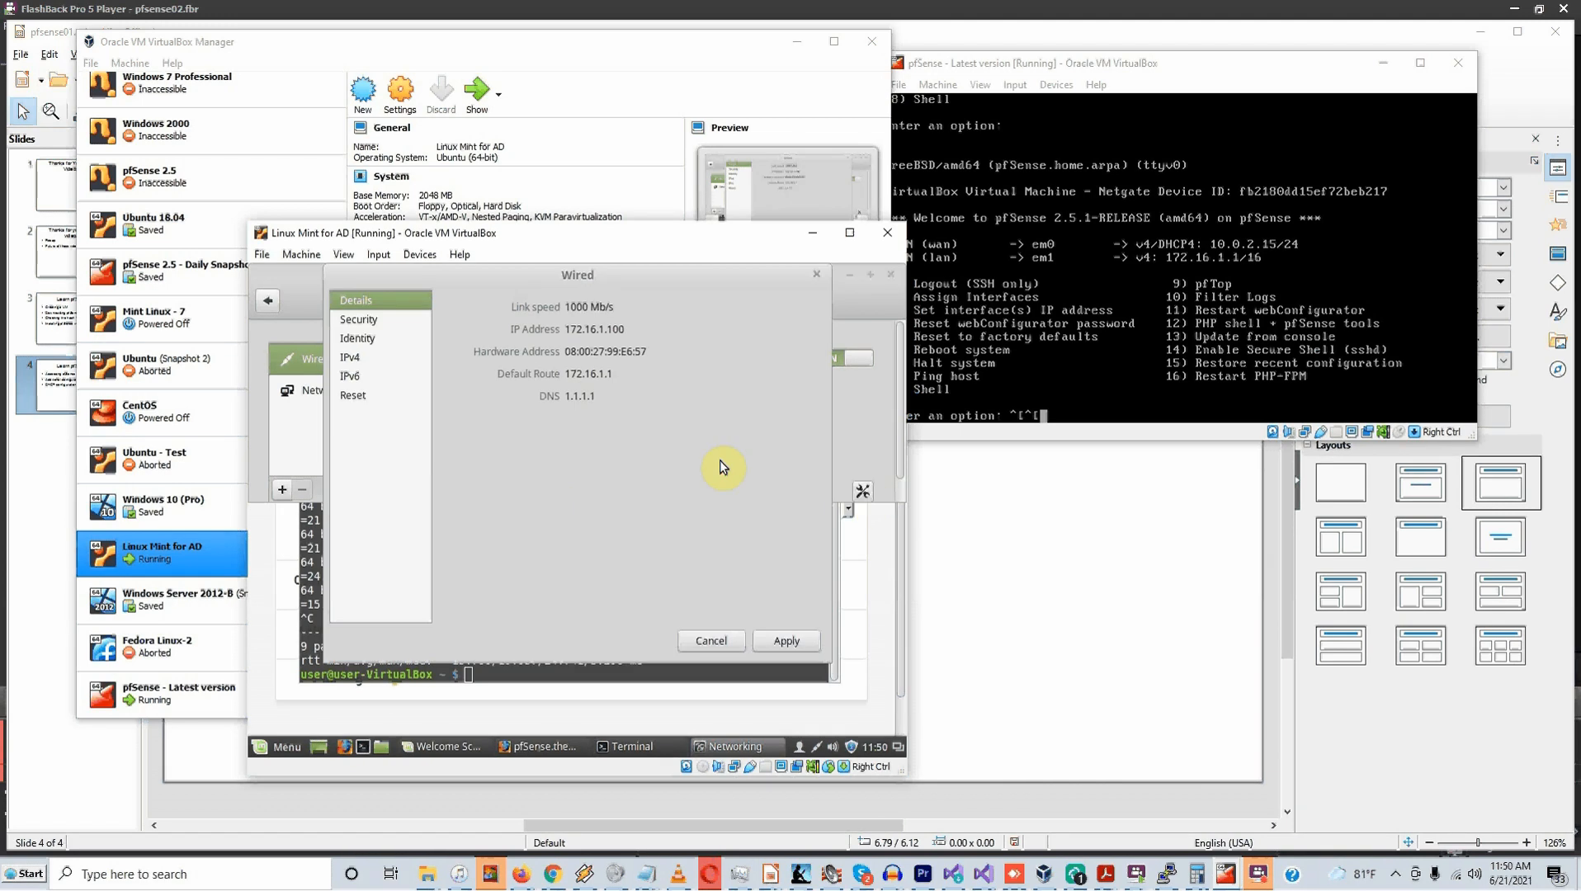
{"action": "left_click", "coordinate": [367, 339]}
{"action": "left_click", "coordinate": [364, 356]}
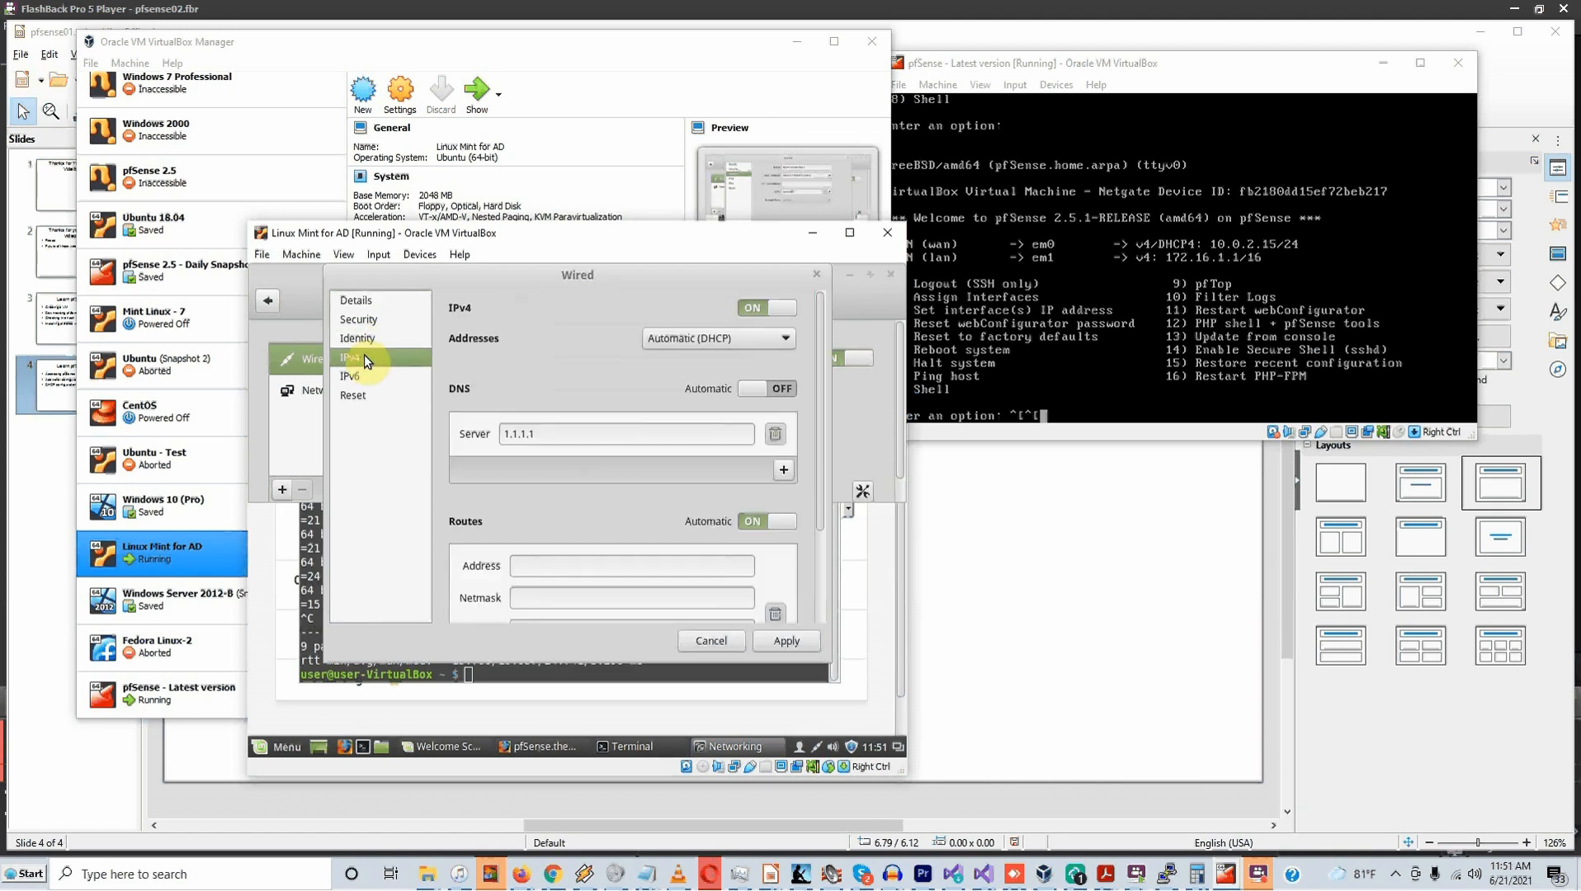
{"action": "left_click", "coordinate": [782, 390]}
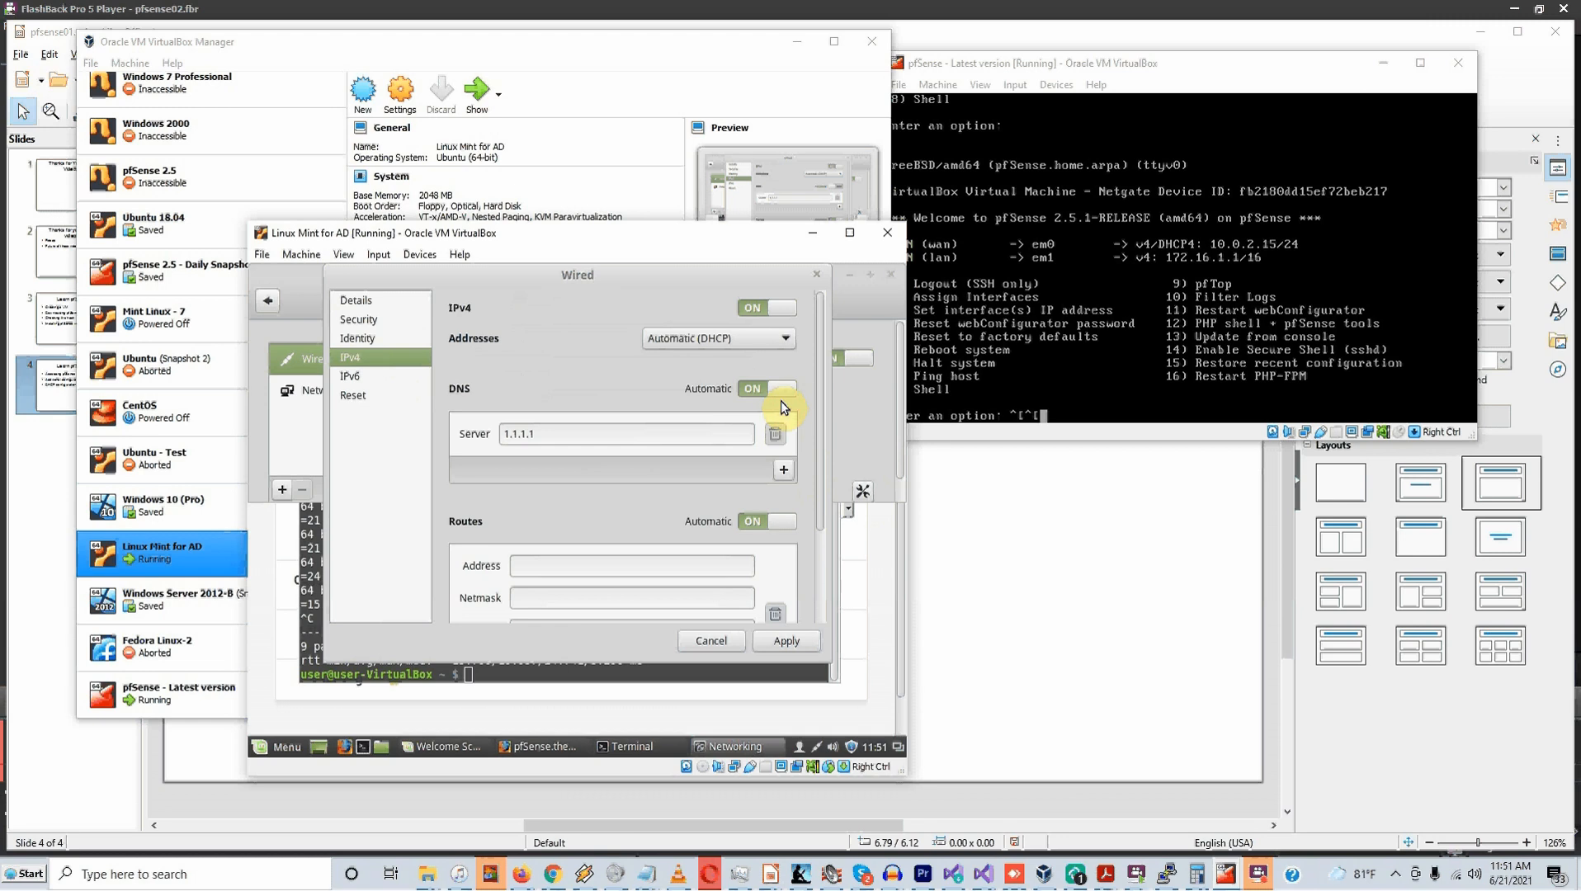
{"action": "left_click", "coordinate": [808, 654]}
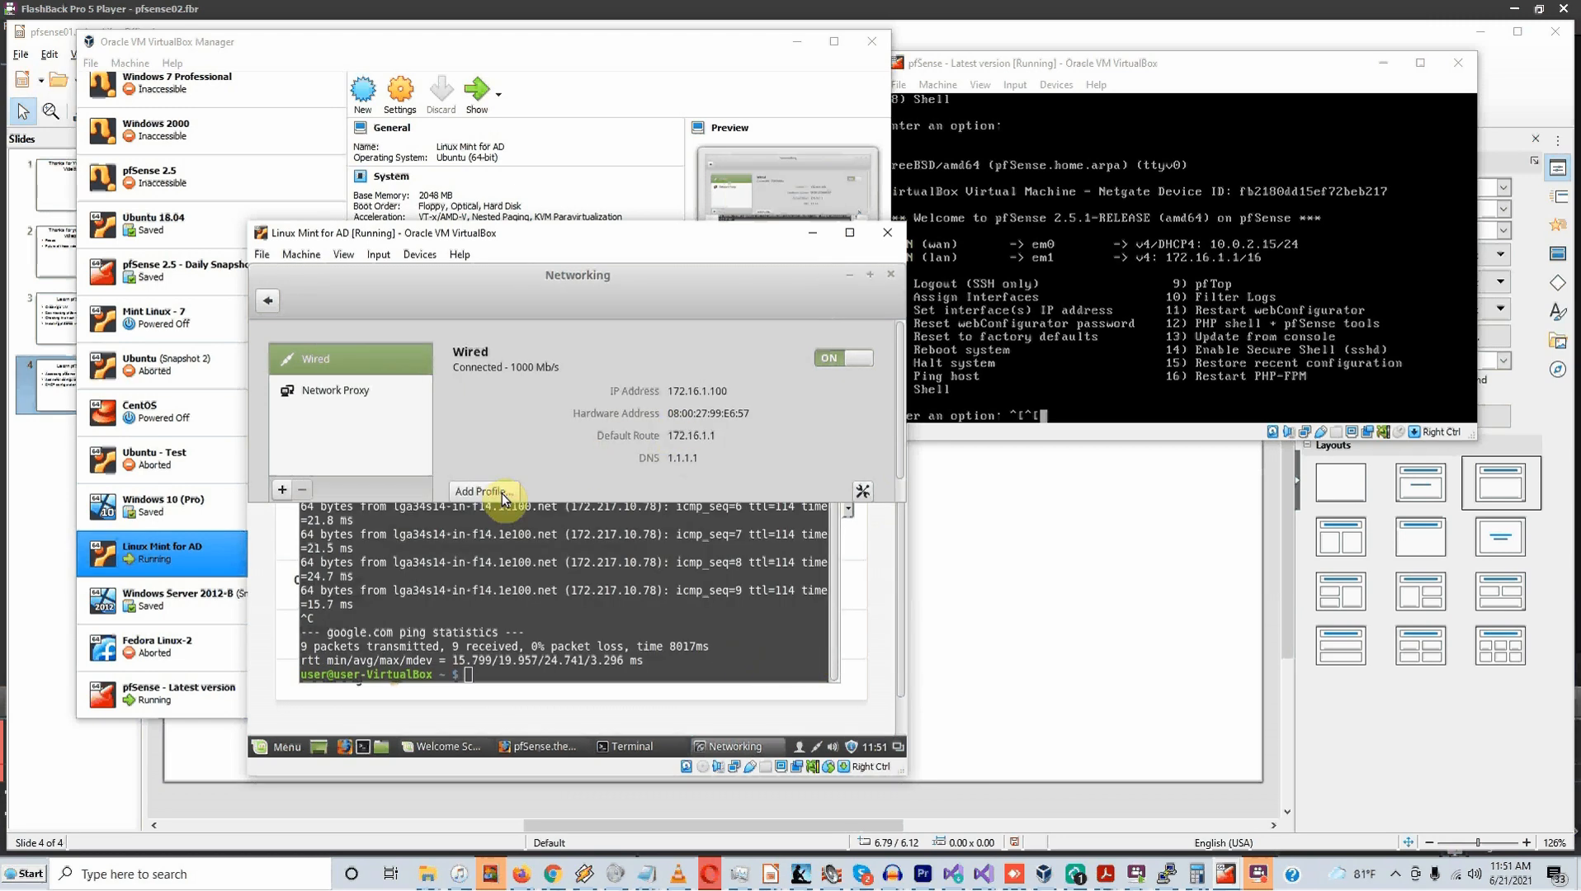
{"action": "left_click", "coordinate": [871, 364]}
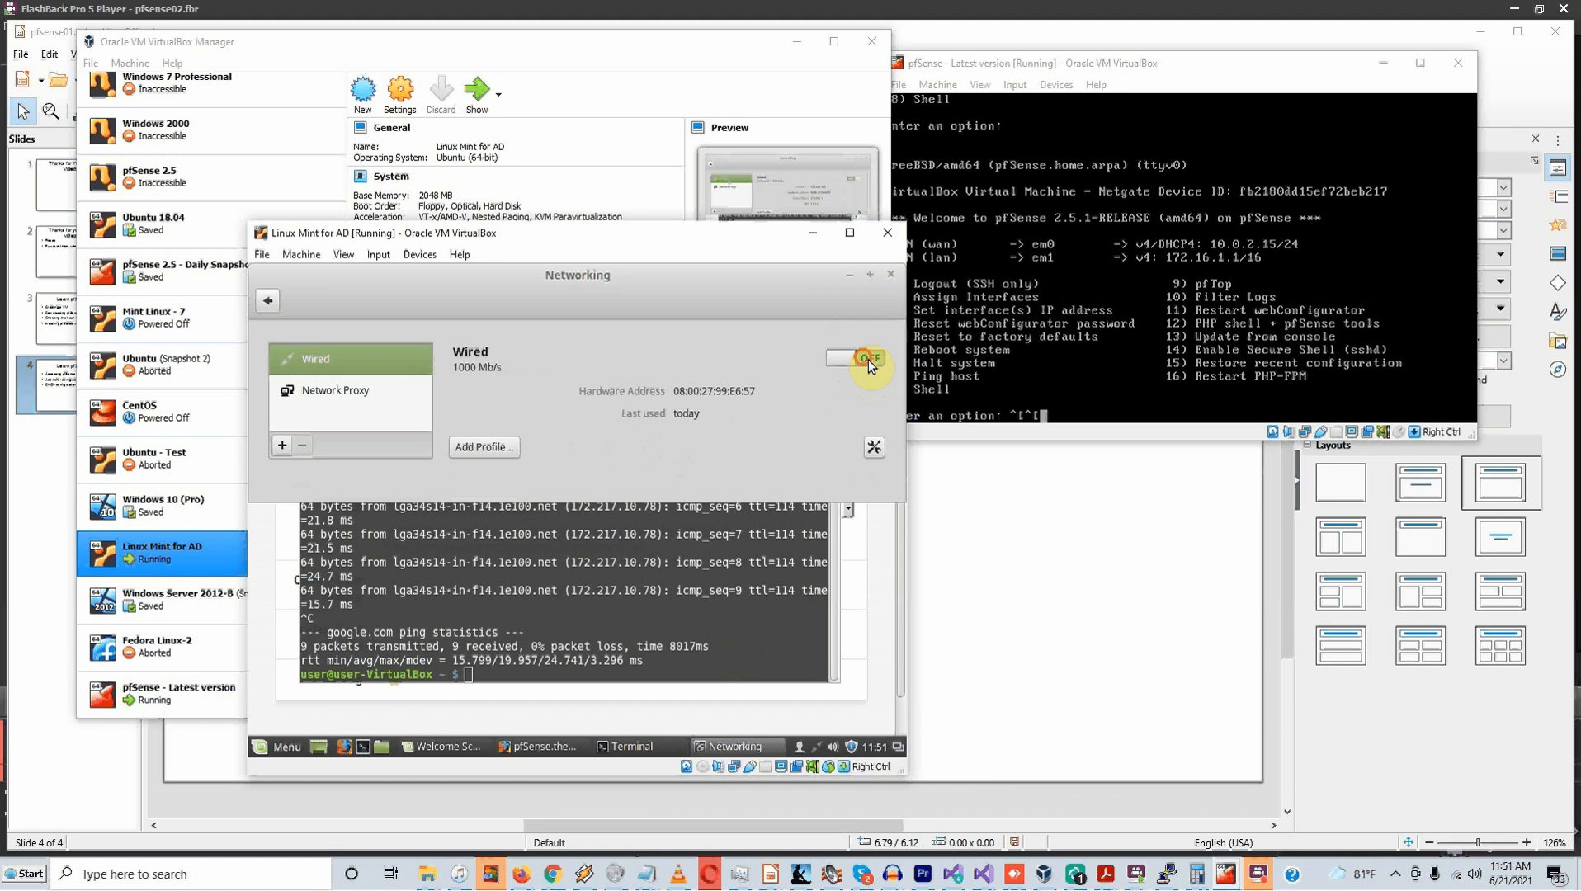
{"action": "left_click", "coordinate": [867, 361]}
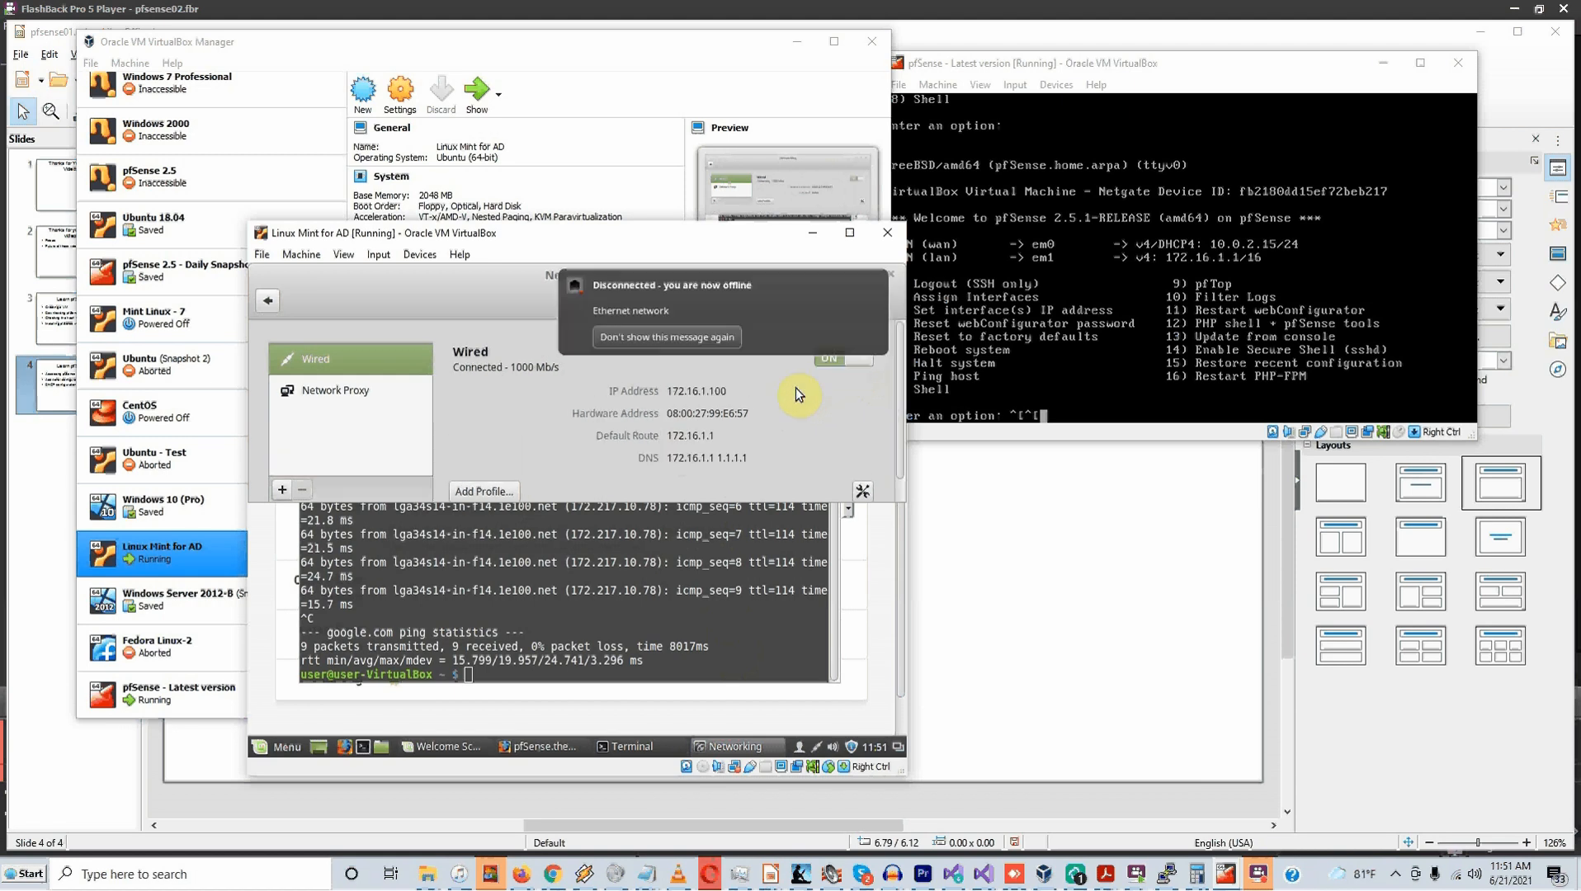
Rerun ping google.com, stop it after 6 of 6 replies, and minimize the terminal
{"action": "left_click", "coordinate": [681, 632]}
{"action": "key", "text": "Up"}
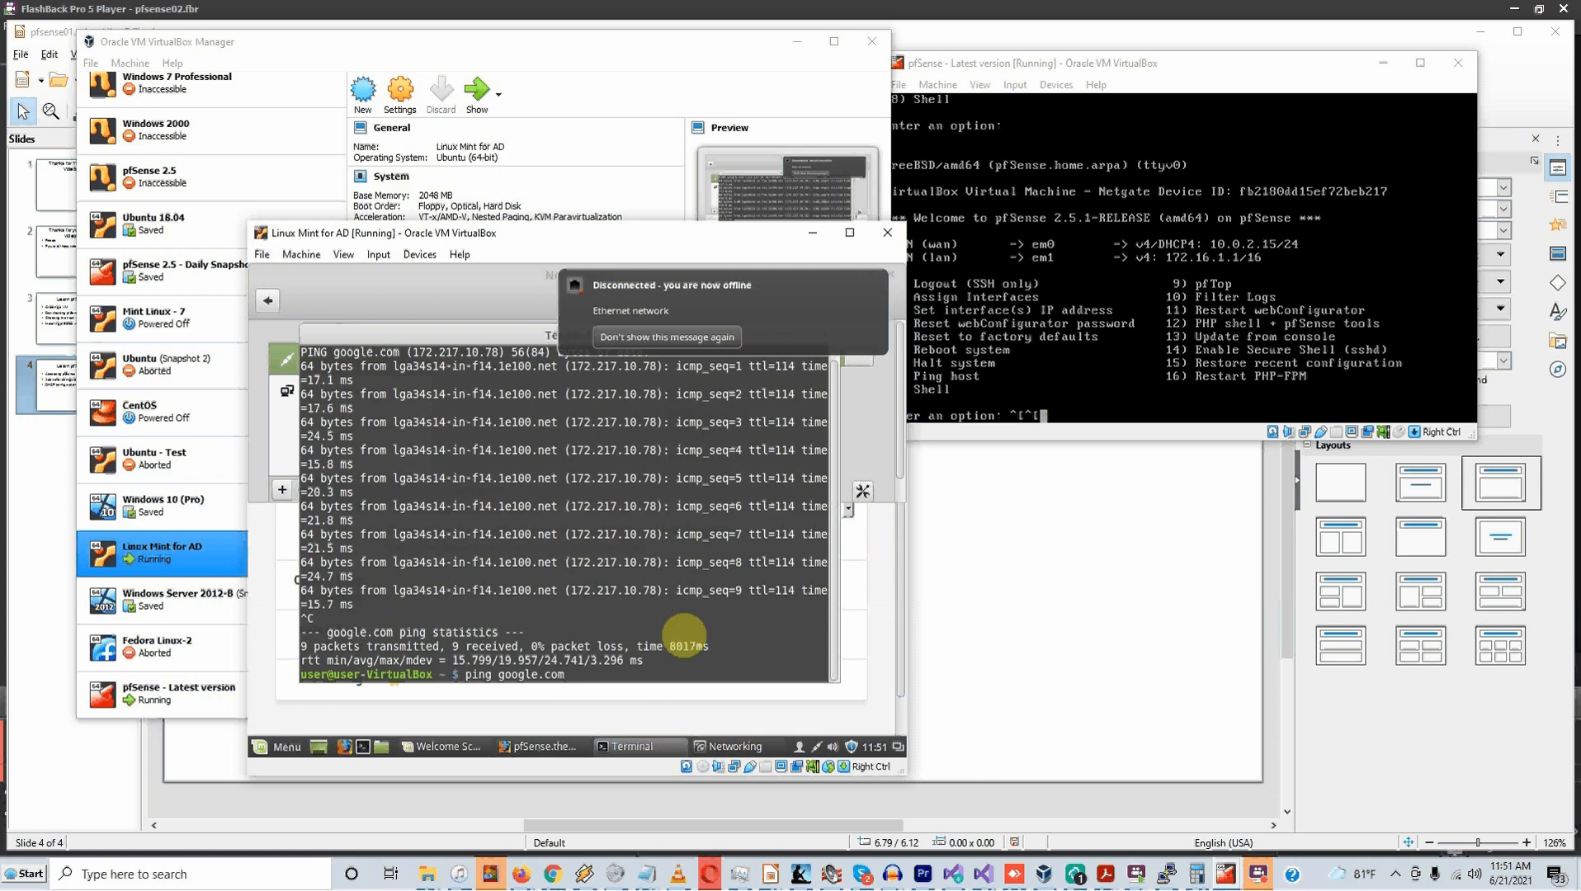
{"action": "key", "text": "Return"}
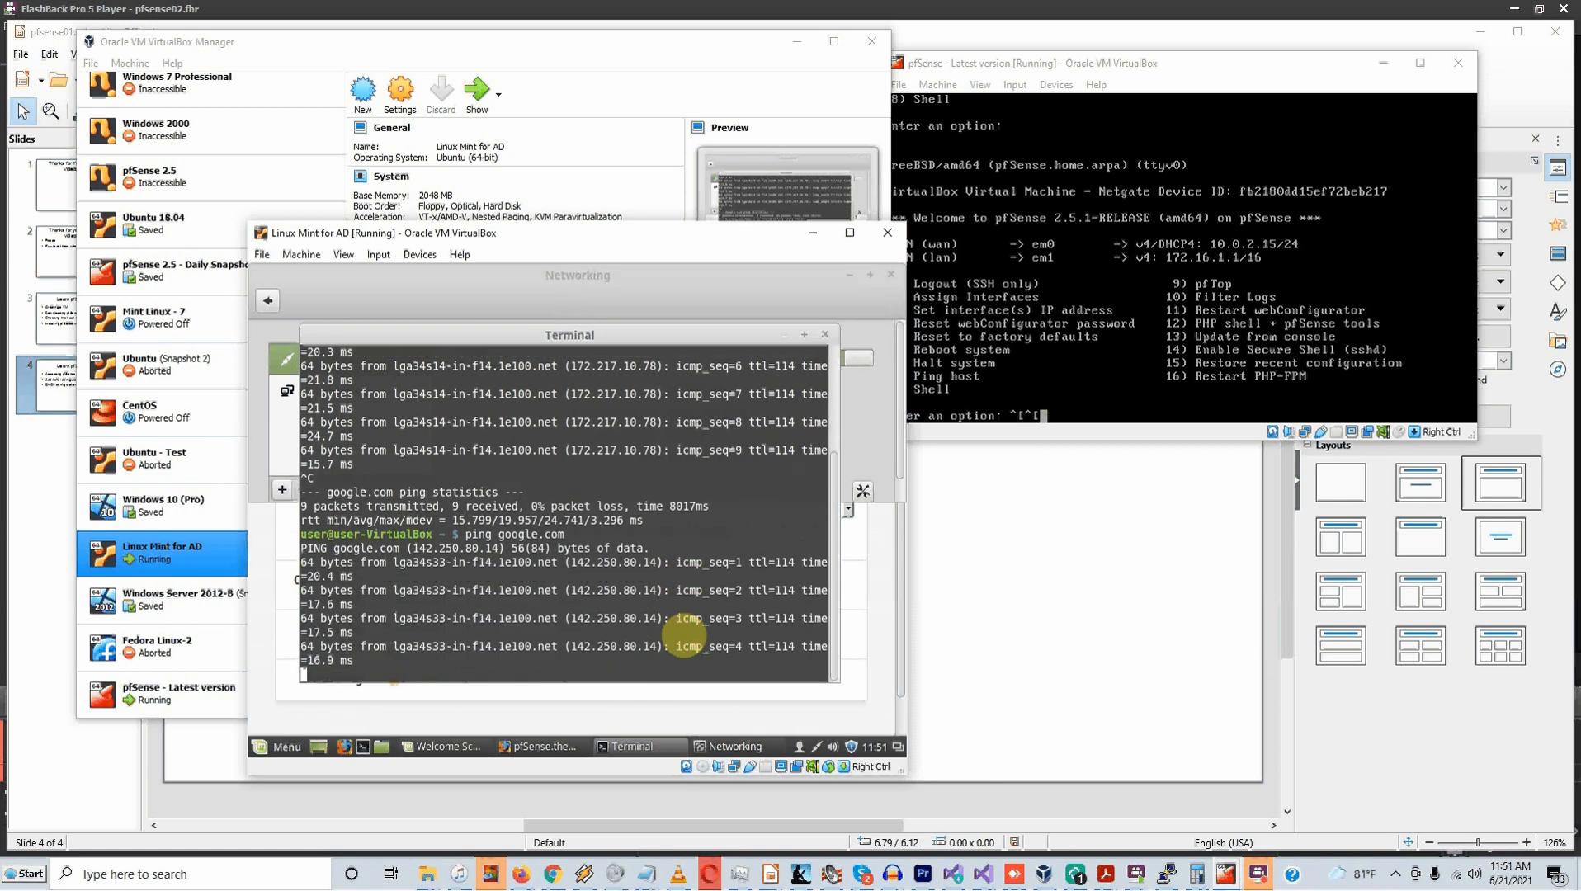
{"action": "key", "text": "ctrl+c"}
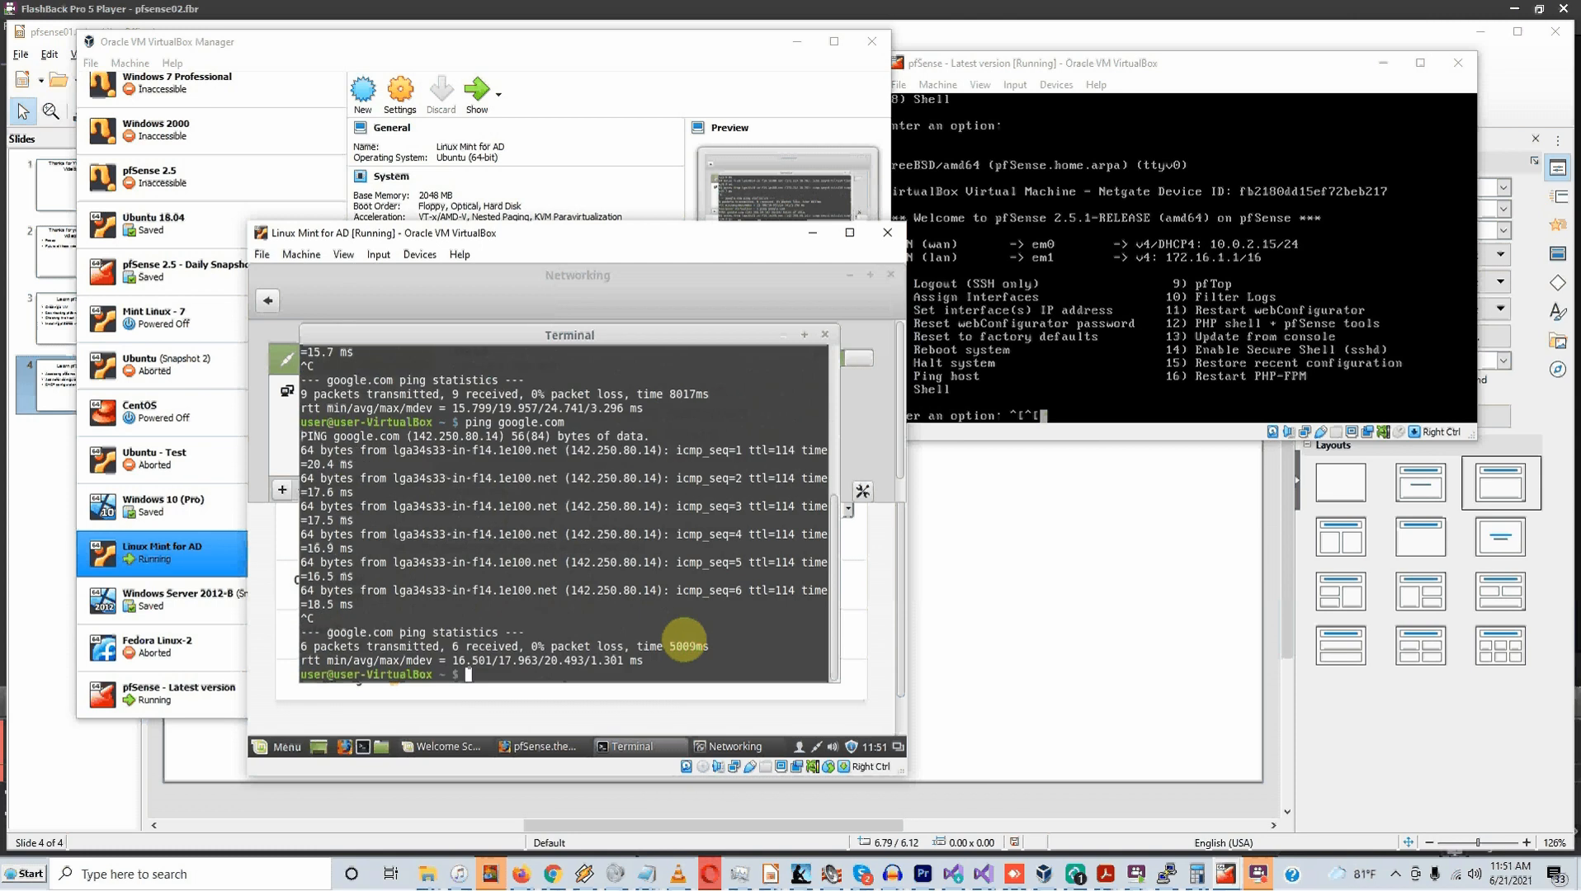
{"action": "left_click", "coordinate": [784, 335]}
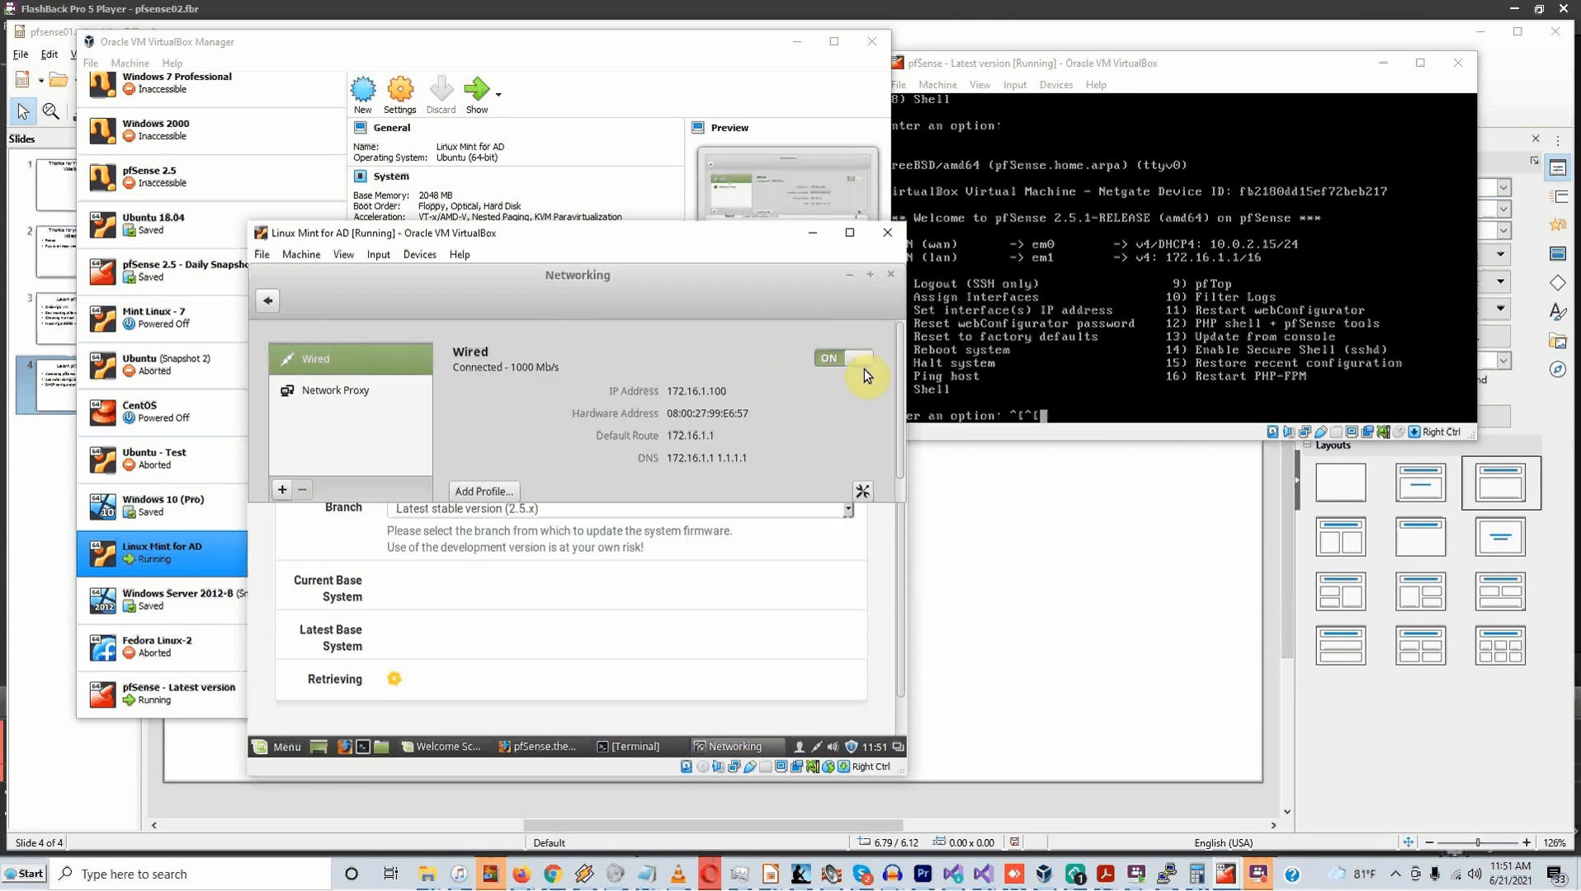
Bring the Firefox window with the pfSense System Update page forward and open the navigation menu
{"action": "left_click", "coordinate": [739, 549]}
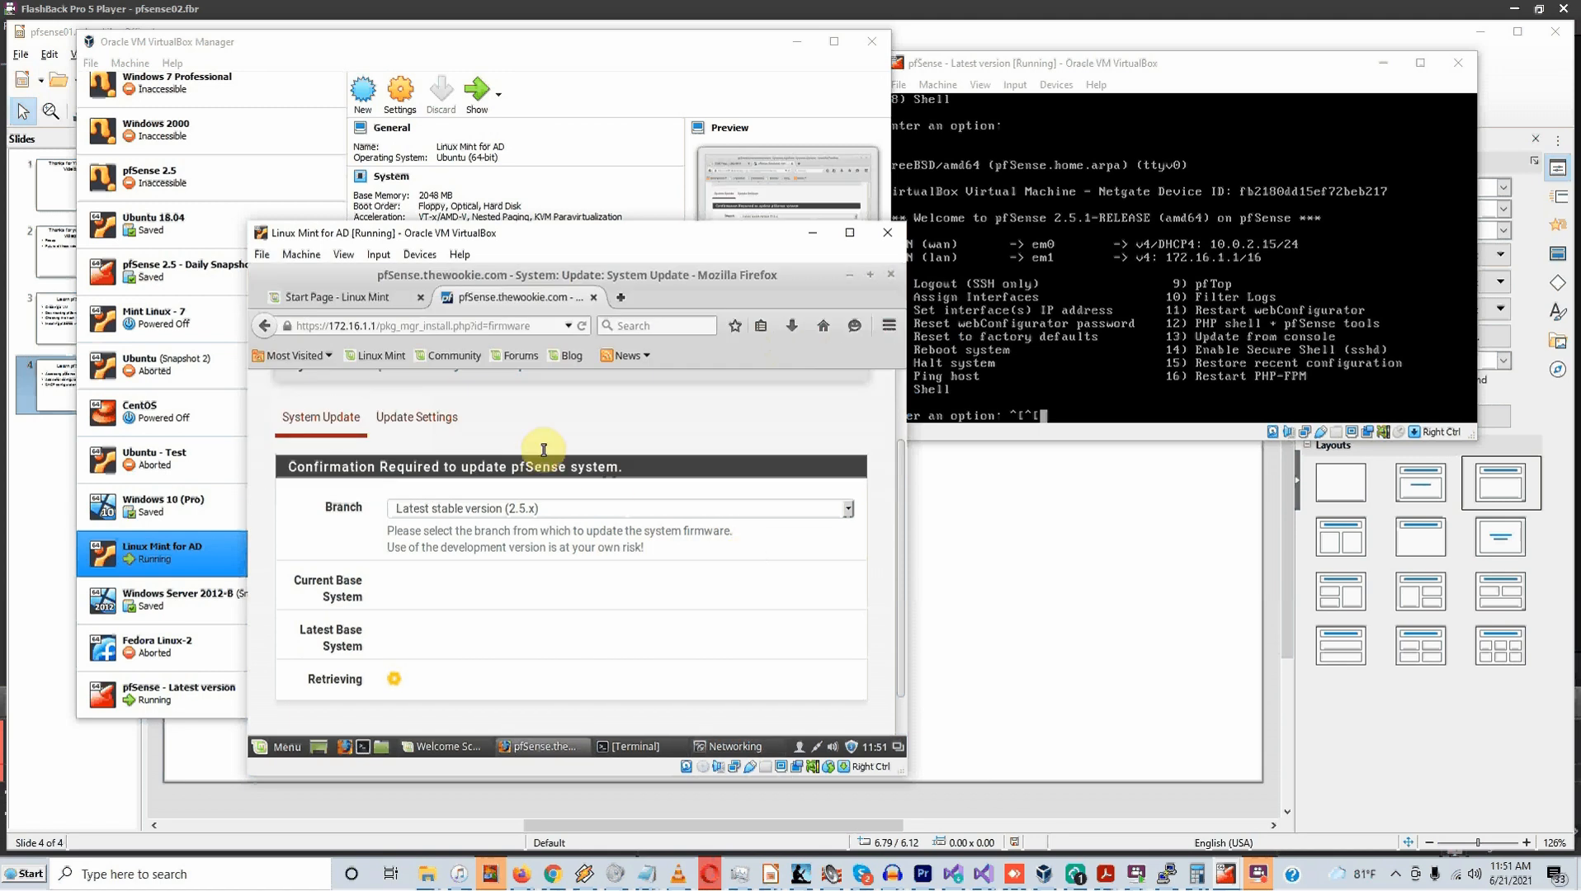
{"action": "scroll", "coordinate": [540, 425], "scroll_direction": "up", "scroll_amount": 2}
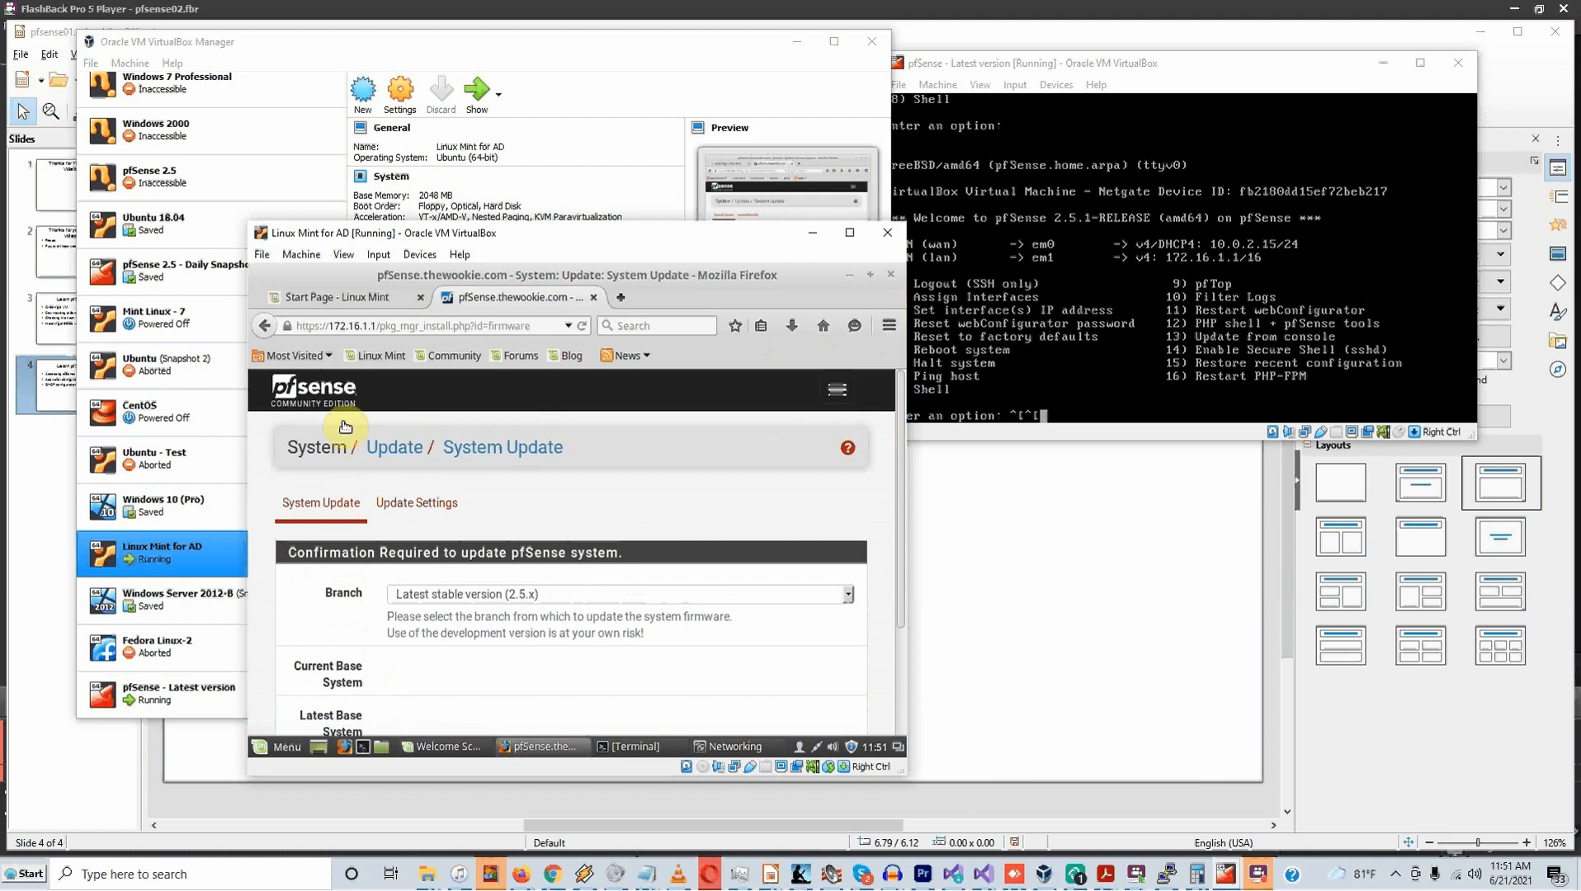
{"action": "scroll", "coordinate": [353, 419], "scroll_direction": "down", "scroll_amount": 2}
{"action": "scroll", "coordinate": [404, 427], "scroll_direction": "up", "scroll_amount": 2}
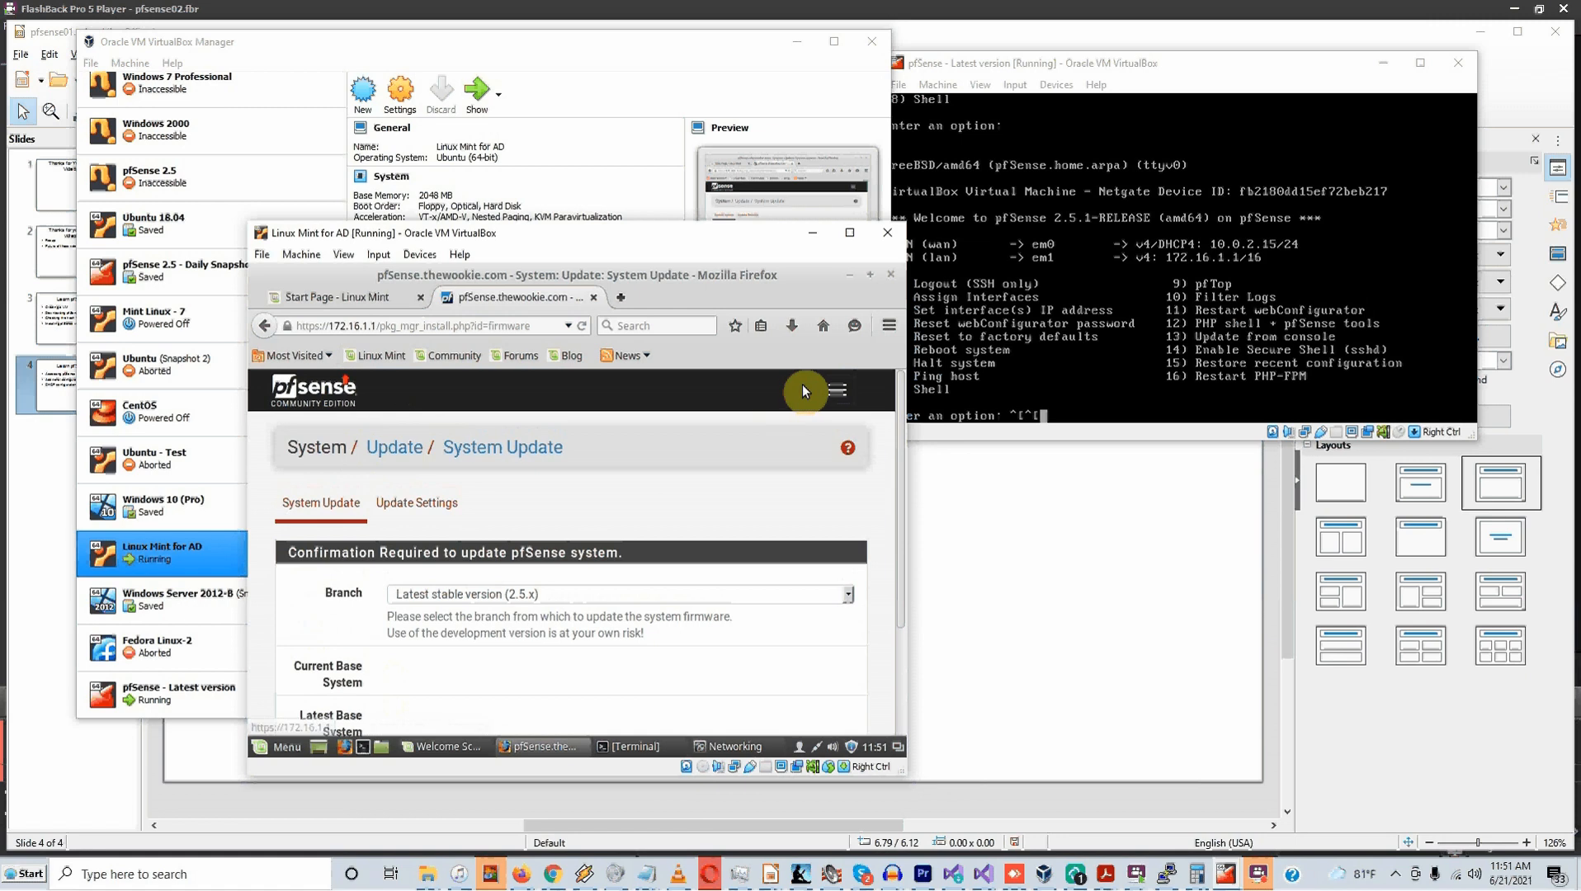
{"action": "left_click", "coordinate": [839, 392]}
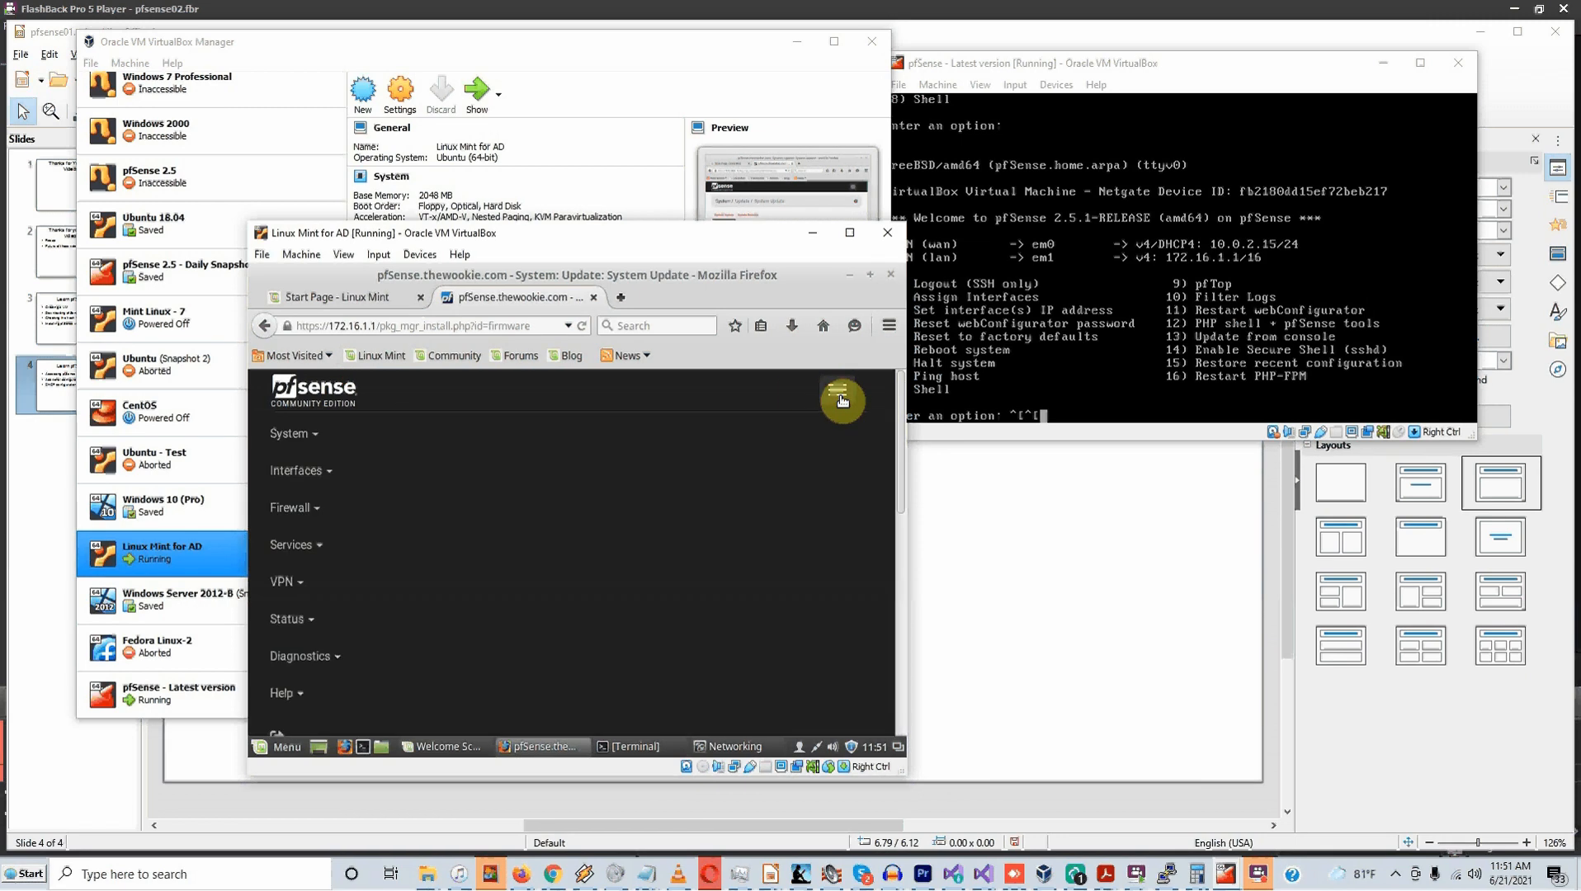
Return to the pfSense Dashboard via the logo and accept the copyright and export-compliance notice
{"action": "left_click", "coordinate": [326, 432]}
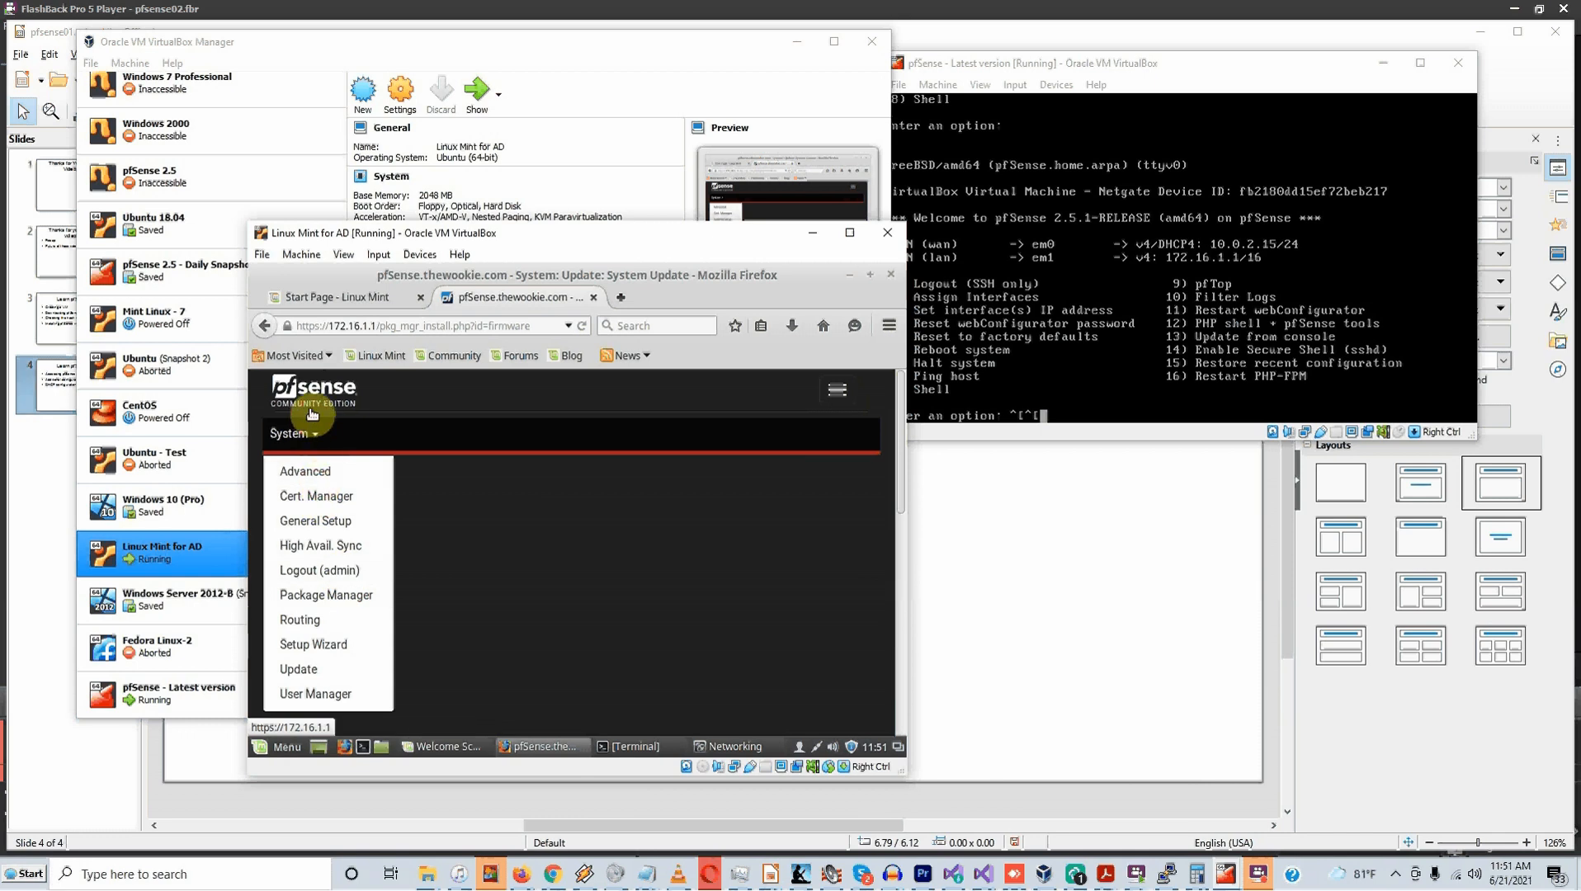
{"action": "left_click", "coordinate": [331, 395]}
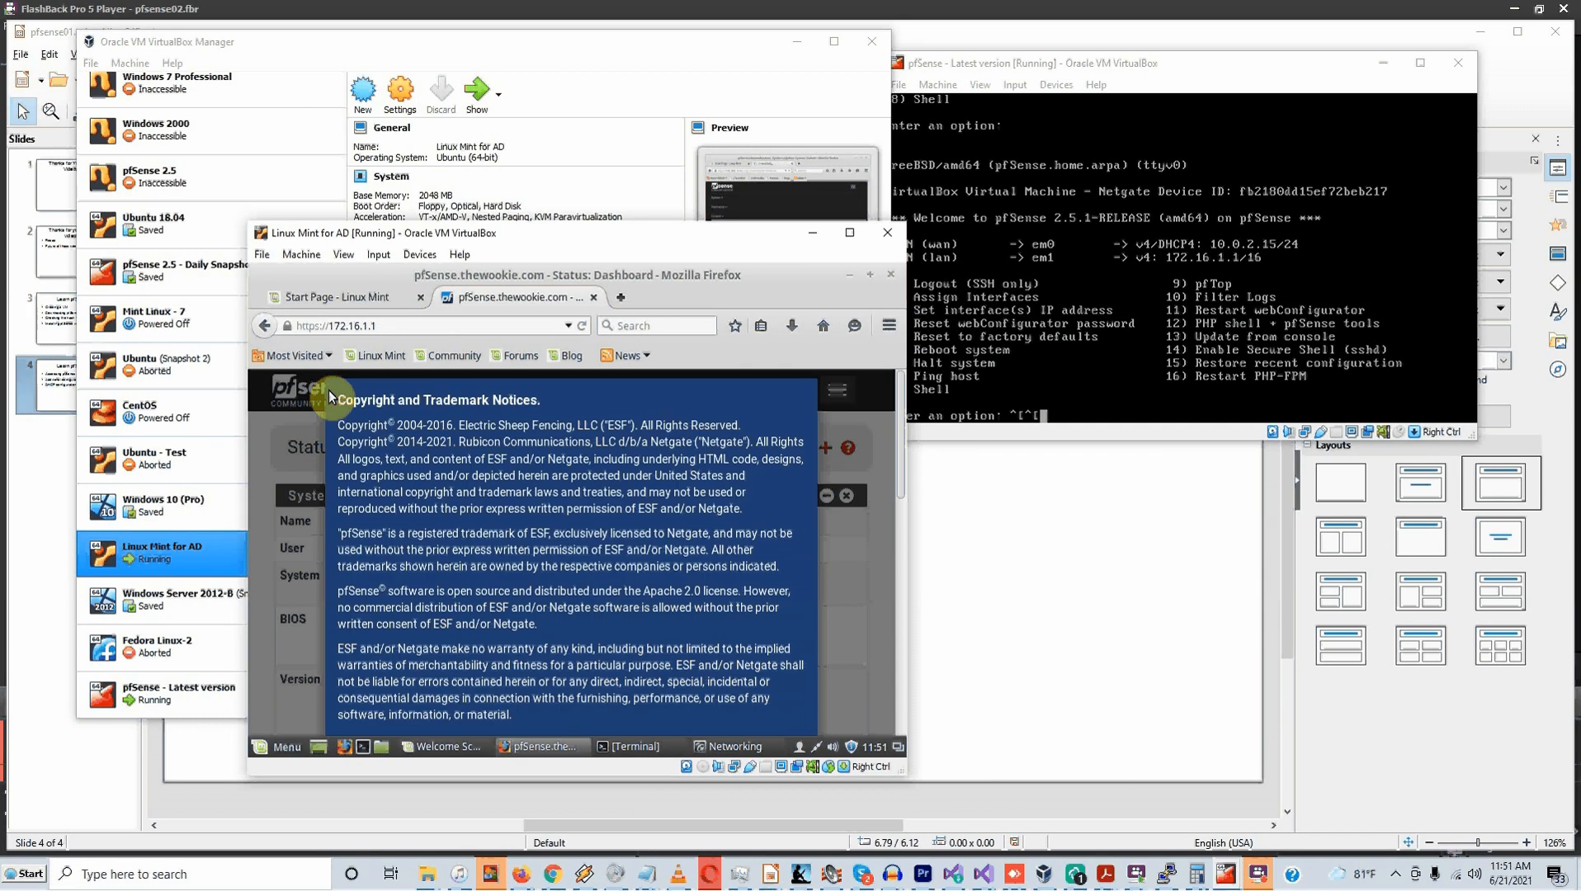
{"action": "scroll", "coordinate": [742, 633], "scroll_direction": "down", "scroll_amount": 10}
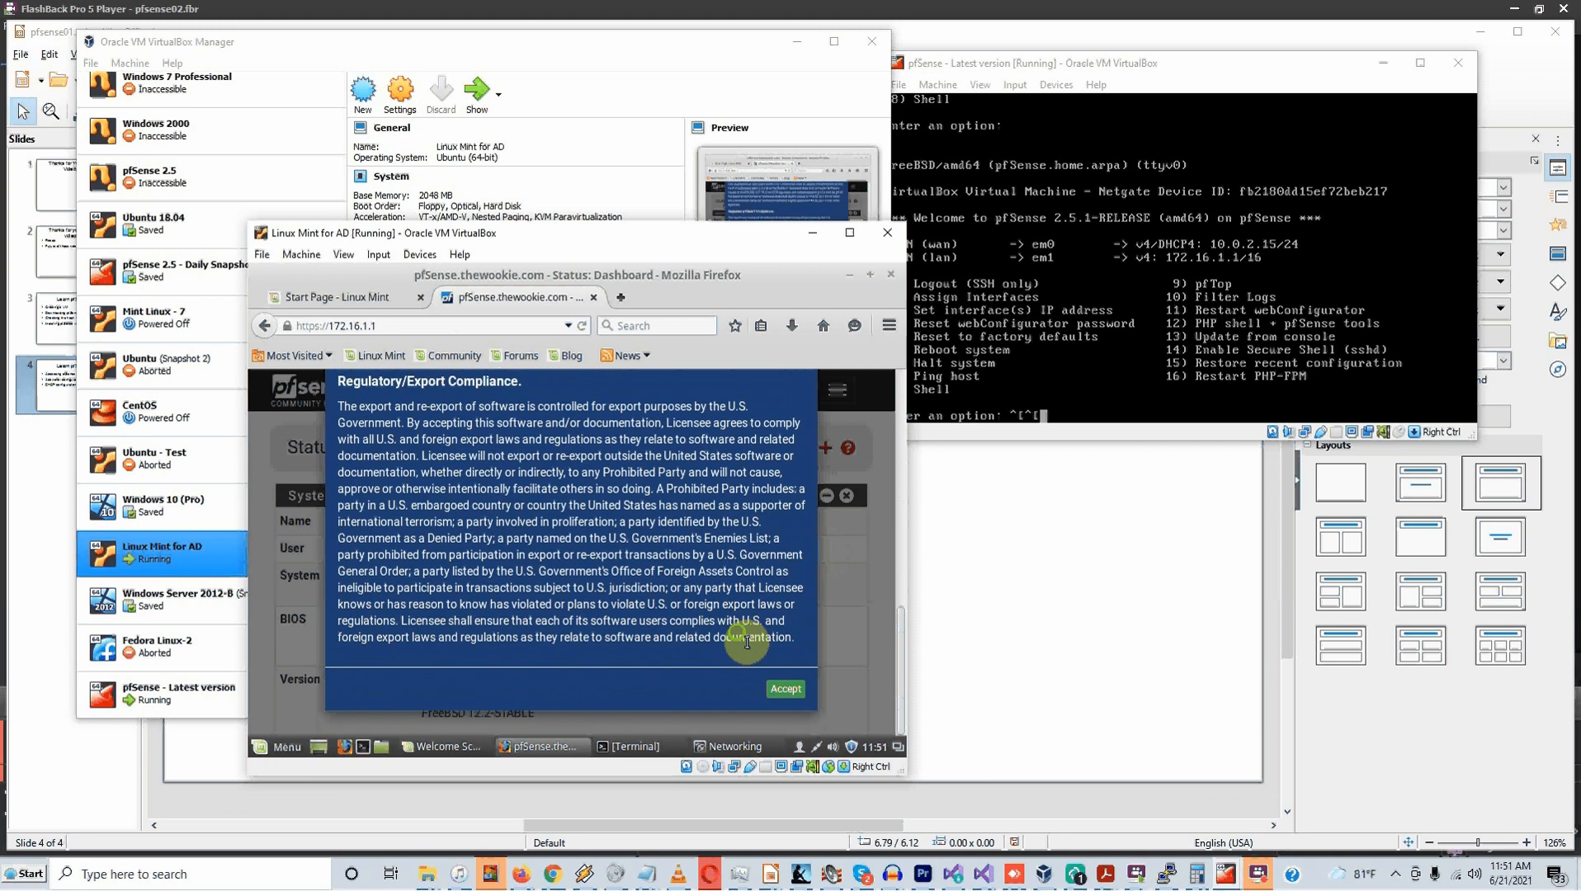
{"action": "left_click", "coordinate": [800, 690]}
Dismiss the thank-you survey and widen the Linux Mint virtual machine window
{"action": "left_click", "coordinate": [794, 561]}
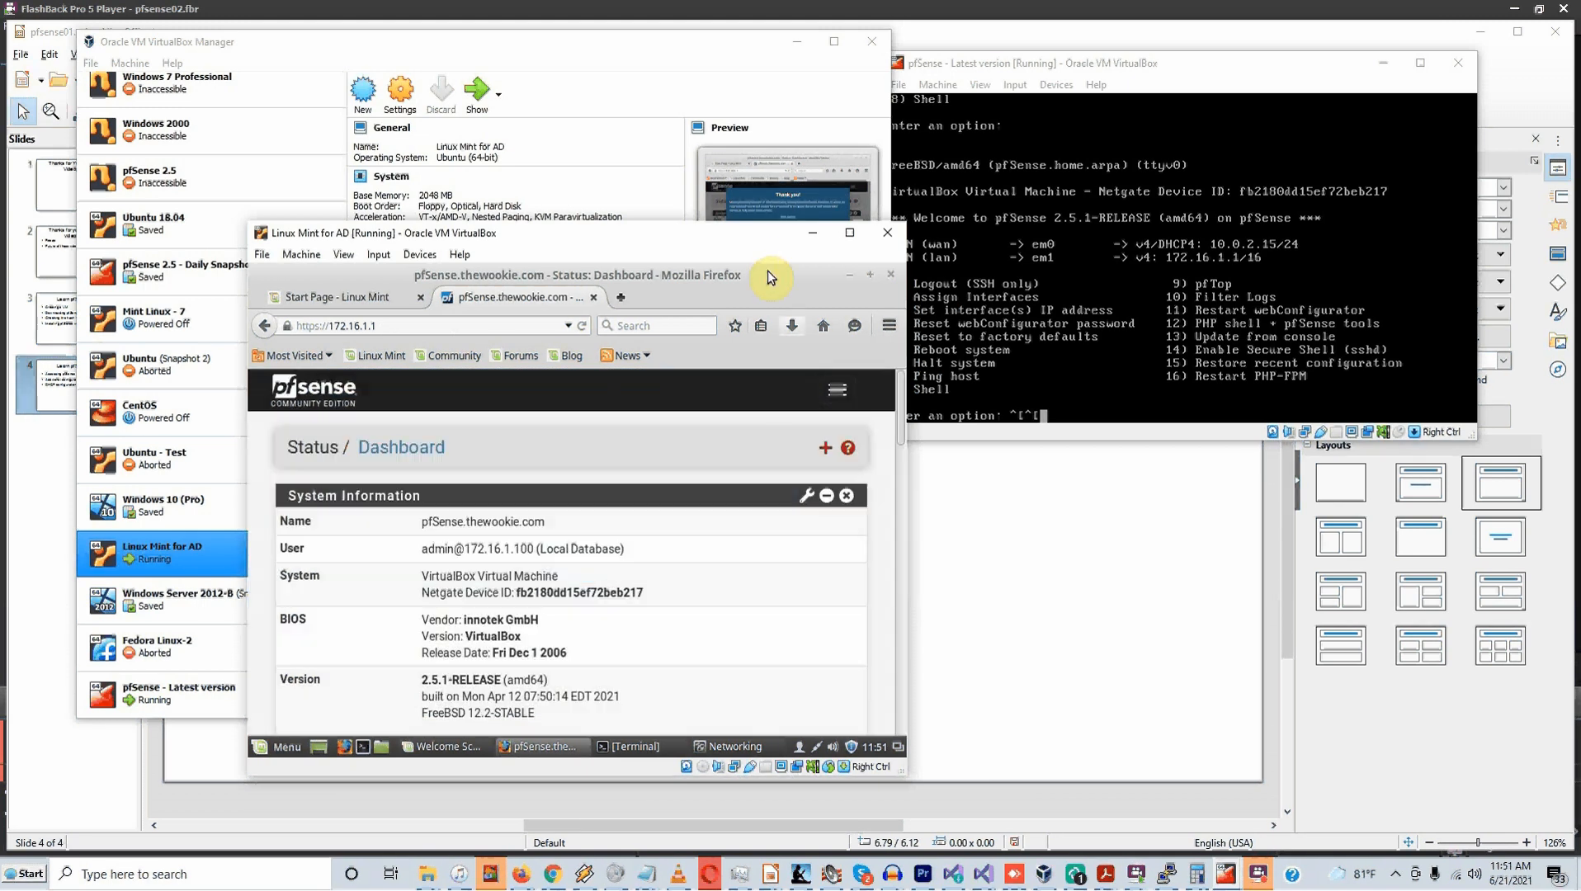
{"action": "left_click_drag", "start_coordinate": [907, 452], "coordinate": [1252, 416]}
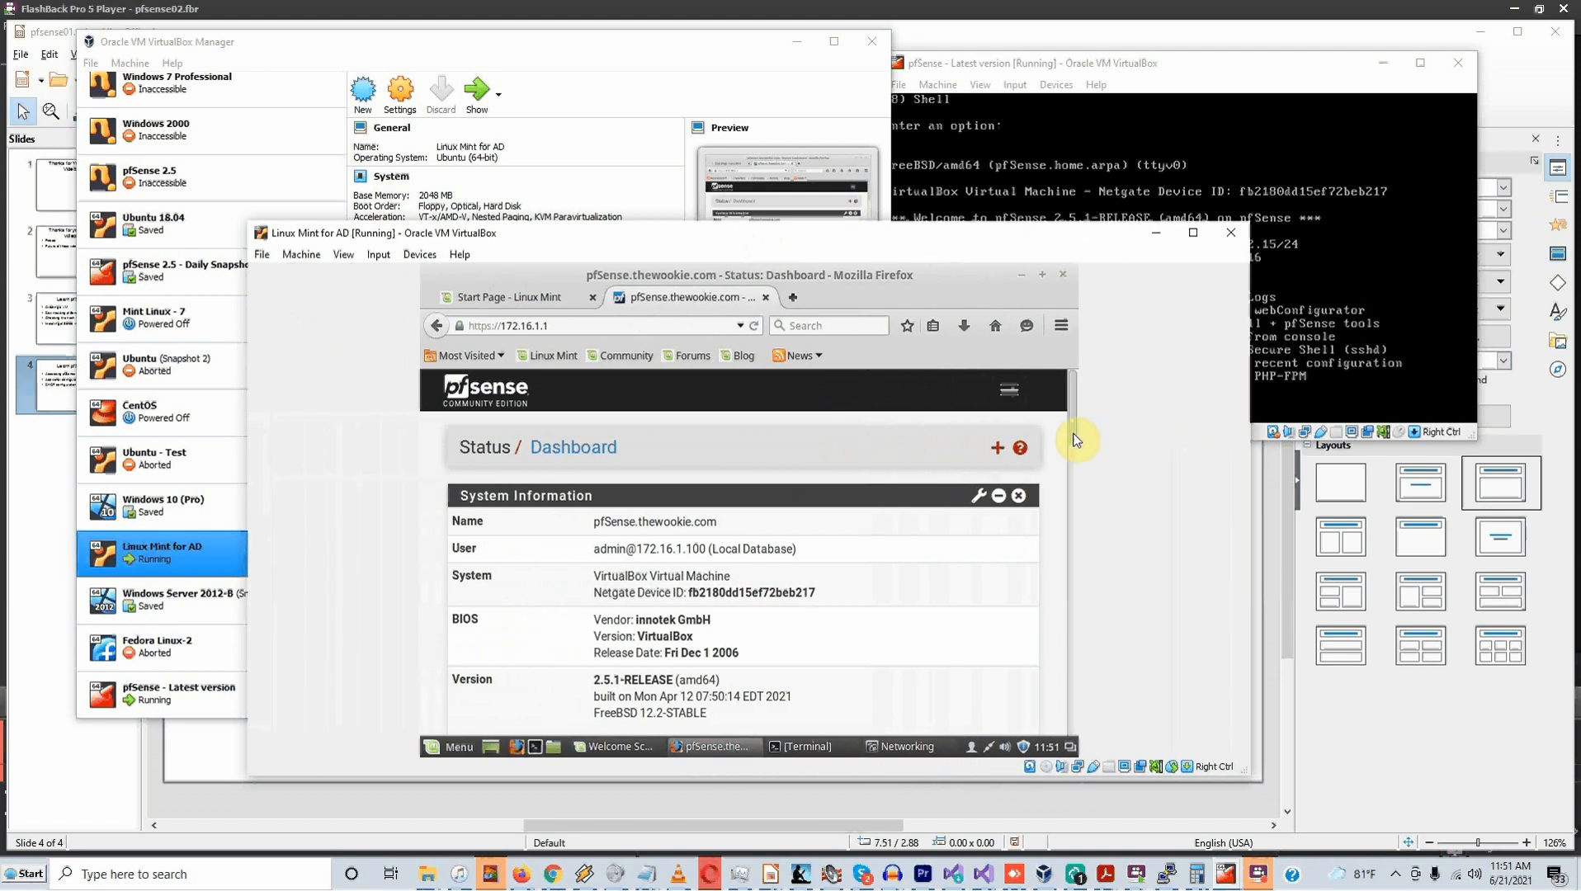
{"action": "left_click_drag", "start_coordinate": [1077, 416], "coordinate": [1059, 723]}
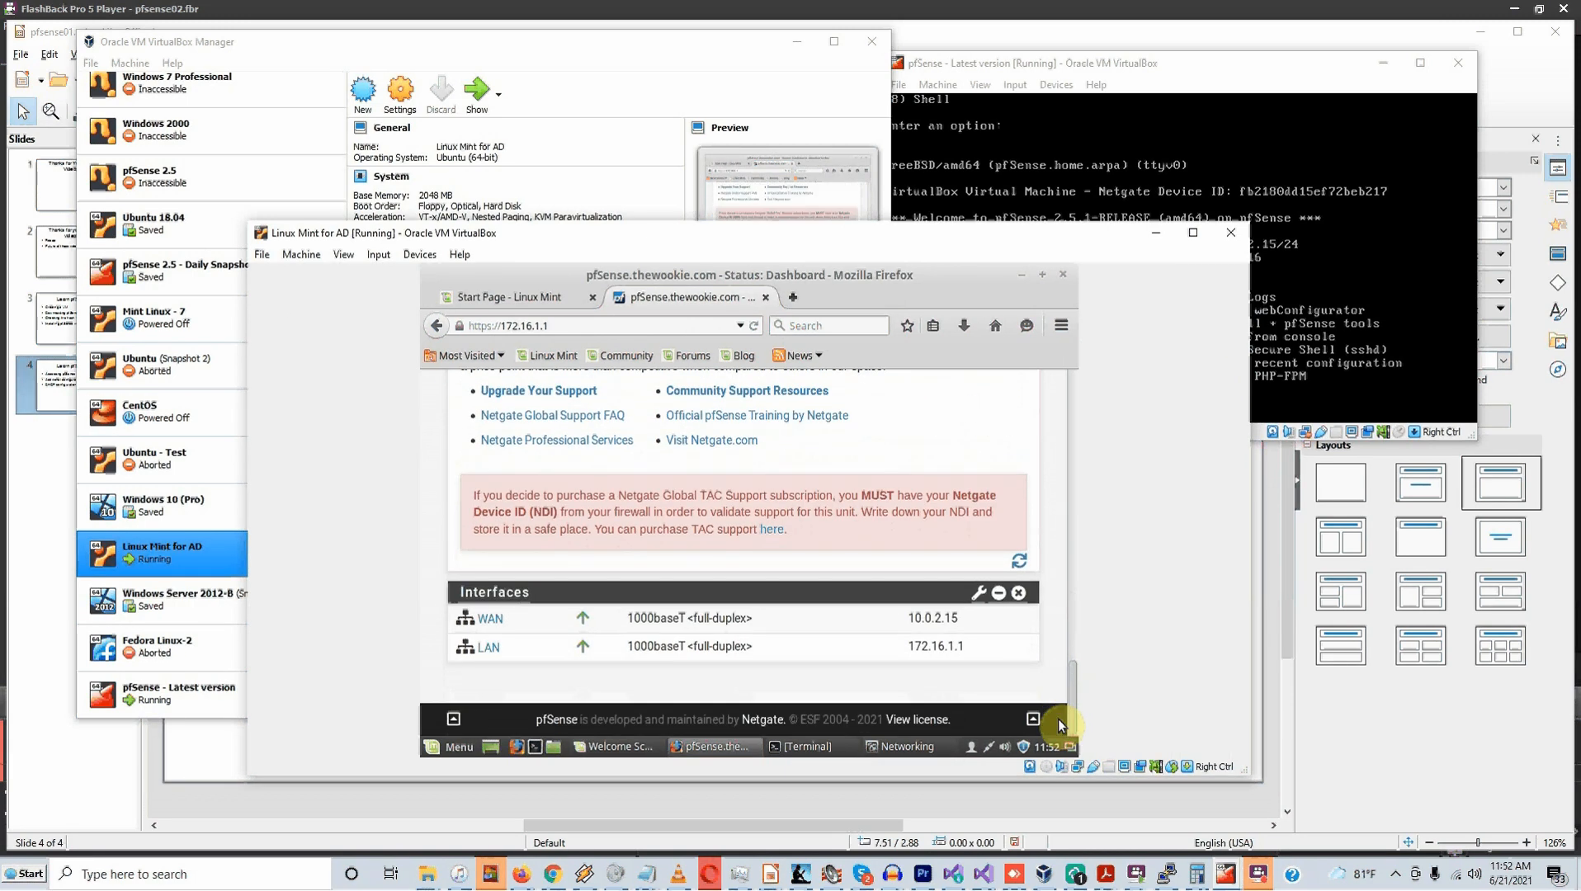
{"action": "left_click_drag", "start_coordinate": [1057, 719], "coordinate": [1062, 373]}
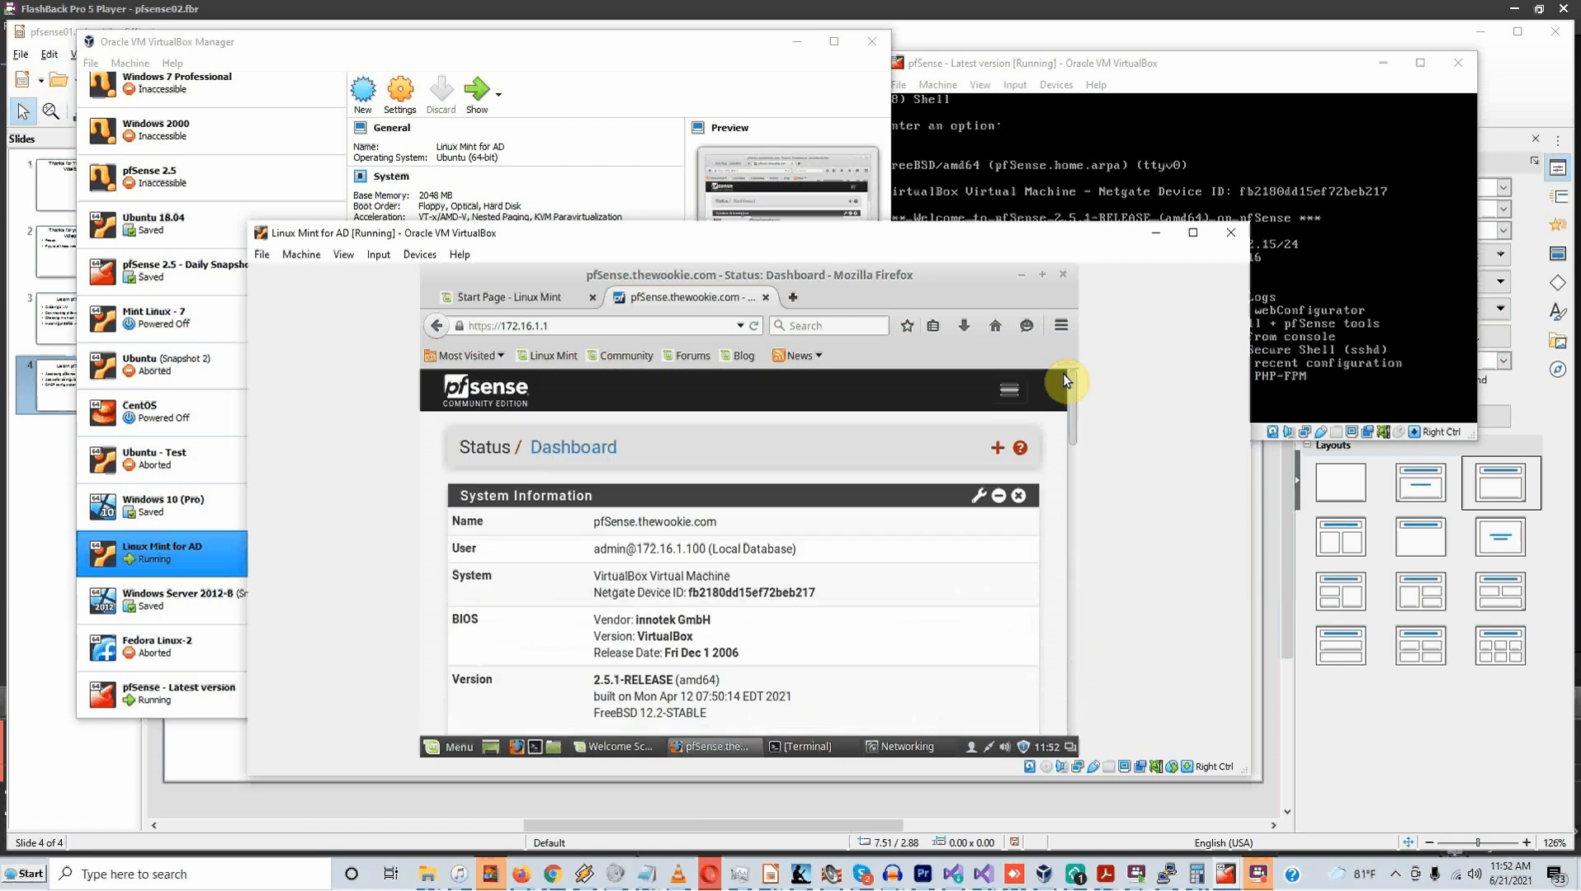
Add an Interfaces widget to the dashboard and remove the duplicate so only one remains
{"action": "left_click", "coordinate": [1001, 453]}
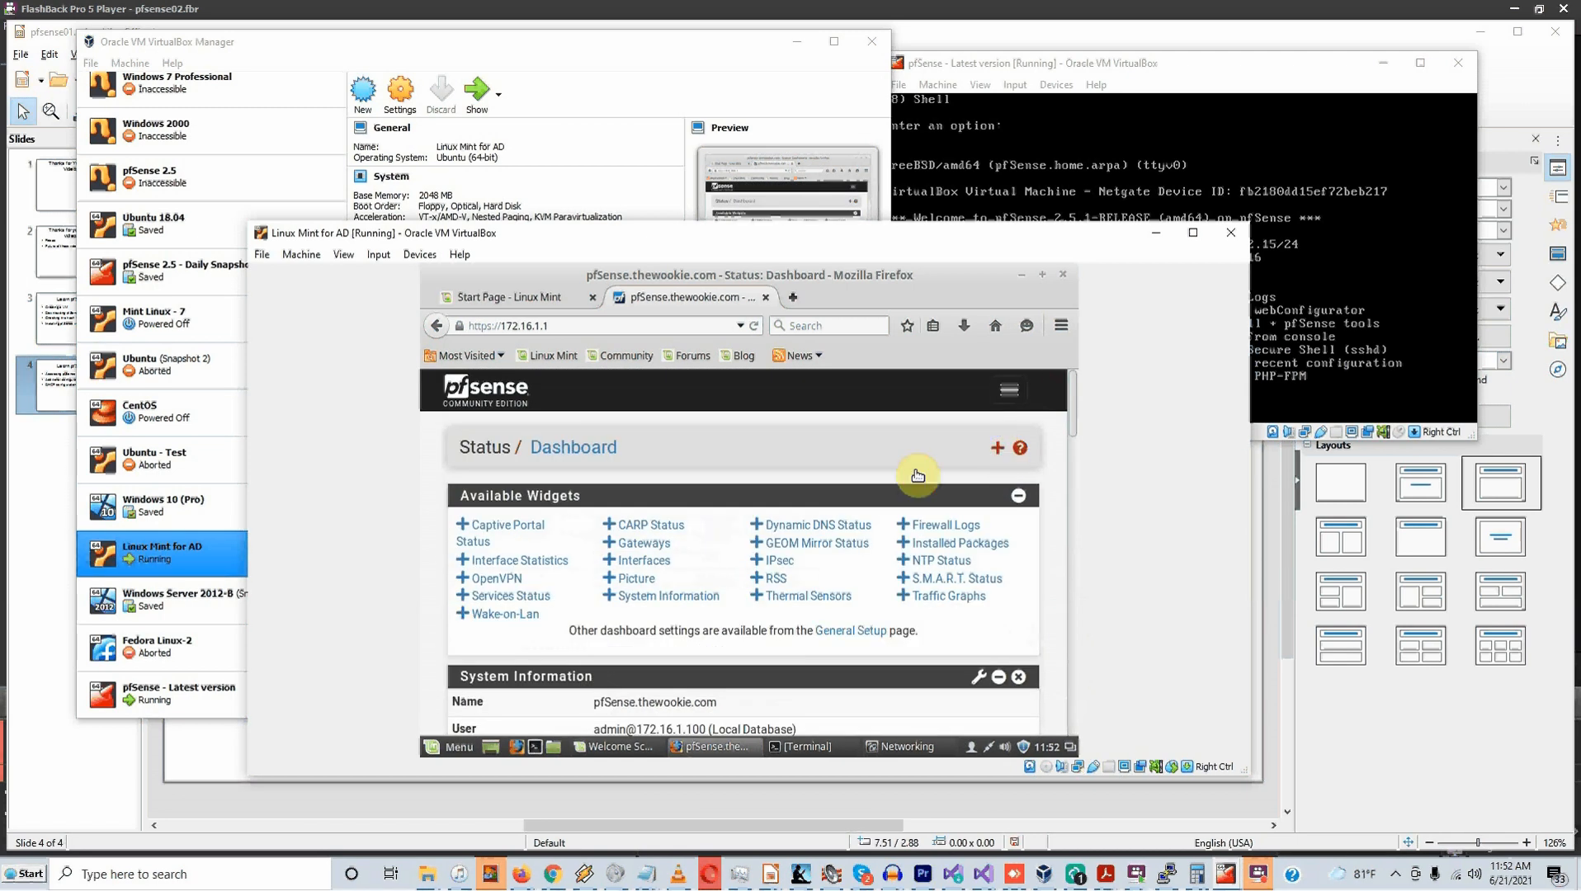
{"action": "left_click", "coordinate": [644, 564]}
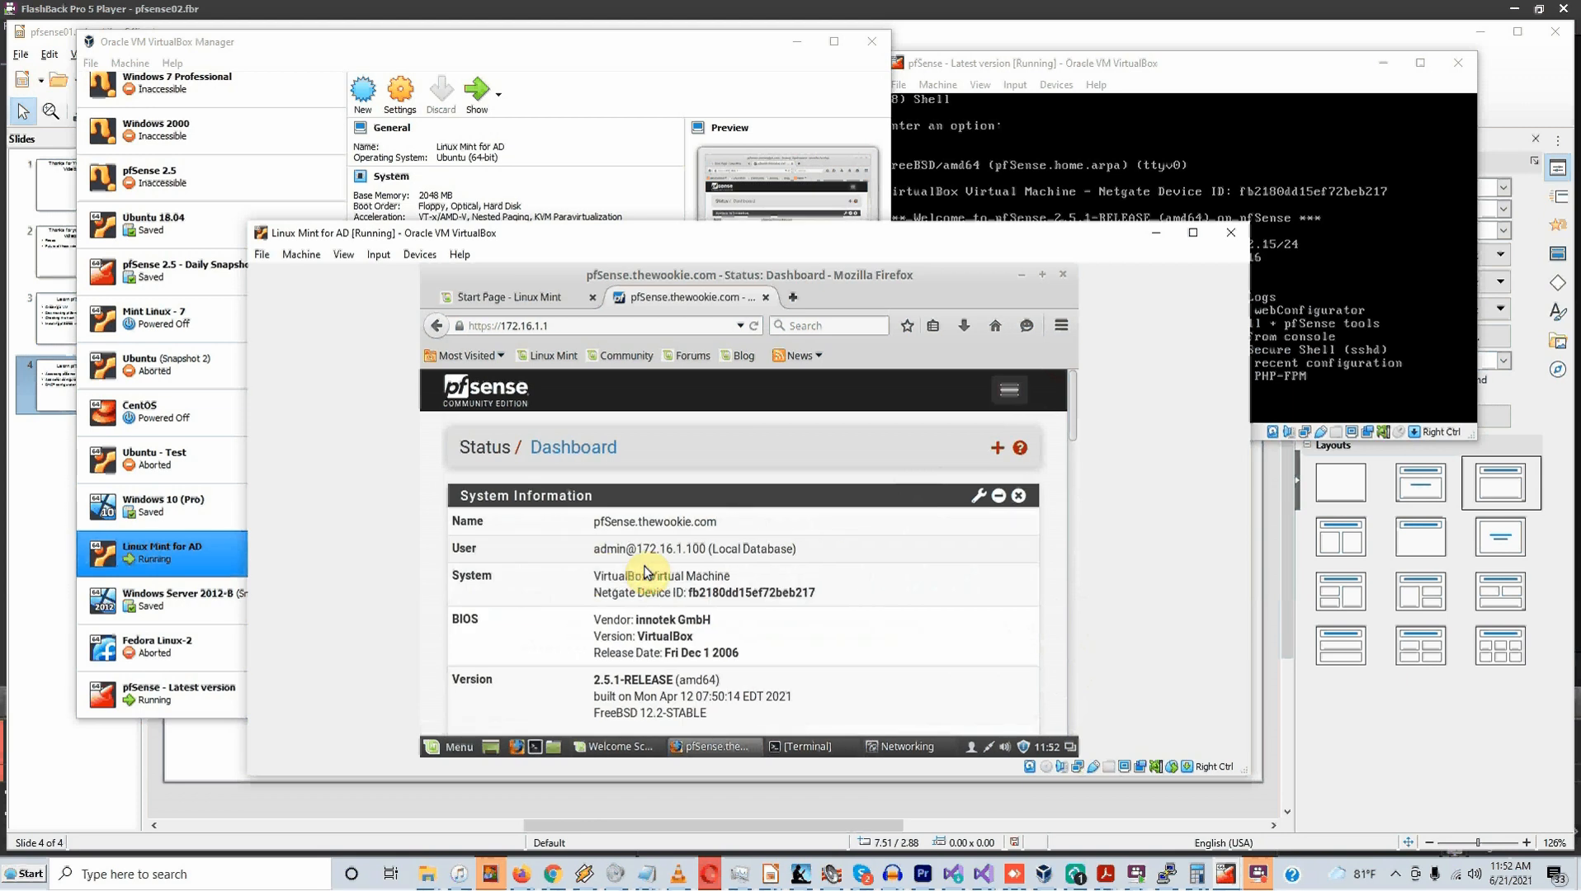
{"action": "scroll", "coordinate": [645, 570], "scroll_direction": "down", "scroll_amount": 6}
{"action": "scroll", "coordinate": [651, 571], "scroll_direction": "down", "scroll_amount": 10}
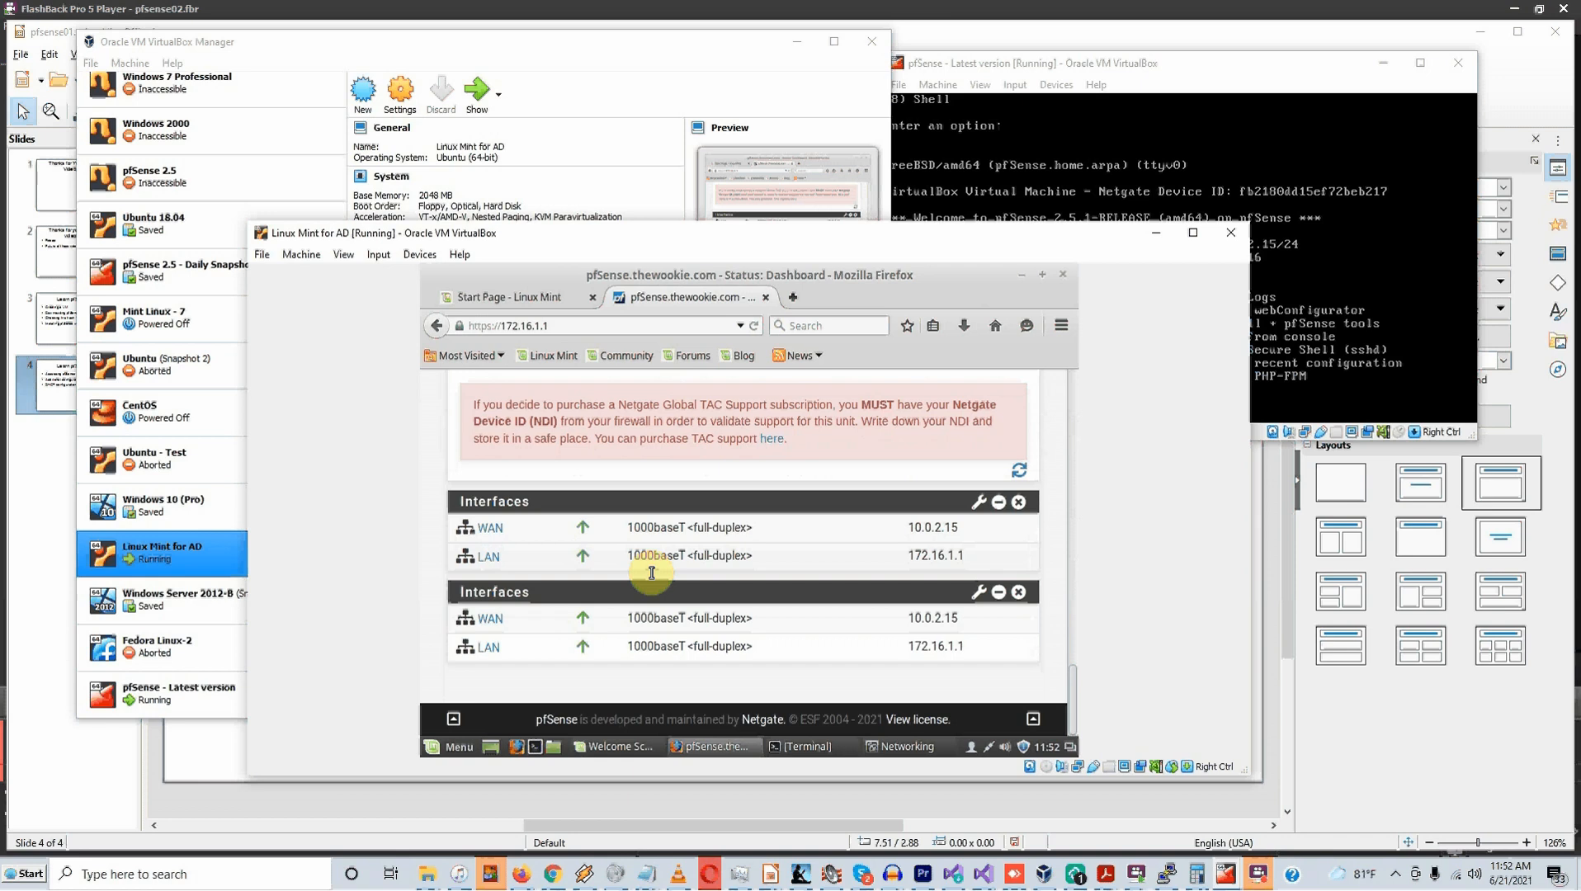
{"action": "left_click", "coordinate": [999, 502]}
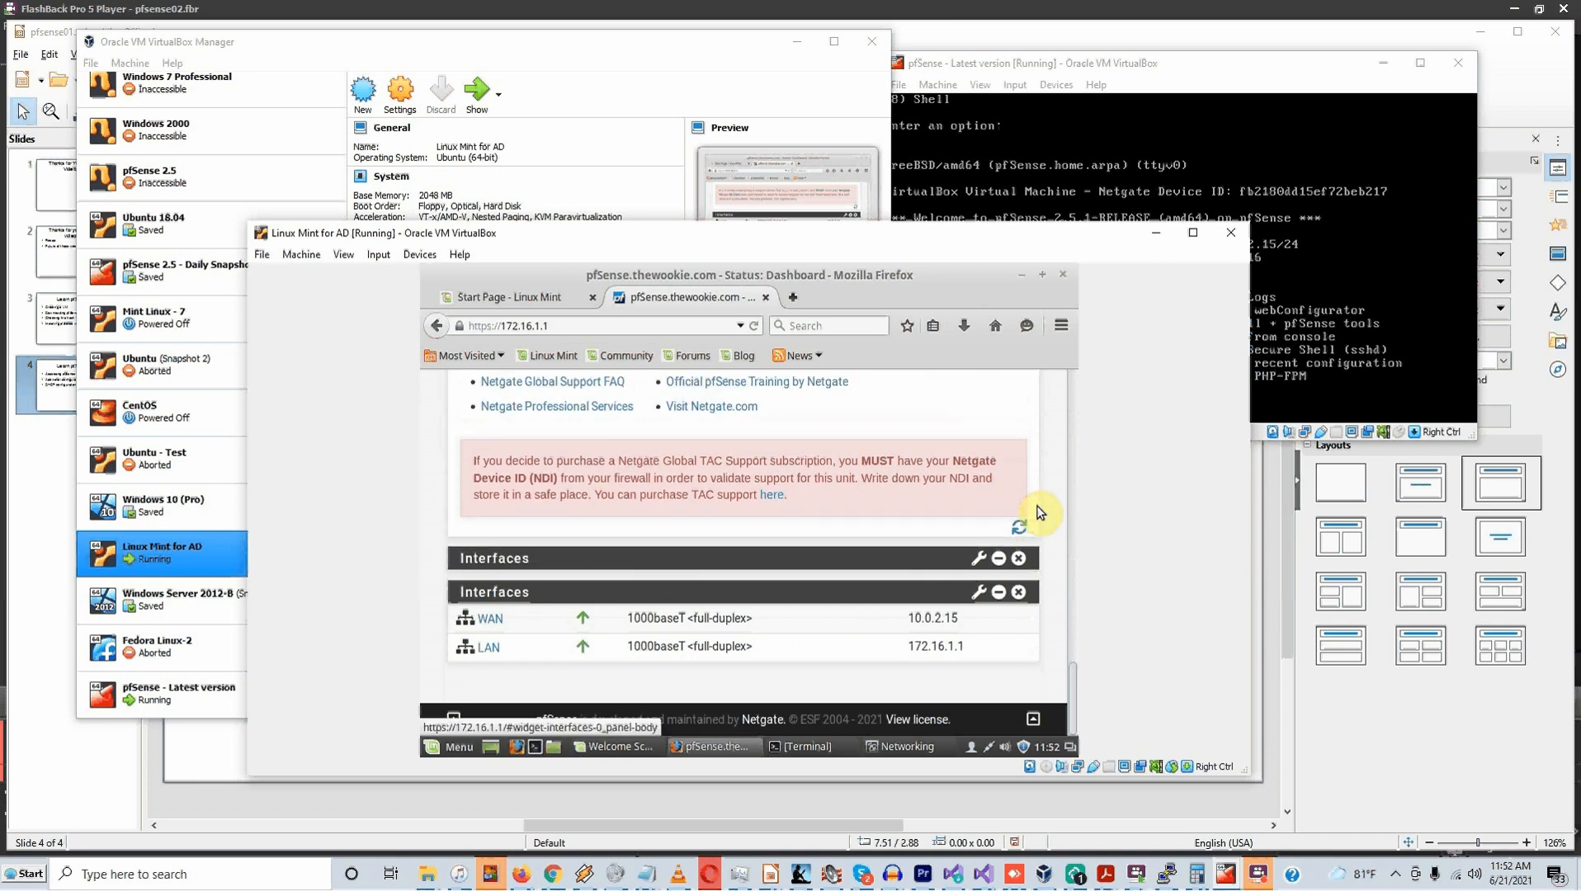
{"action": "left_click", "coordinate": [1019, 559]}
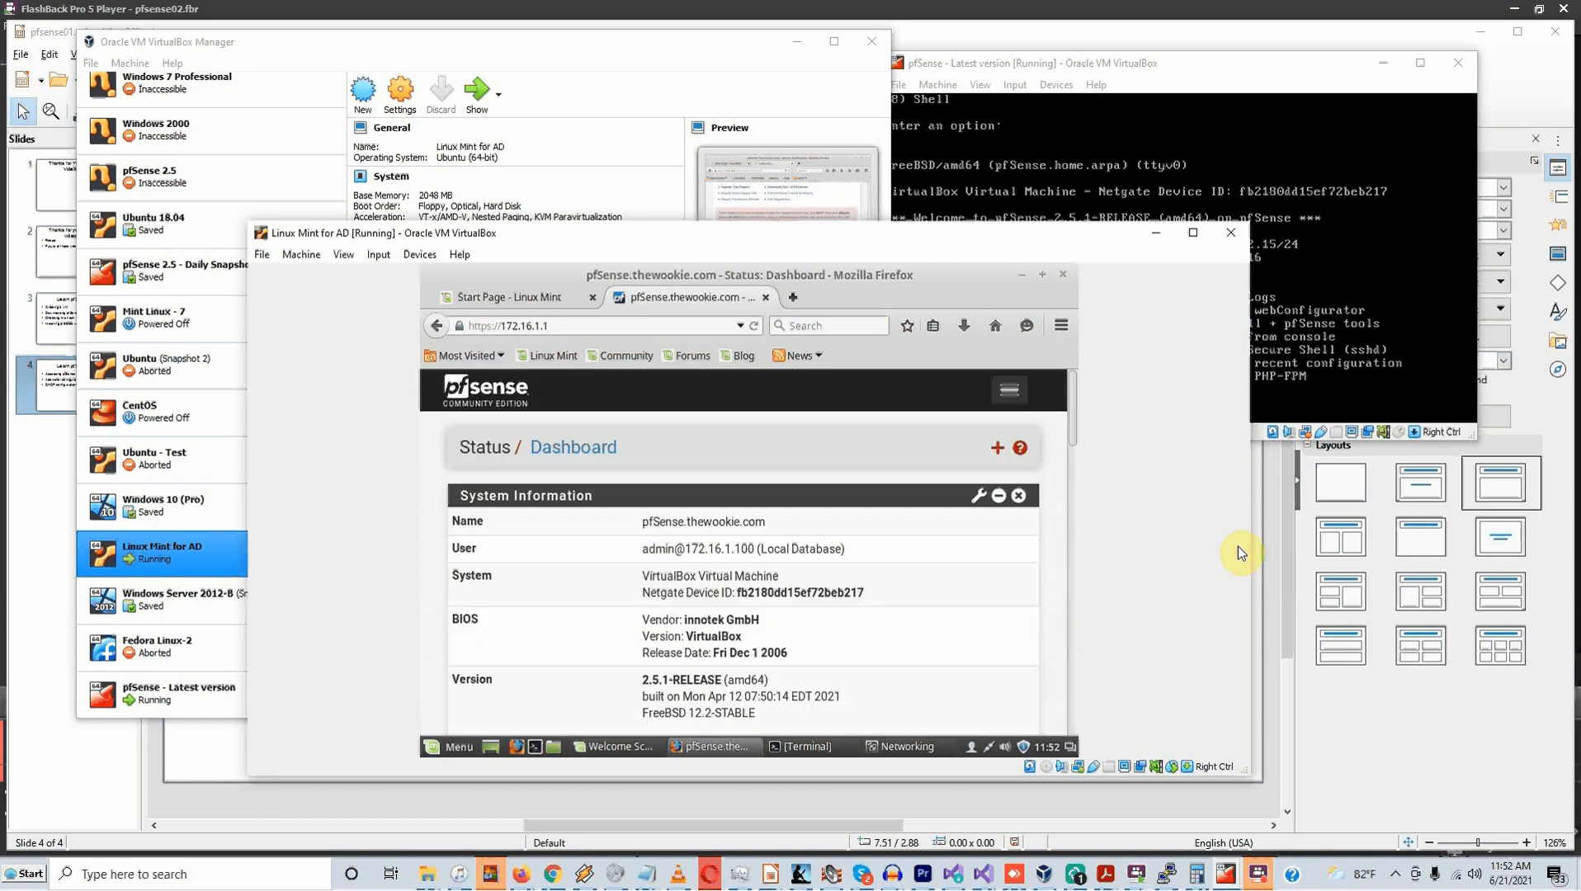
{"action": "left_click", "coordinate": [1011, 391]}
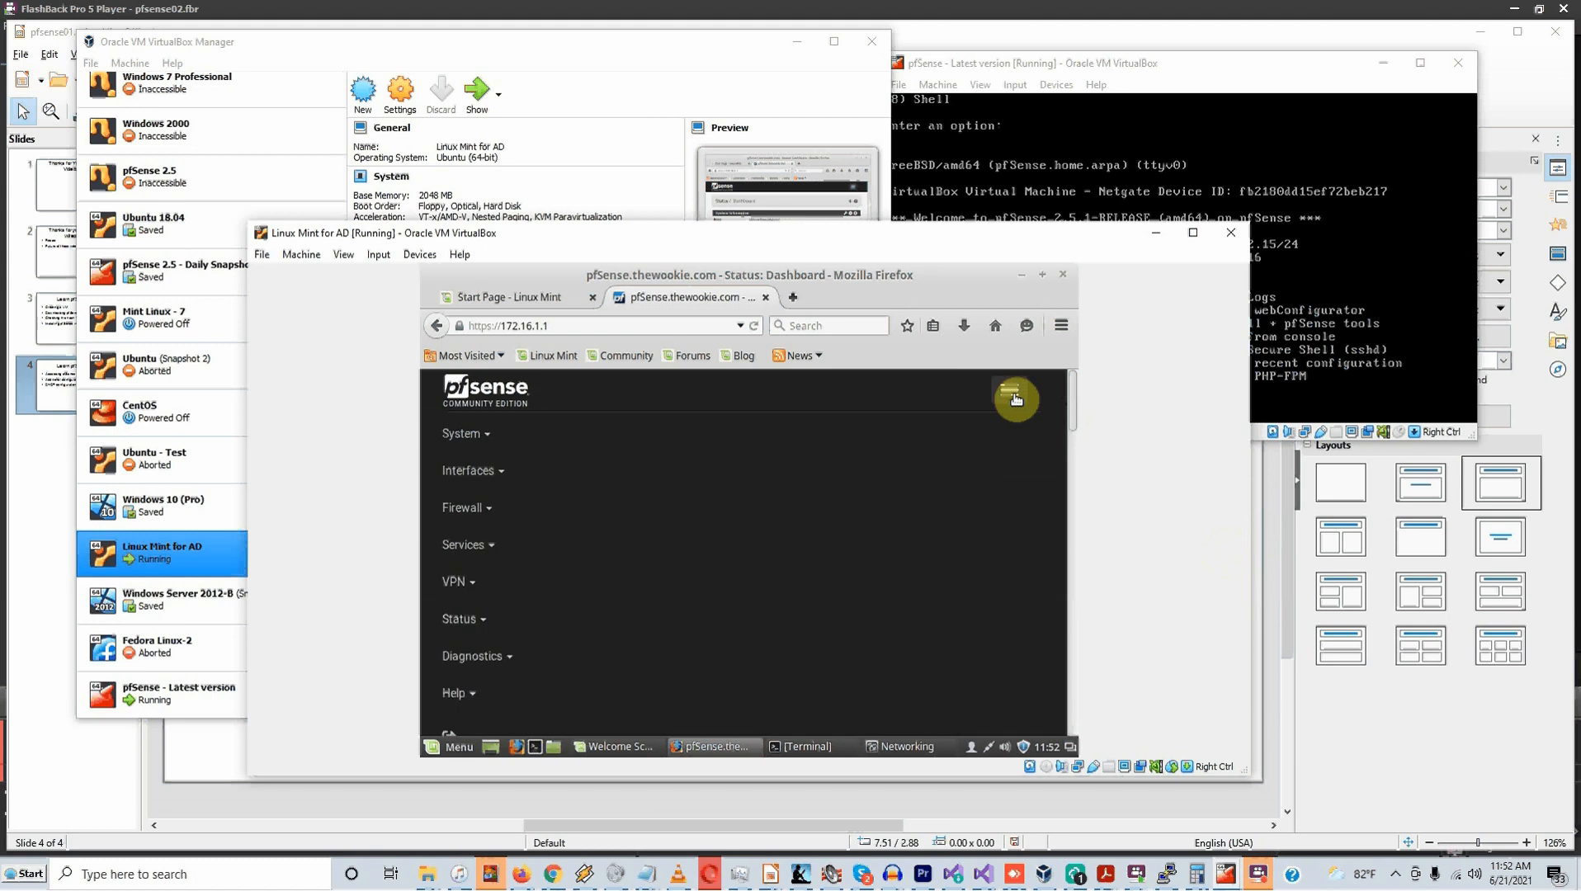
{"action": "left_click", "coordinate": [1016, 398]}
Add the S.M.A.R.T. Status widget to the dashboard, showing drive ada0
{"action": "left_click", "coordinate": [1008, 454]}
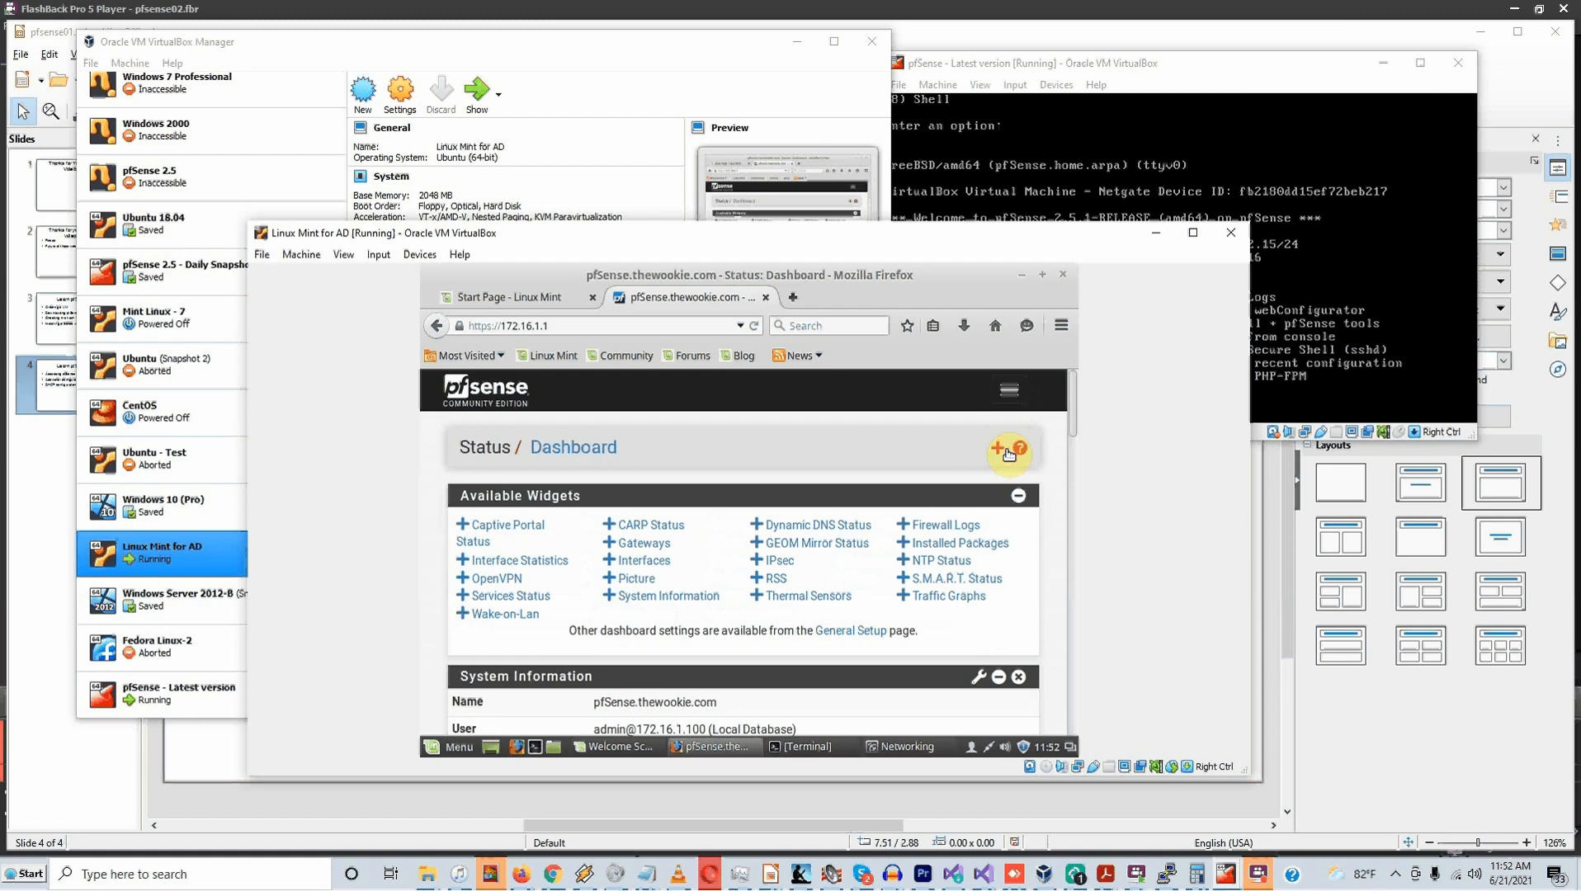
{"action": "left_click", "coordinate": [947, 583]}
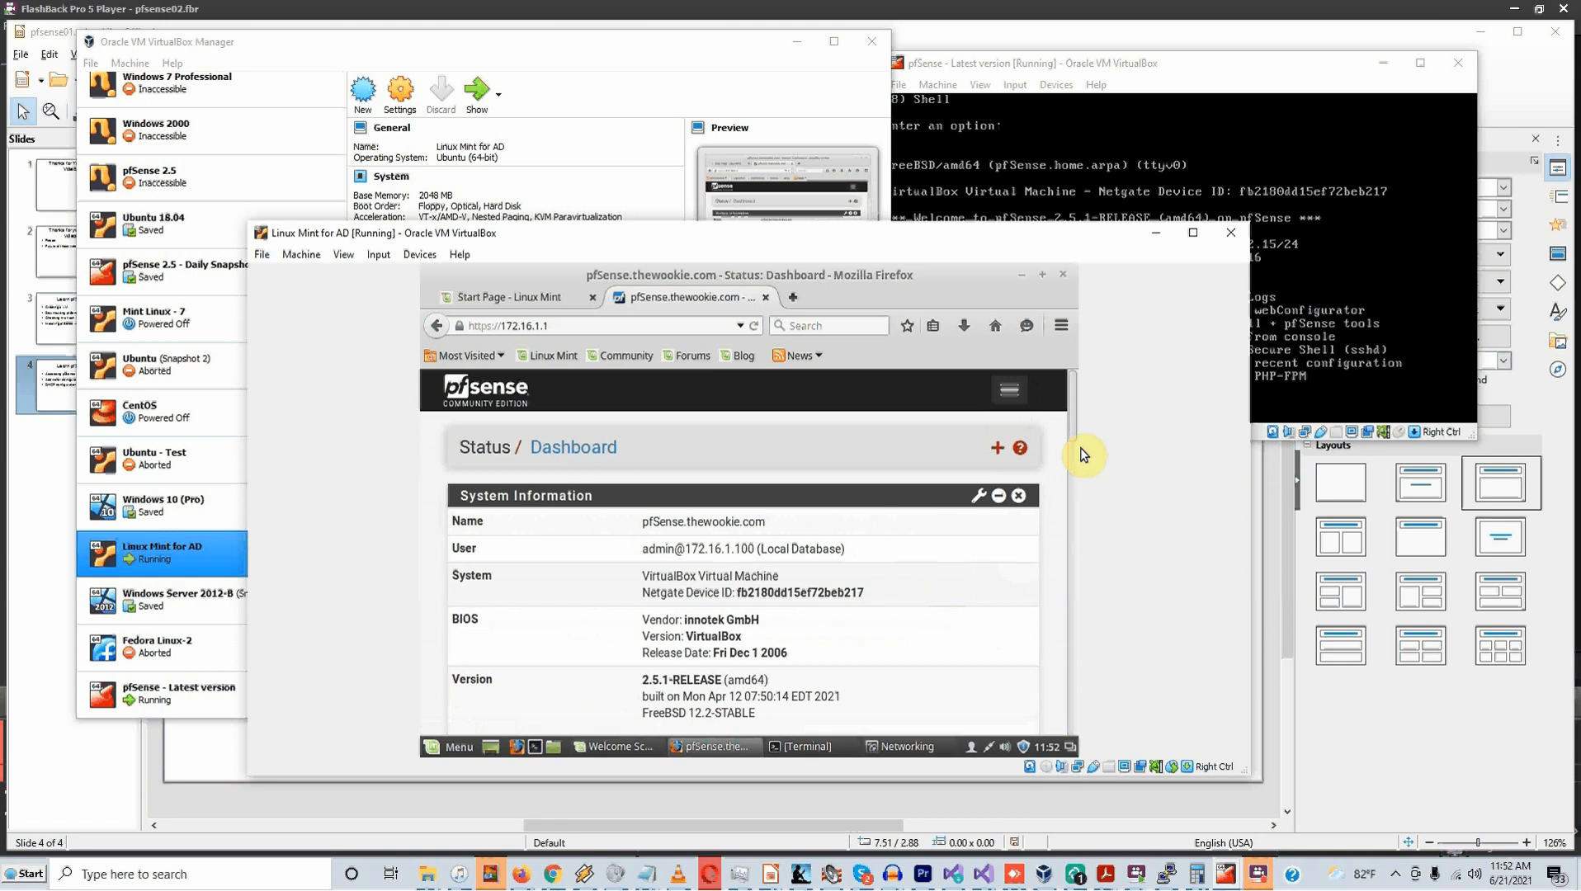
{"action": "mouse_move", "coordinate": [1075, 425]}
{"action": "left_mouse_down"}
{"action": "mouse_move", "coordinate": [1083, 556]}
{"action": "mouse_move", "coordinate": [1062, 720]}
{"action": "mouse_move", "coordinate": [1059, 398]}
{"action": "left_mouse_up"}
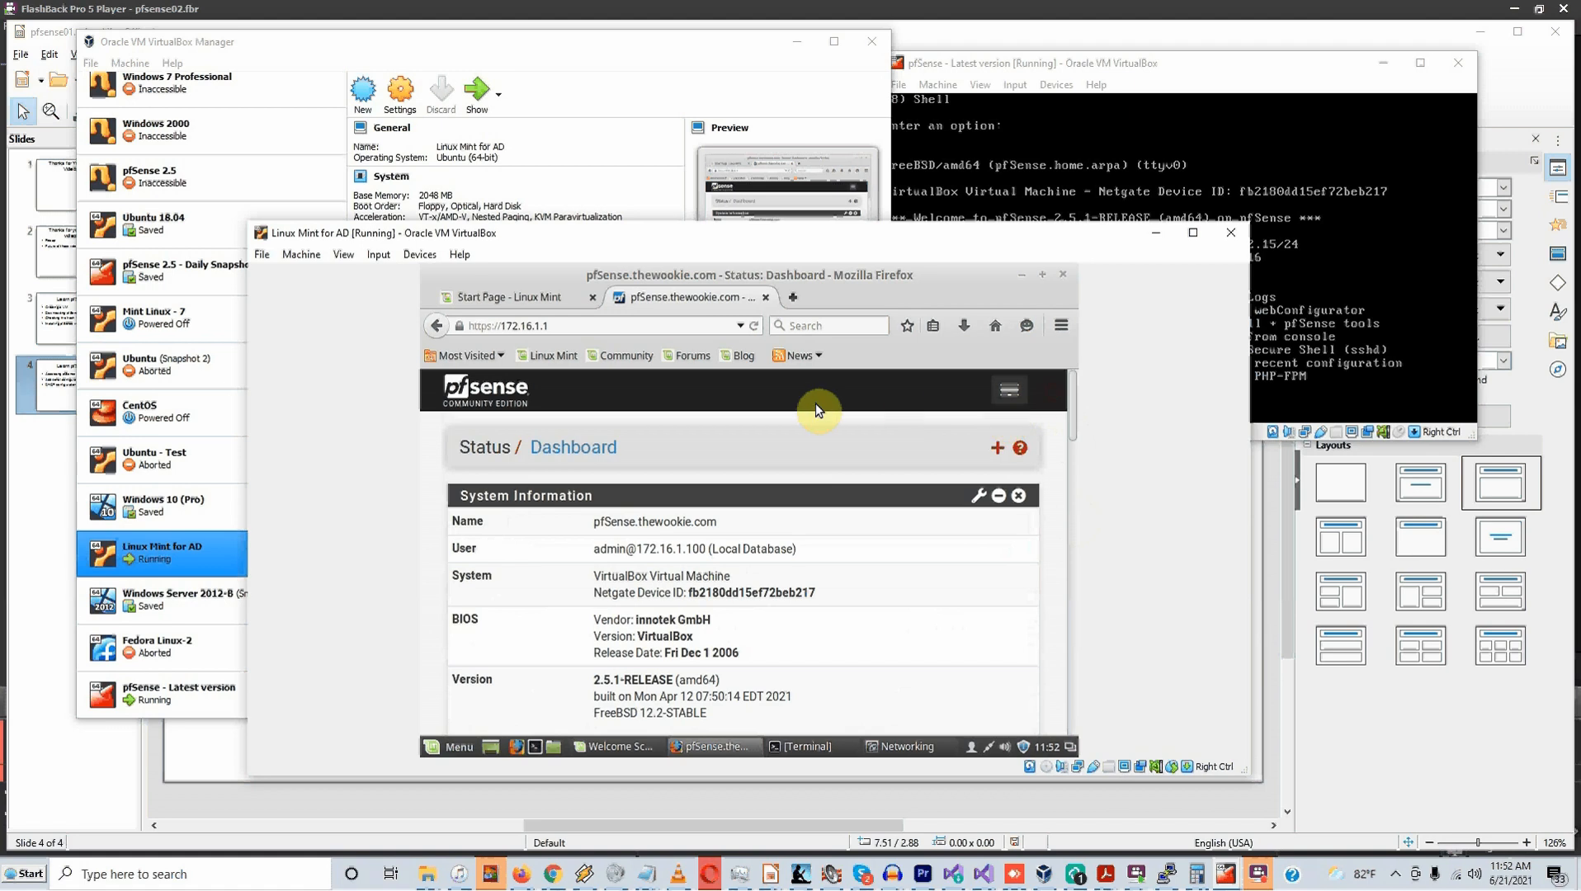
{"action": "left_click", "coordinate": [1011, 390]}
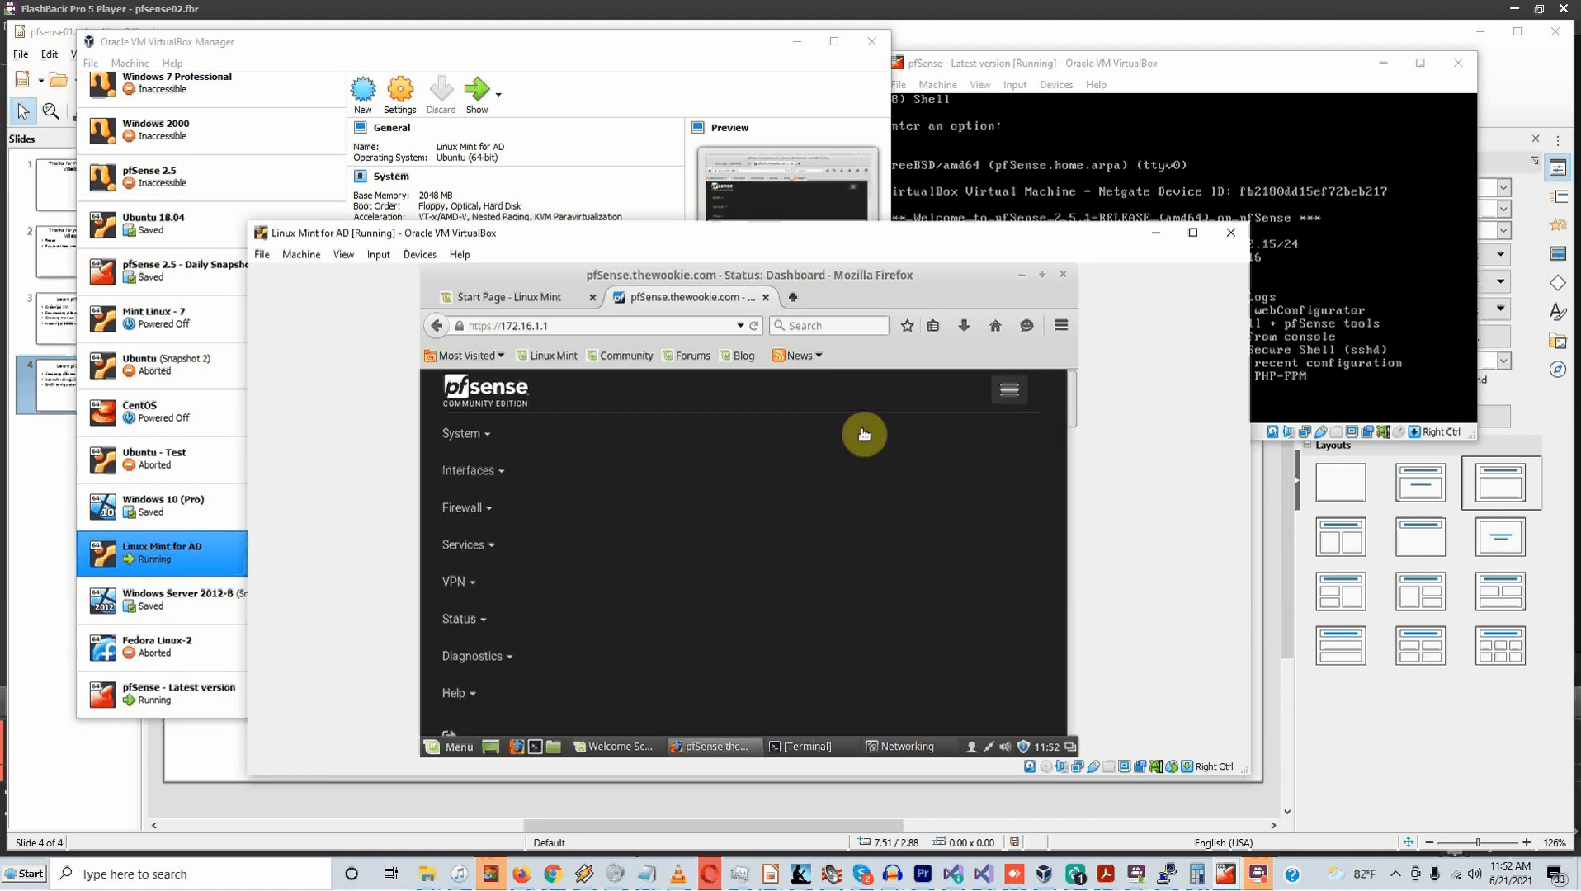
Go to Services > DHCP Server and look over the LAN settings page
{"action": "left_click", "coordinate": [505, 553]}
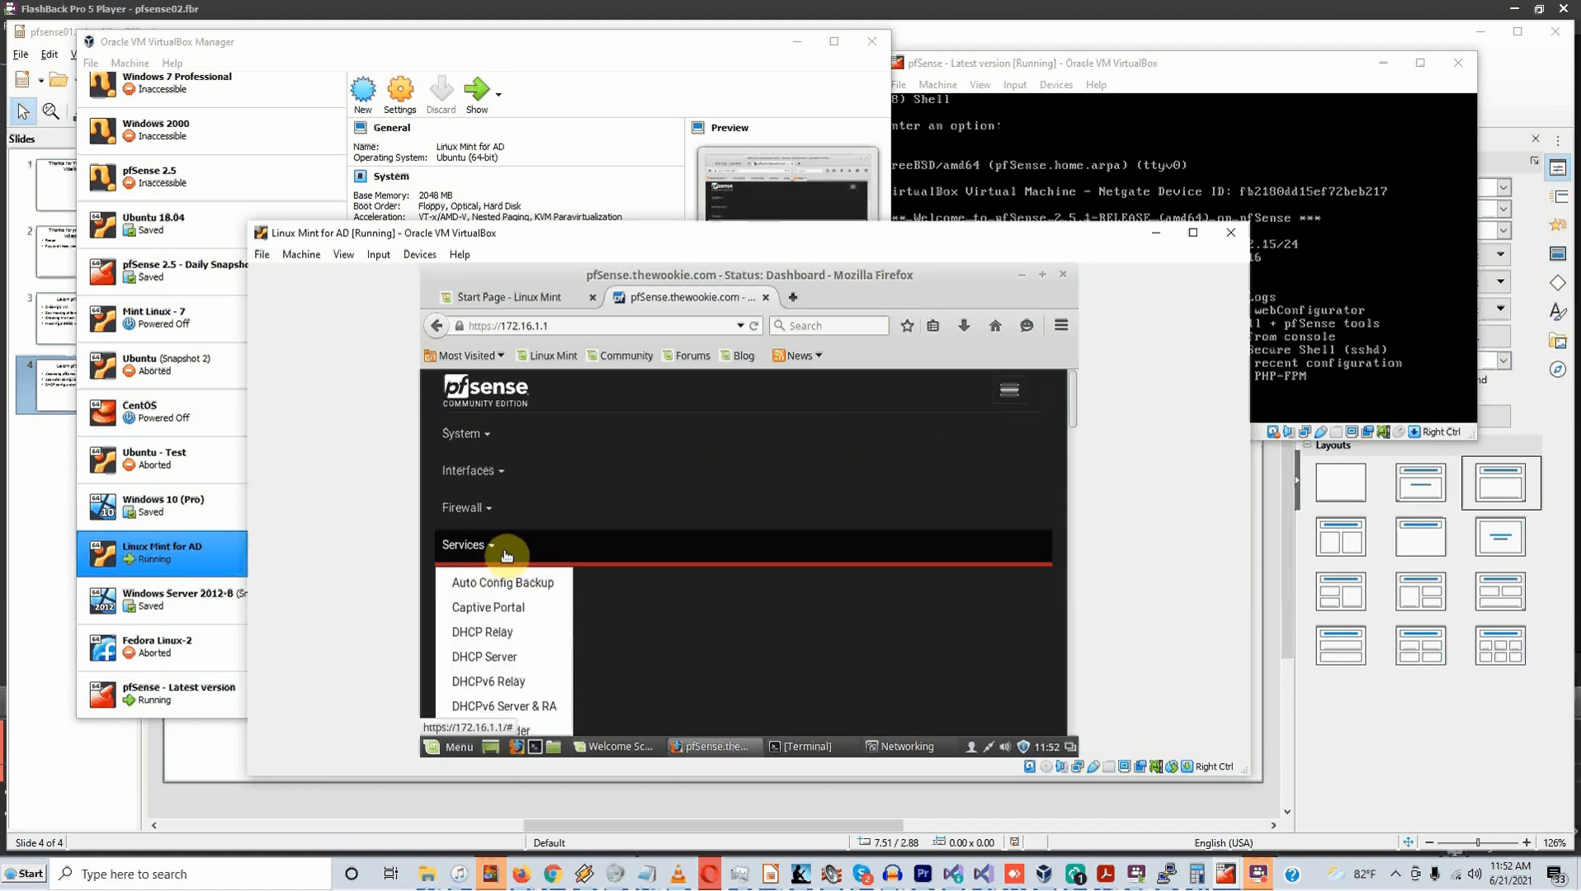
{"action": "left_click", "coordinate": [501, 670]}
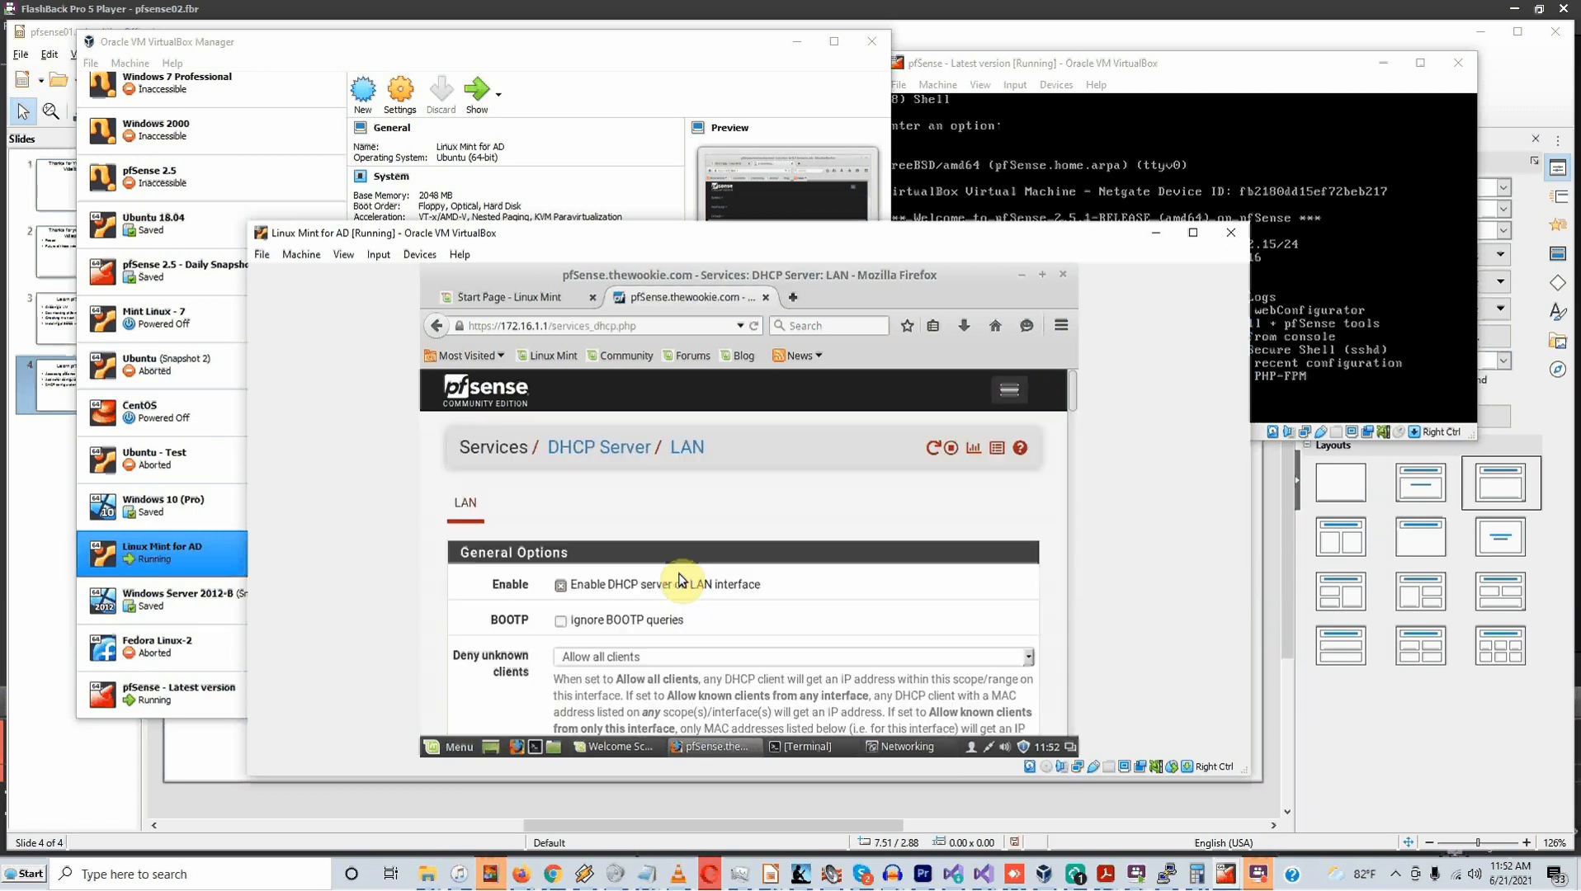
{"action": "scroll", "coordinate": [771, 552], "scroll_direction": "down", "scroll_amount": 2}
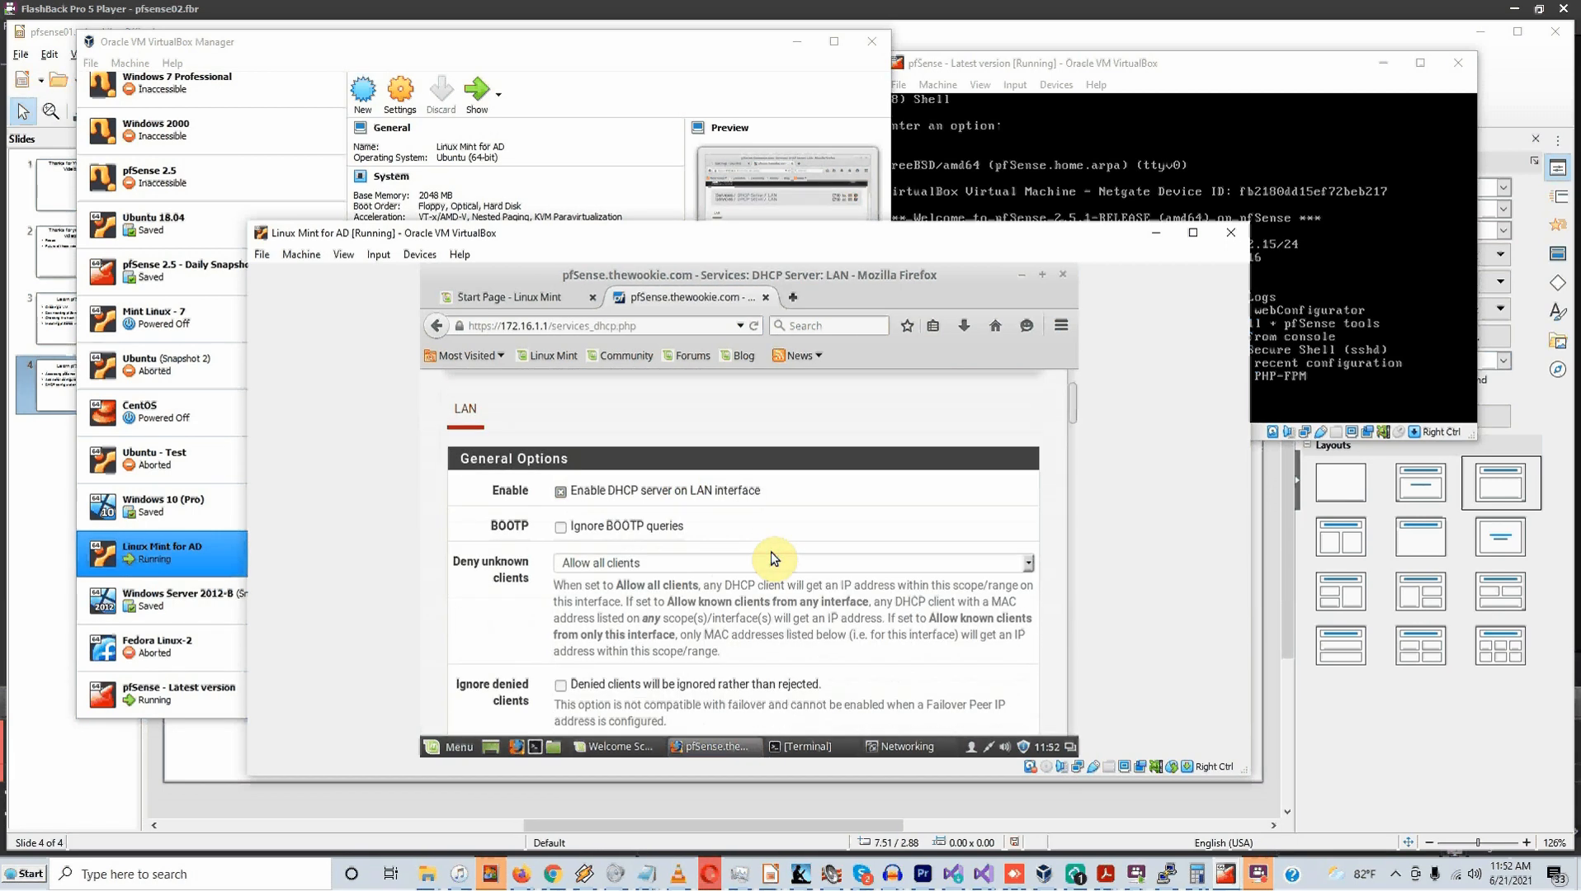
{"action": "scroll", "coordinate": [770, 552], "scroll_direction": "up", "scroll_amount": 2}
{"action": "scroll", "coordinate": [771, 551], "scroll_direction": "down", "scroll_amount": 5}
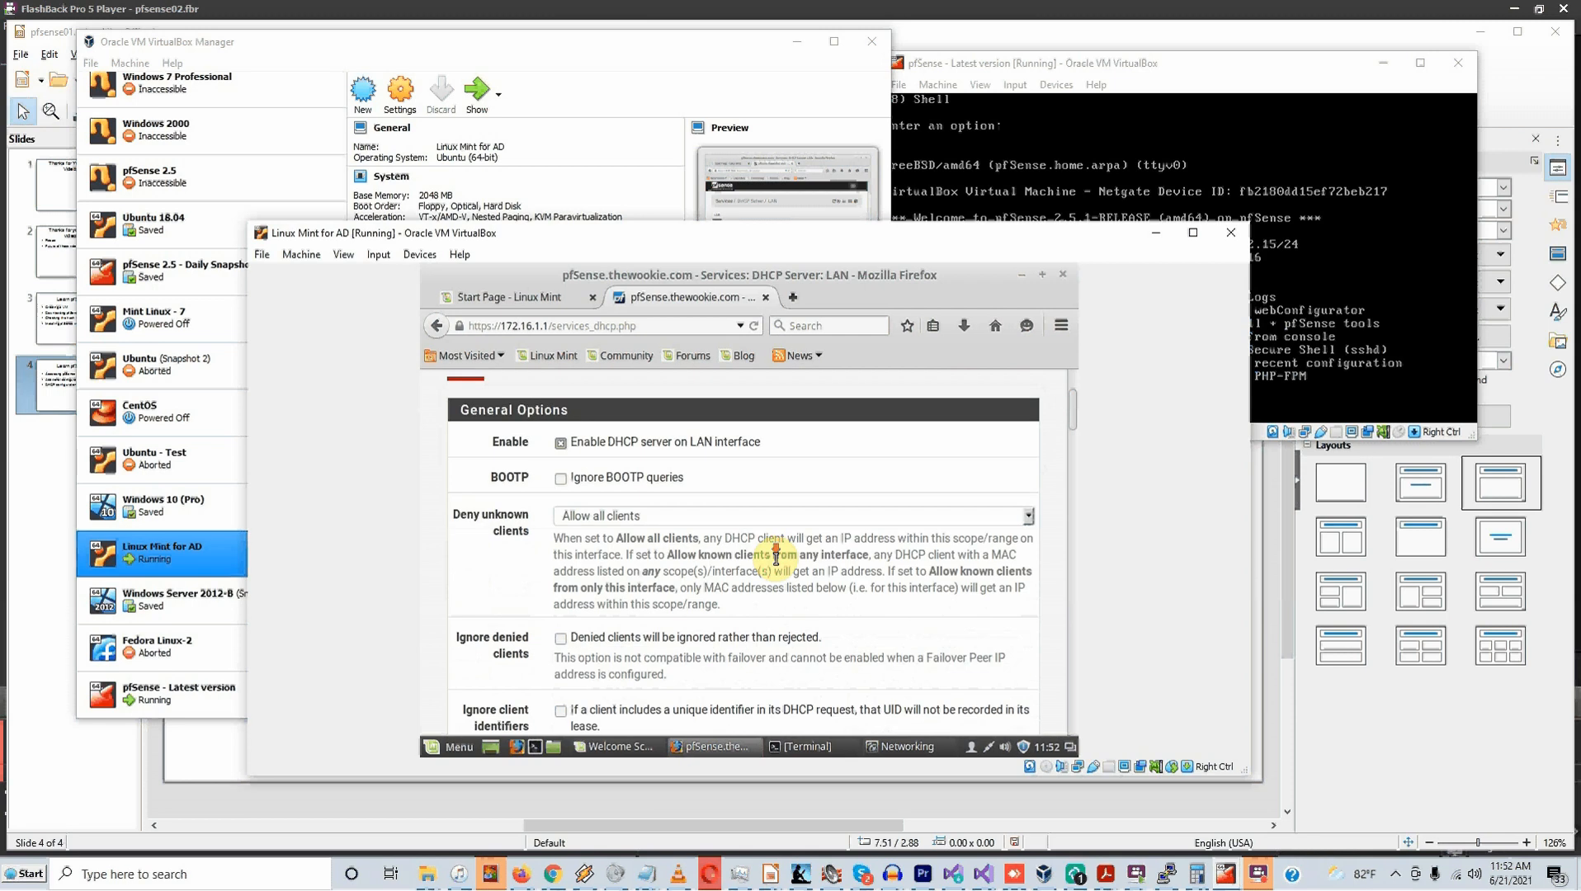
{"action": "scroll", "coordinate": [775, 557], "scroll_direction": "down", "scroll_amount": 2}
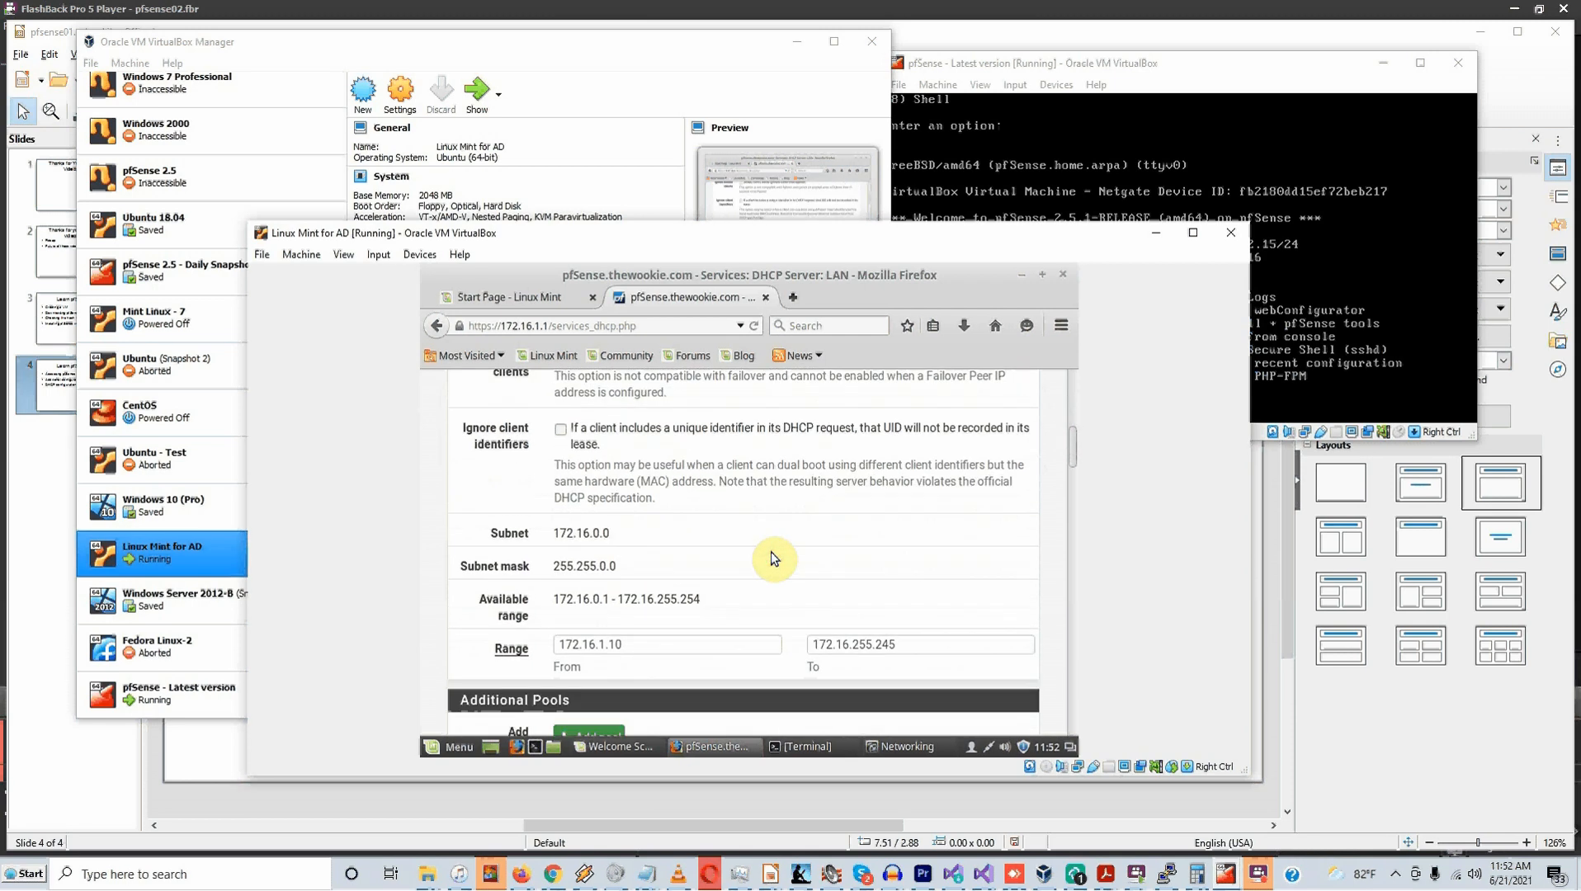
{"action": "scroll", "coordinate": [772, 559], "scroll_direction": "down", "scroll_amount": 1}
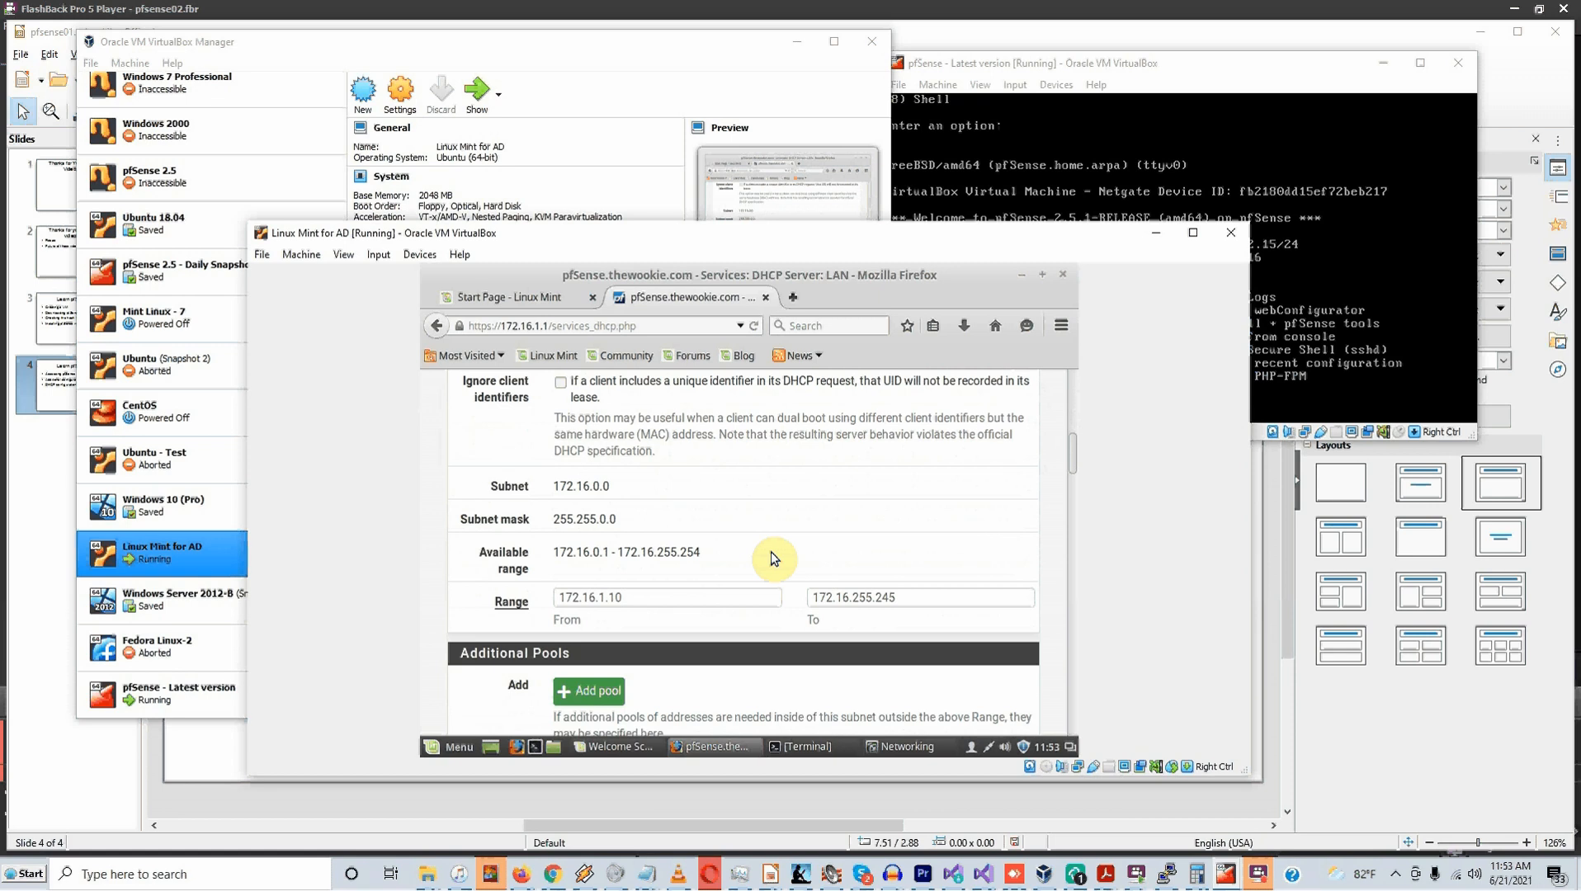
{"action": "scroll", "coordinate": [773, 559], "scroll_direction": "up", "scroll_amount": 1}
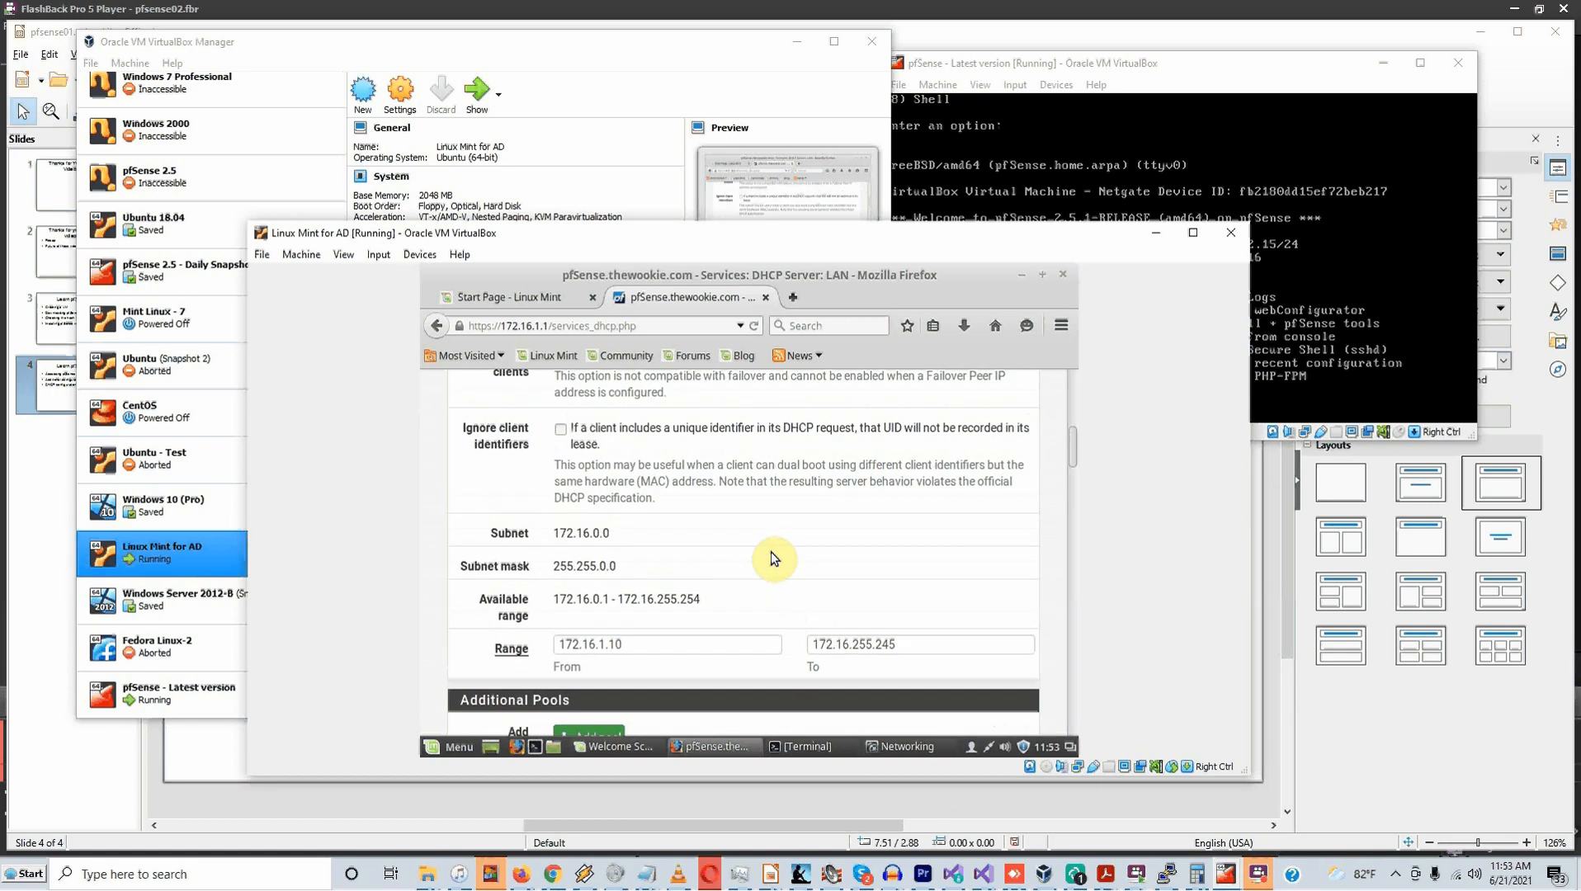
Start editing the DHCP range toward 172.16.1.100–172.16.1.200 and scroll to the Static Mappings section
{"action": "left_click", "coordinate": [650, 646]}
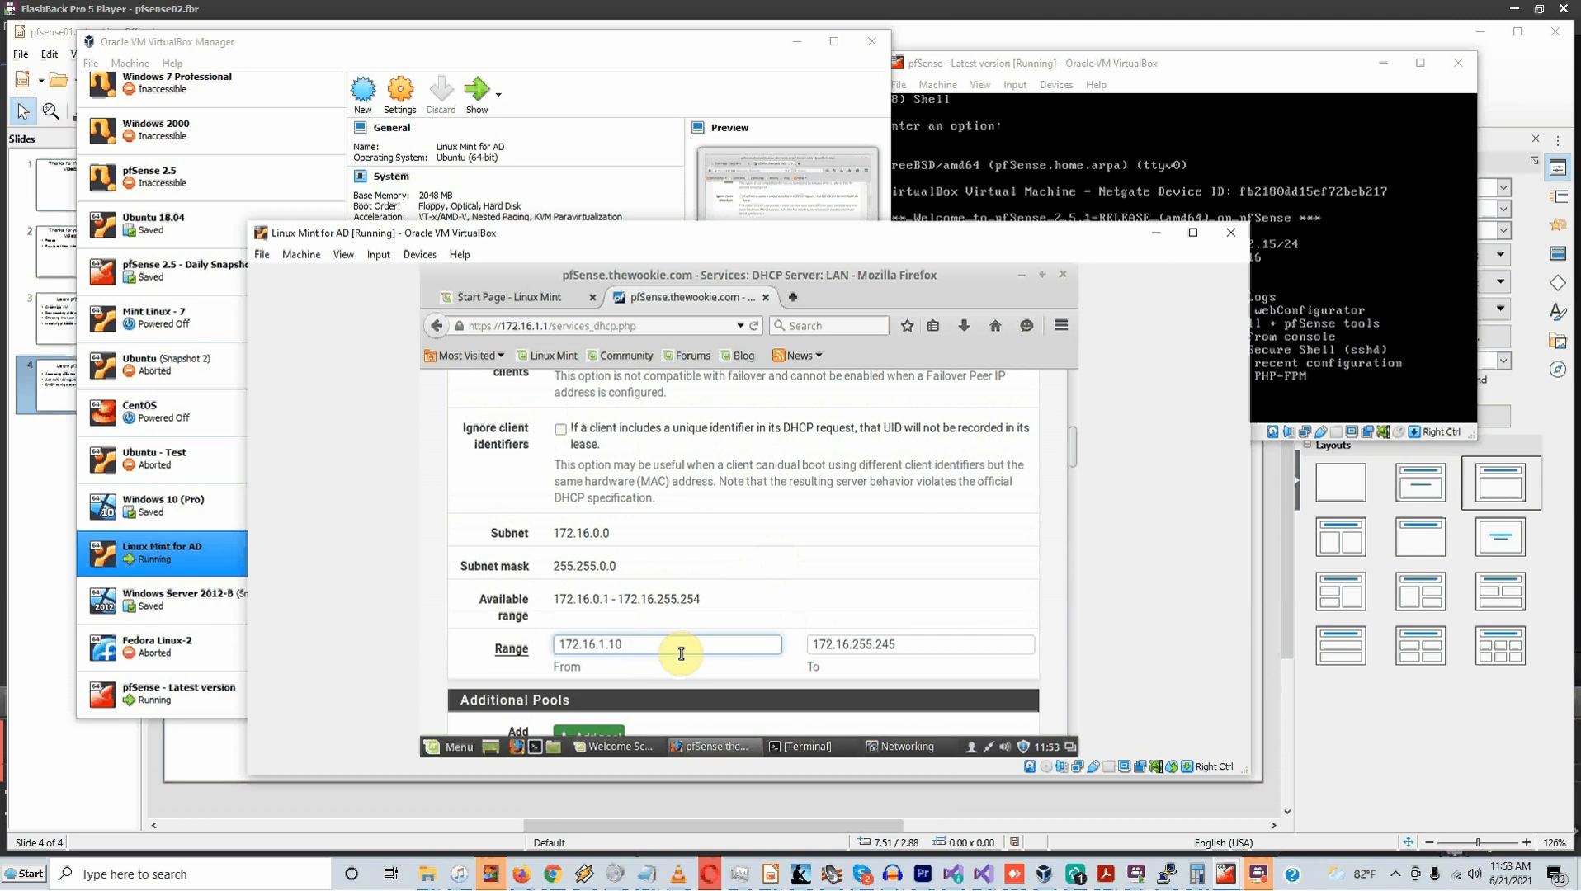
{"action": "left_click_drag", "start_coordinate": [902, 654], "coordinate": [863, 663]}
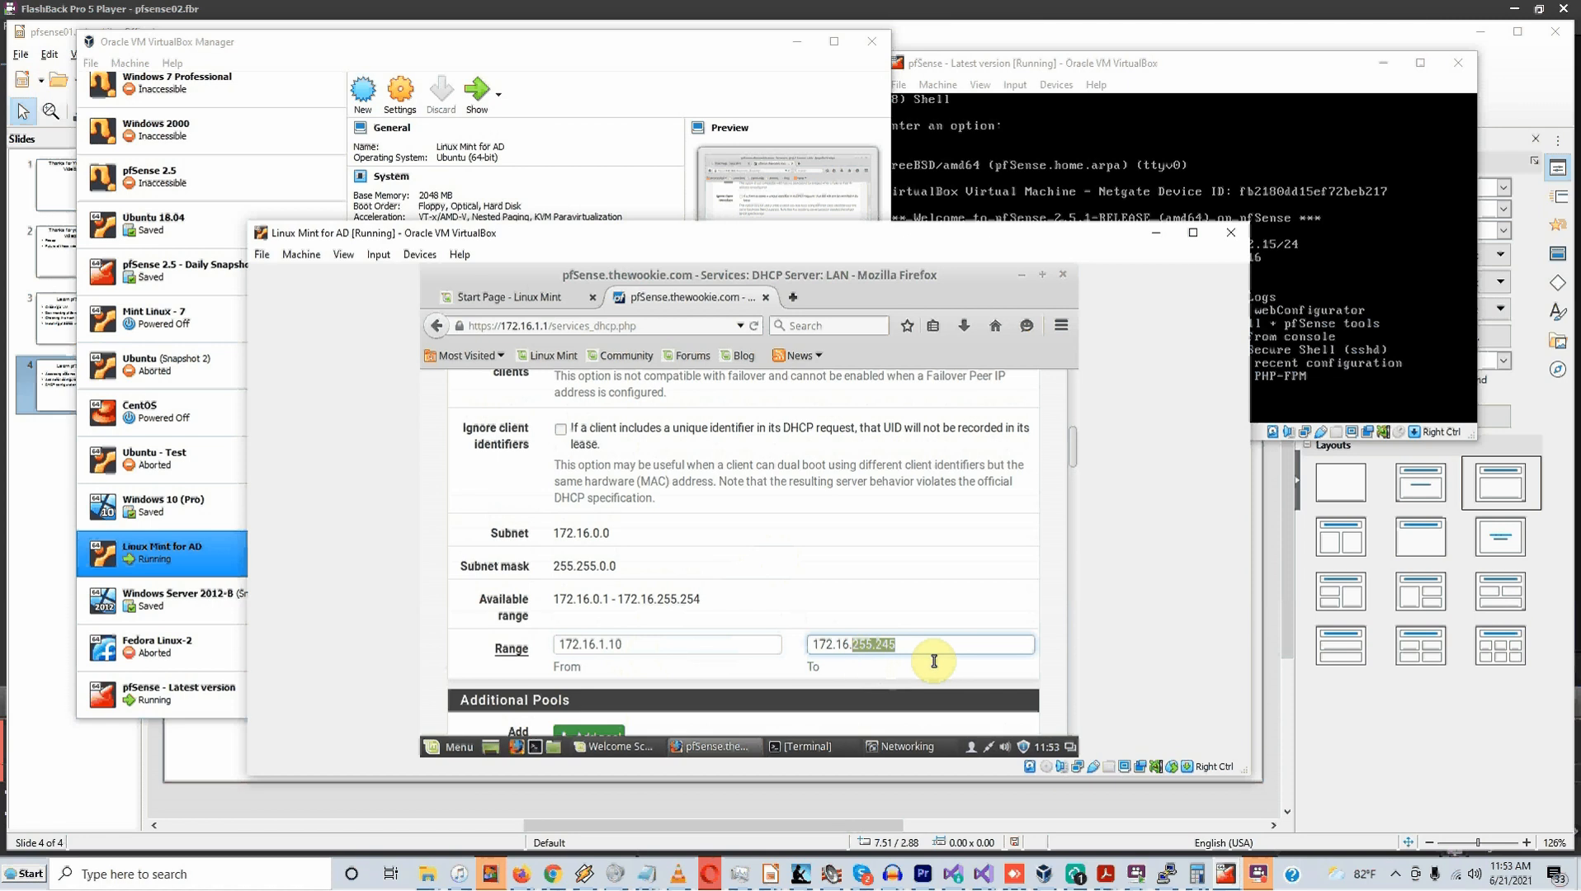
{"action": "type", "text": "1"}
{"action": "left_click", "coordinate": [670, 660]}
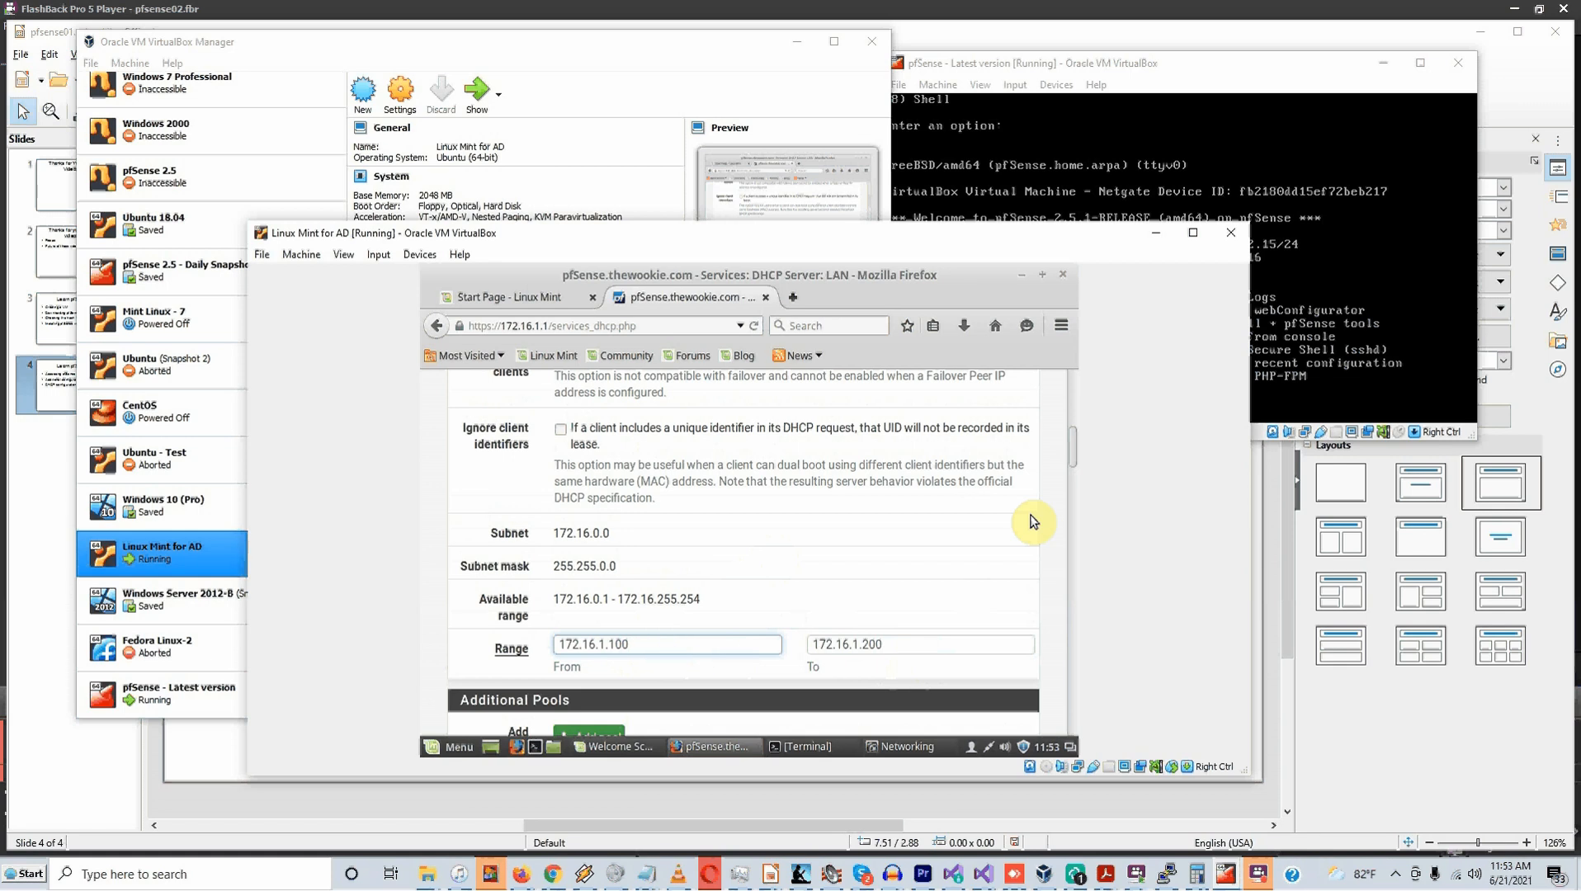
{"action": "left_click_drag", "start_coordinate": [1077, 441], "coordinate": [1063, 689]}
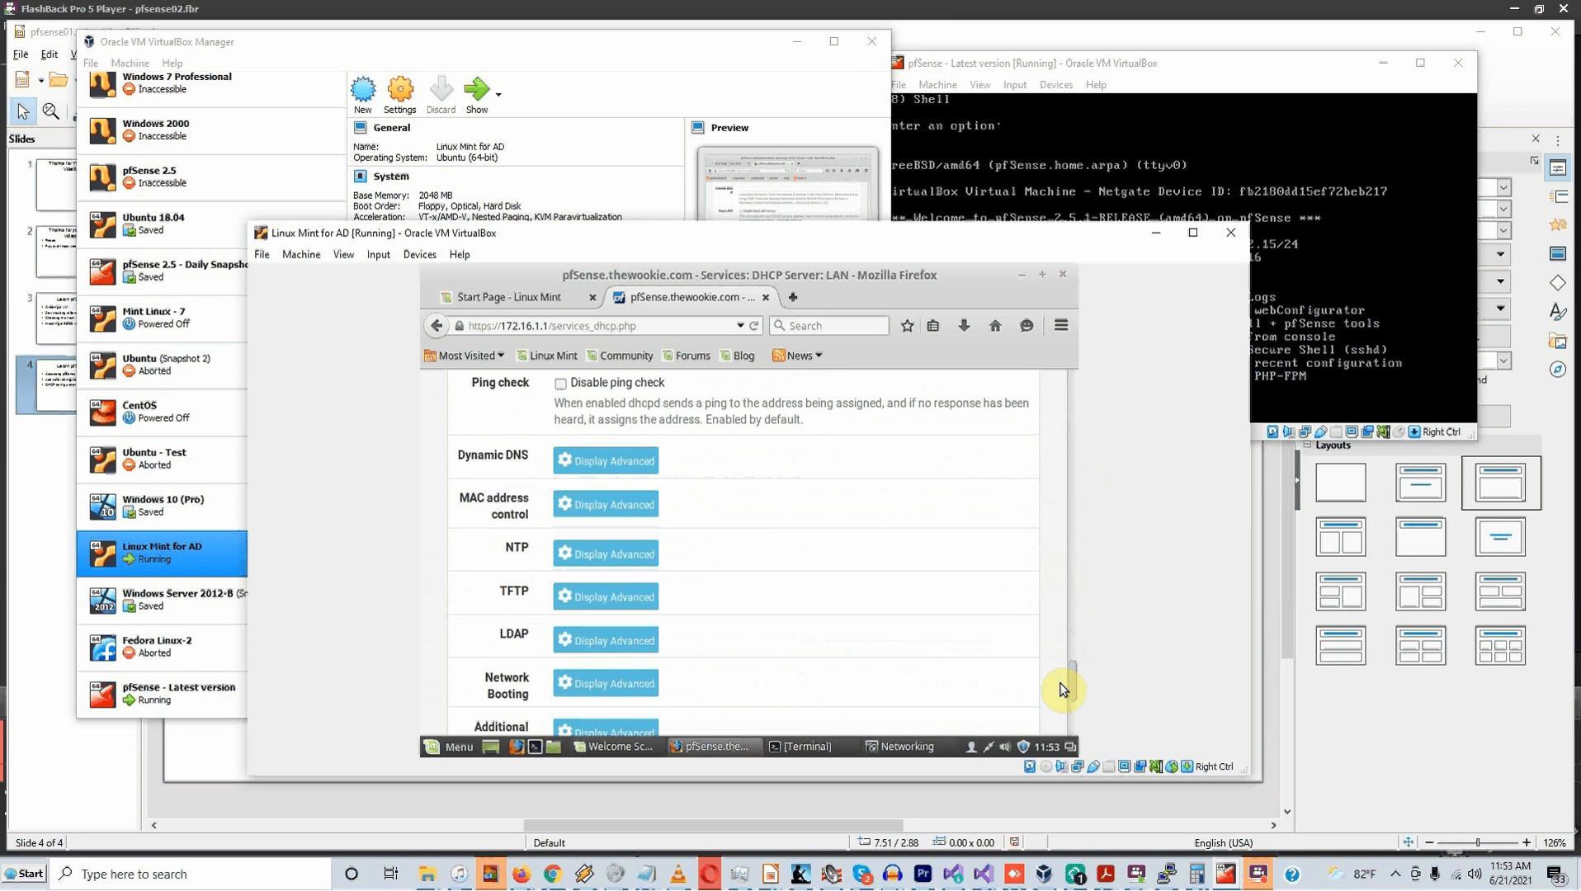
{"action": "left_click_drag", "start_coordinate": [1063, 690], "coordinate": [1063, 726]}
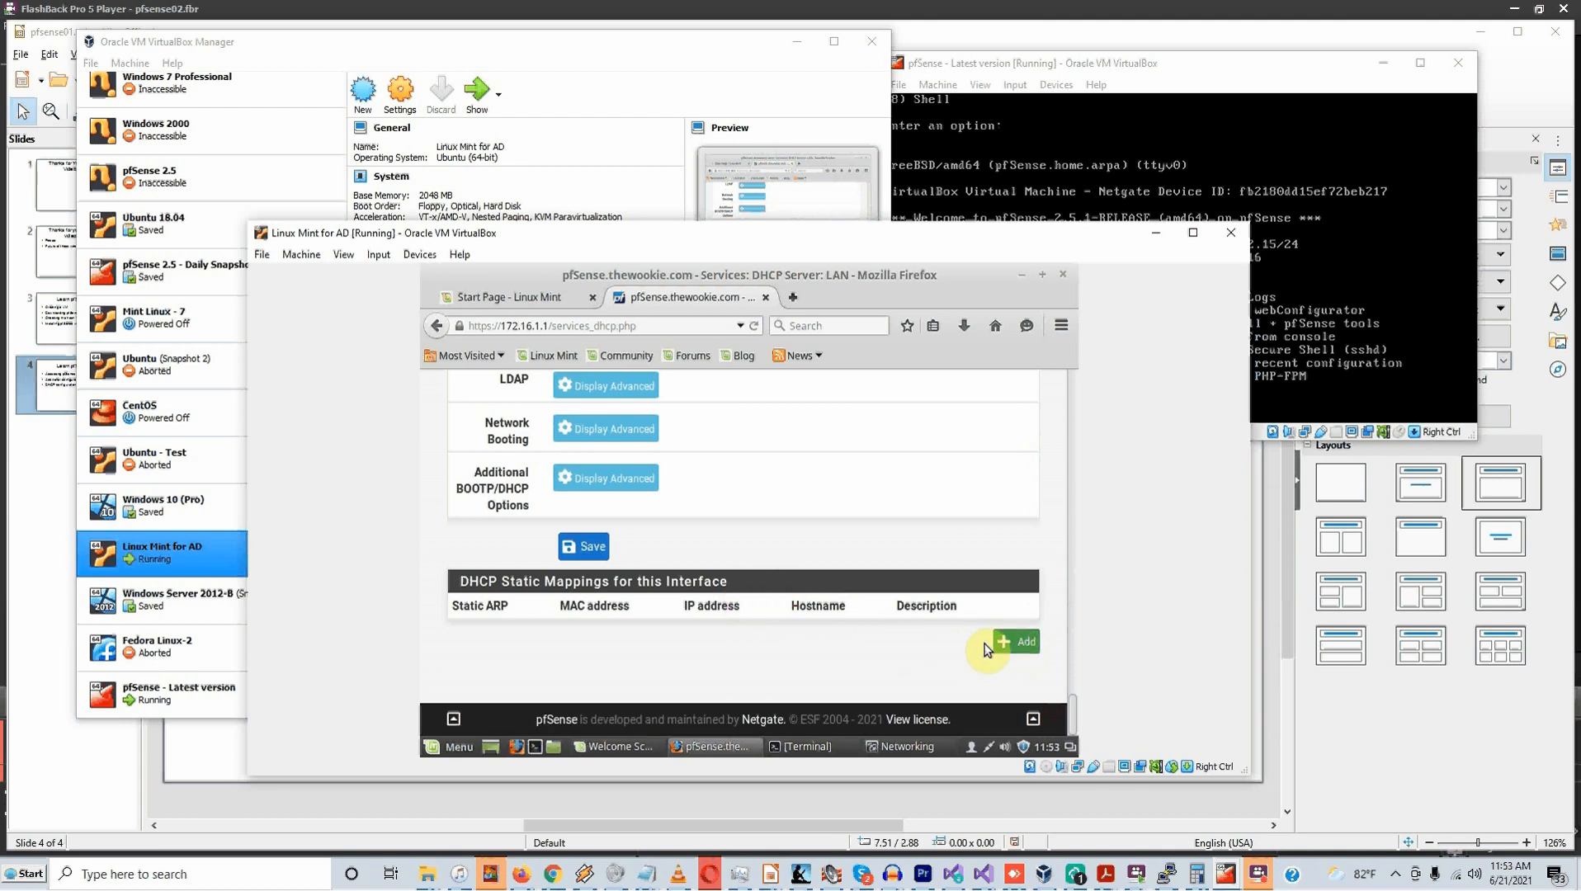
Open the Add static mapping form, look it over, and go back to DHCP Server: LAN unsaved
{"action": "left_click", "coordinate": [1022, 646]}
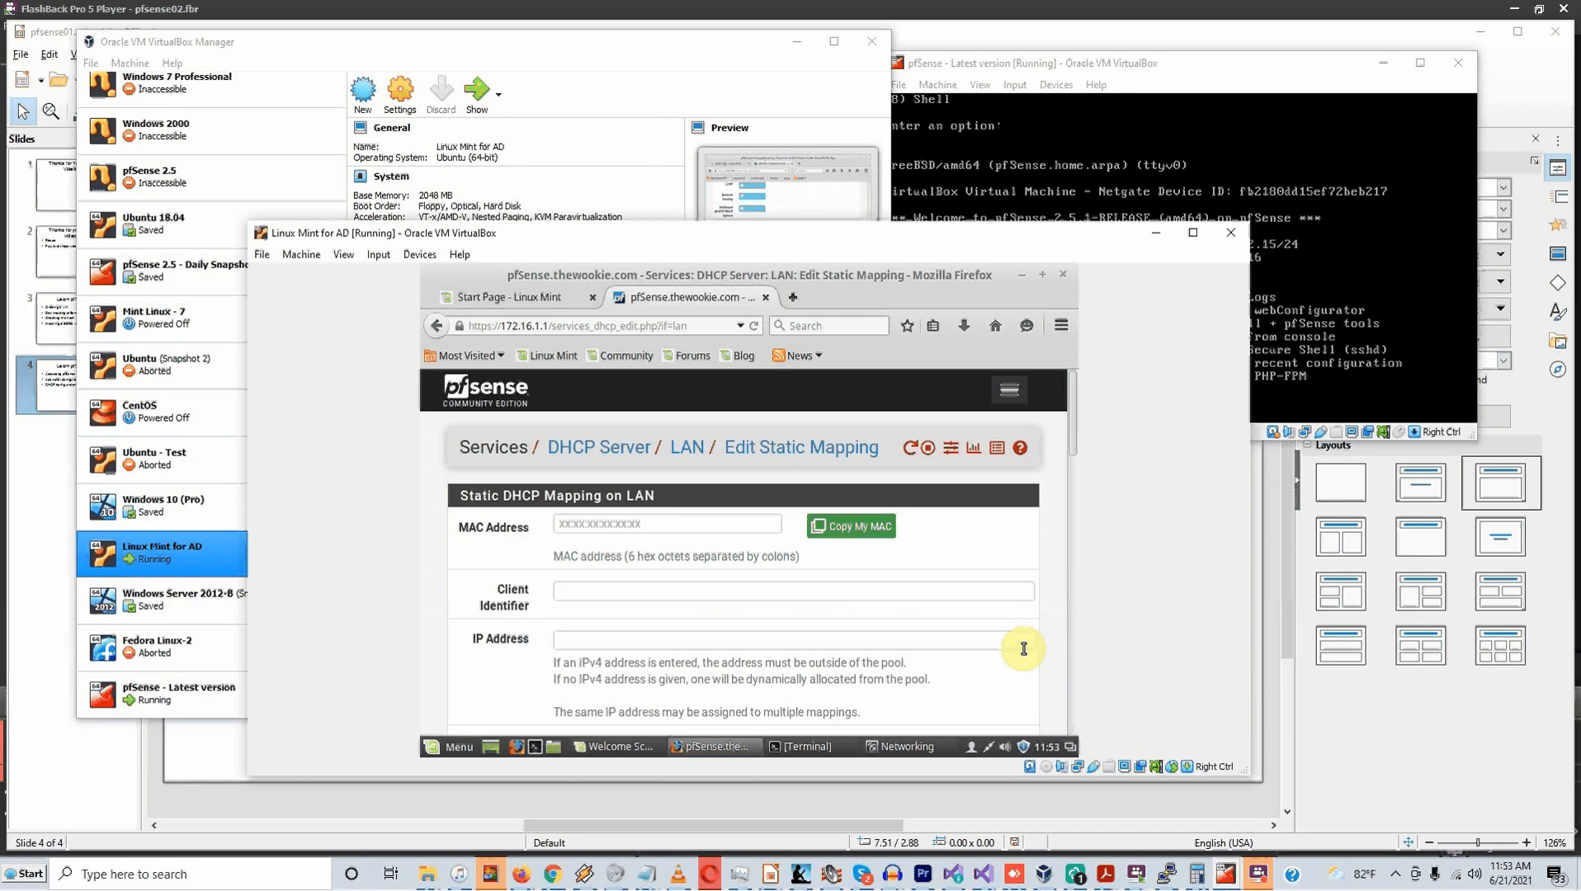
{"action": "scroll", "coordinate": [897, 586], "scroll_direction": "down", "scroll_amount": 1}
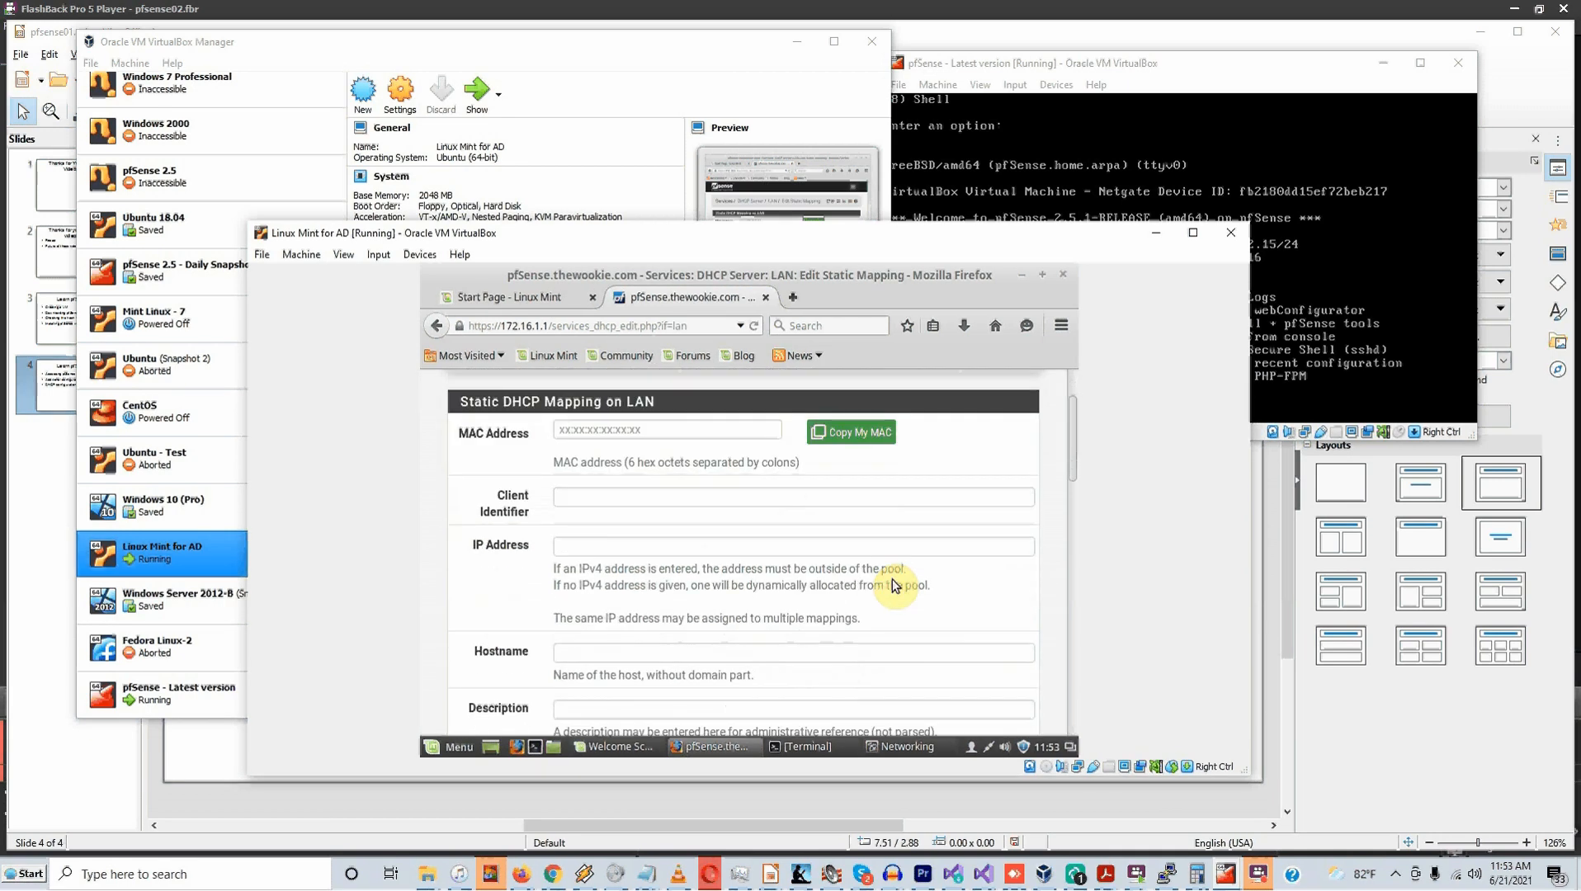
{"action": "scroll", "coordinate": [907, 585], "scroll_direction": "up", "scroll_amount": 2}
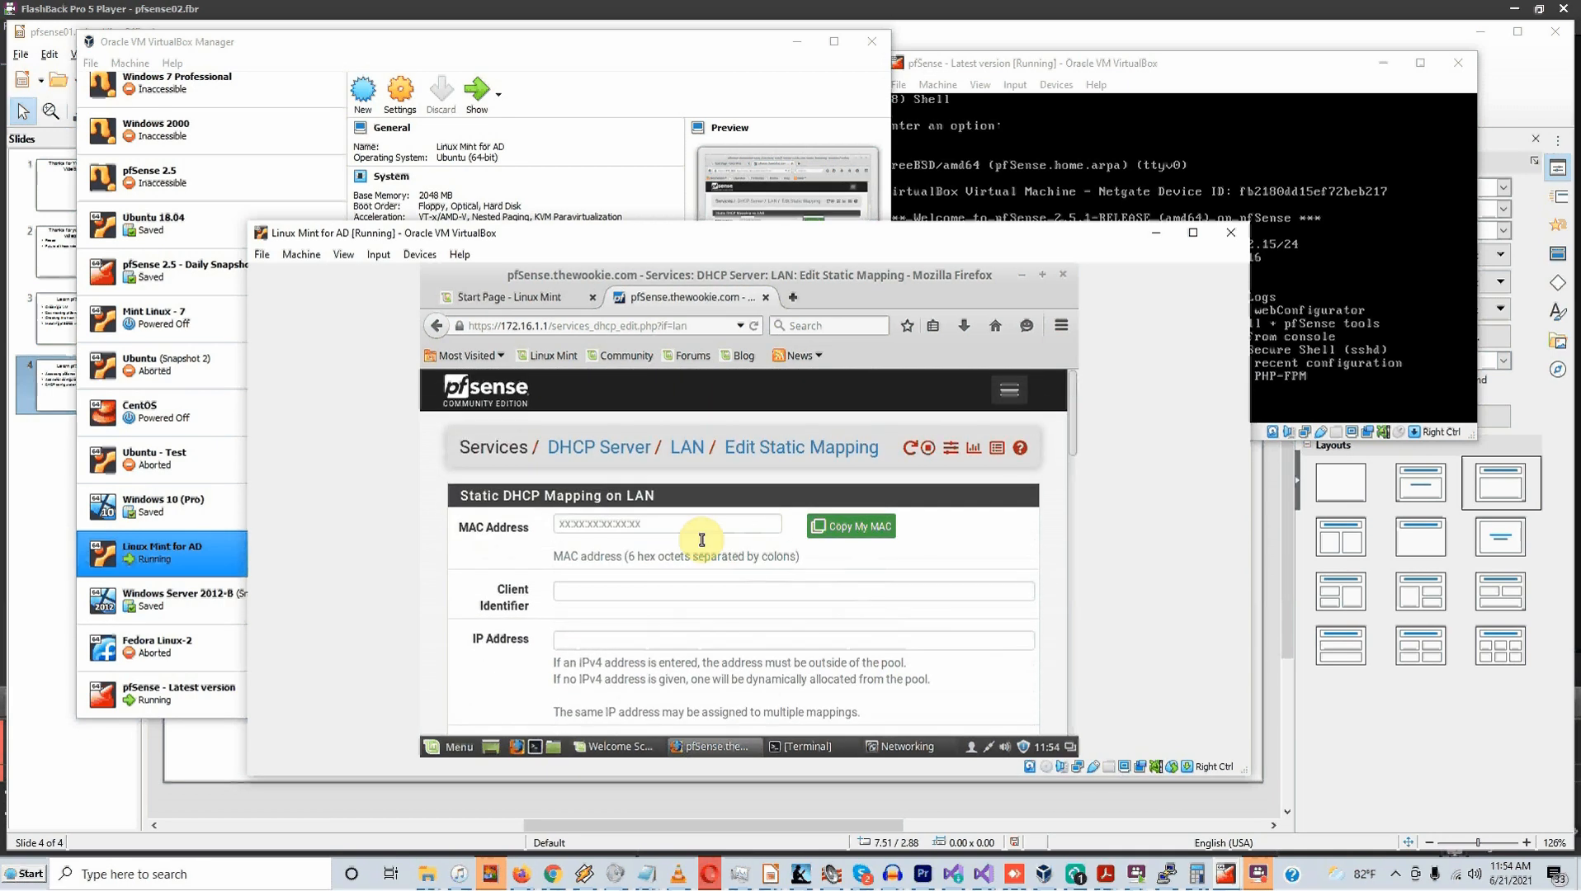
{"action": "scroll", "coordinate": [706, 590], "scroll_direction": "down", "scroll_amount": 2}
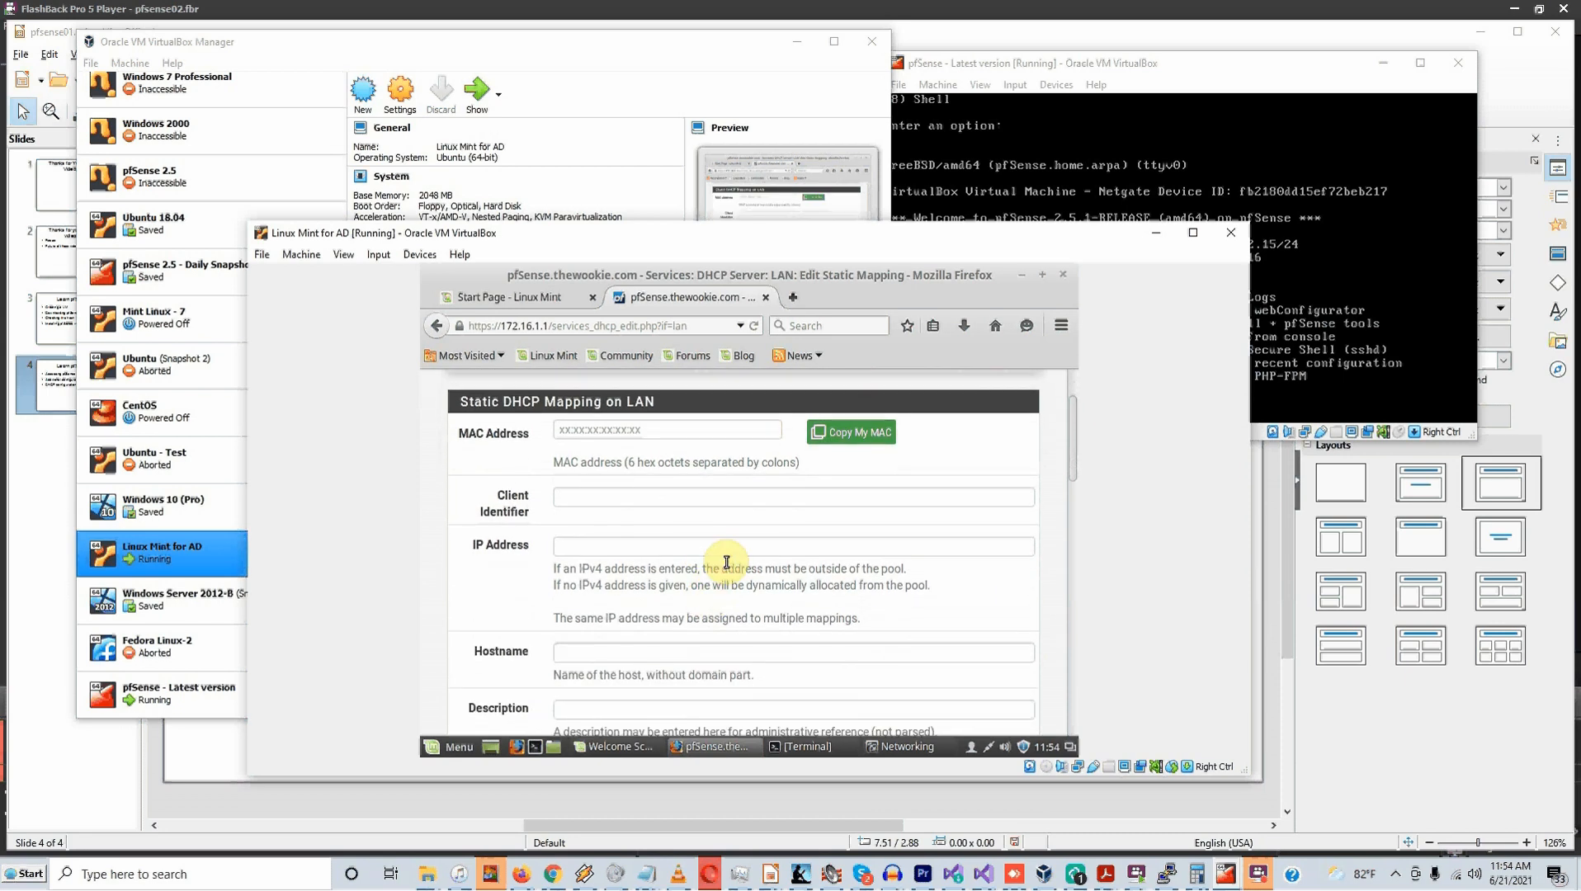
{"action": "scroll", "coordinate": [724, 564], "scroll_direction": "down", "scroll_amount": 6}
{"action": "scroll", "coordinate": [726, 563], "scroll_direction": "down", "scroll_amount": 10}
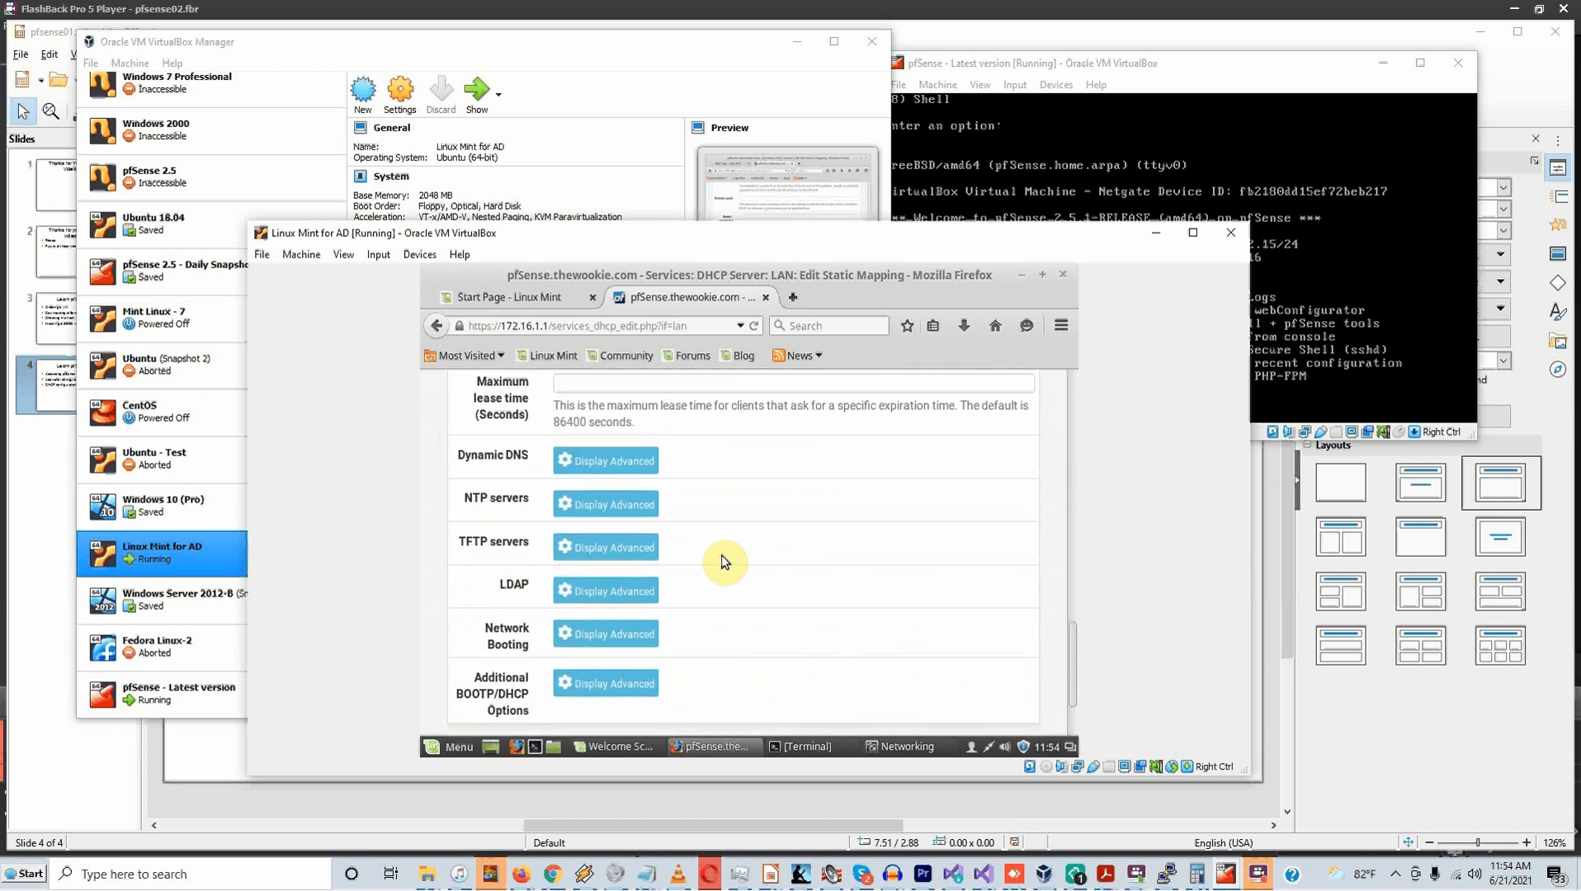
{"action": "scroll", "coordinate": [723, 563], "scroll_direction": "up", "scroll_amount": 4}
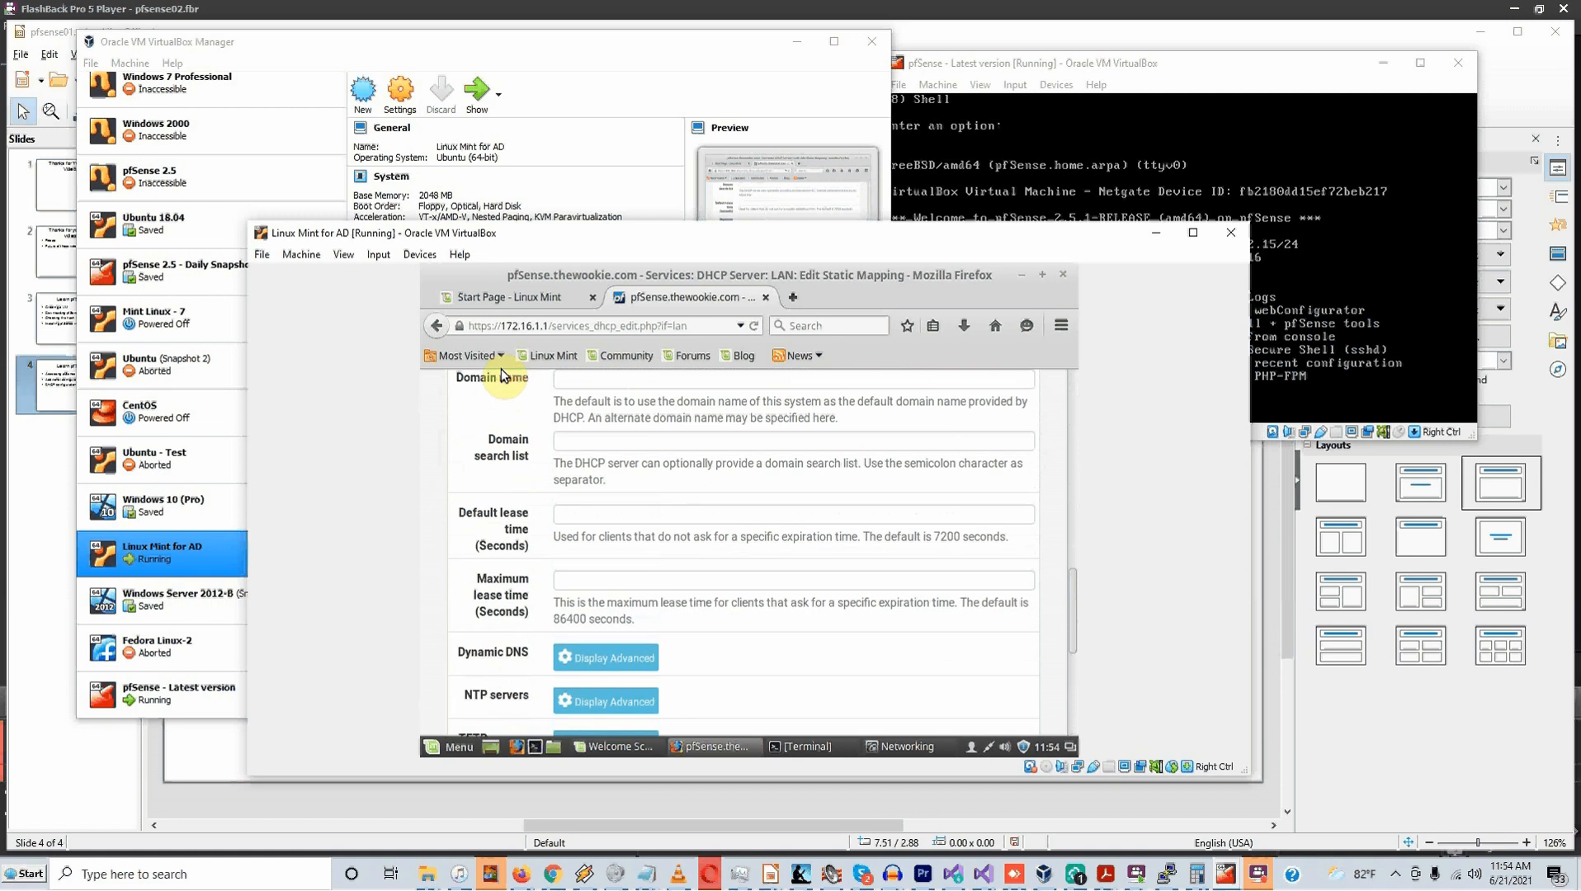
{"action": "left_click", "coordinate": [441, 329]}
Set Range From 172.16.1.100 and To 172.16.1.200, save, then expand the Interfaces menu
{"action": "scroll", "coordinate": [718, 487], "scroll_direction": "down", "scroll_amount": 10}
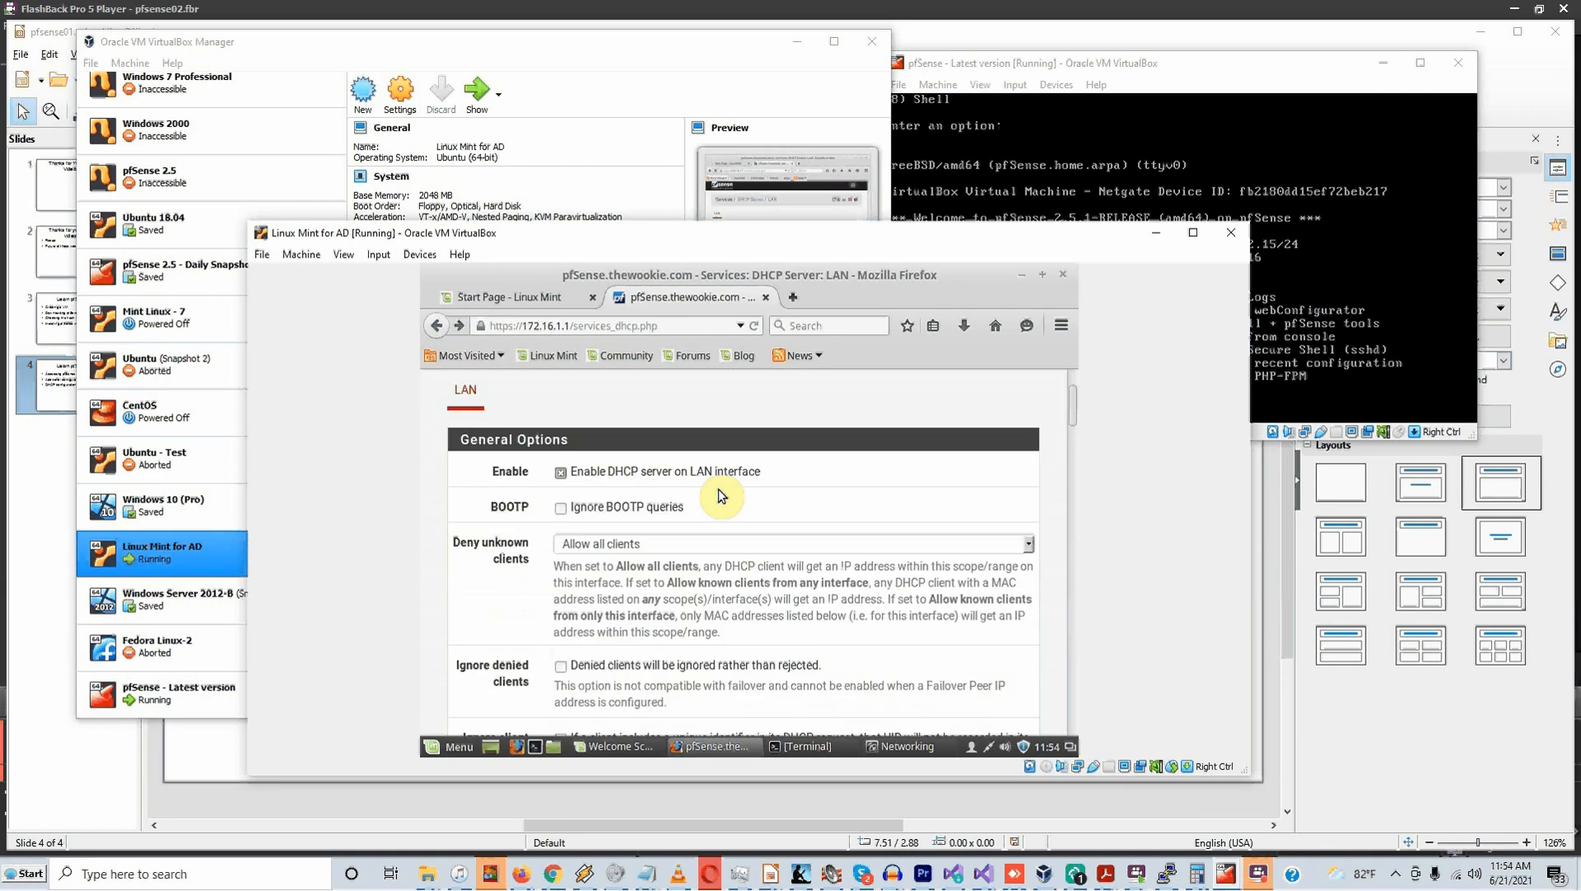
{"action": "scroll", "coordinate": [722, 495], "scroll_direction": "down", "scroll_amount": 15}
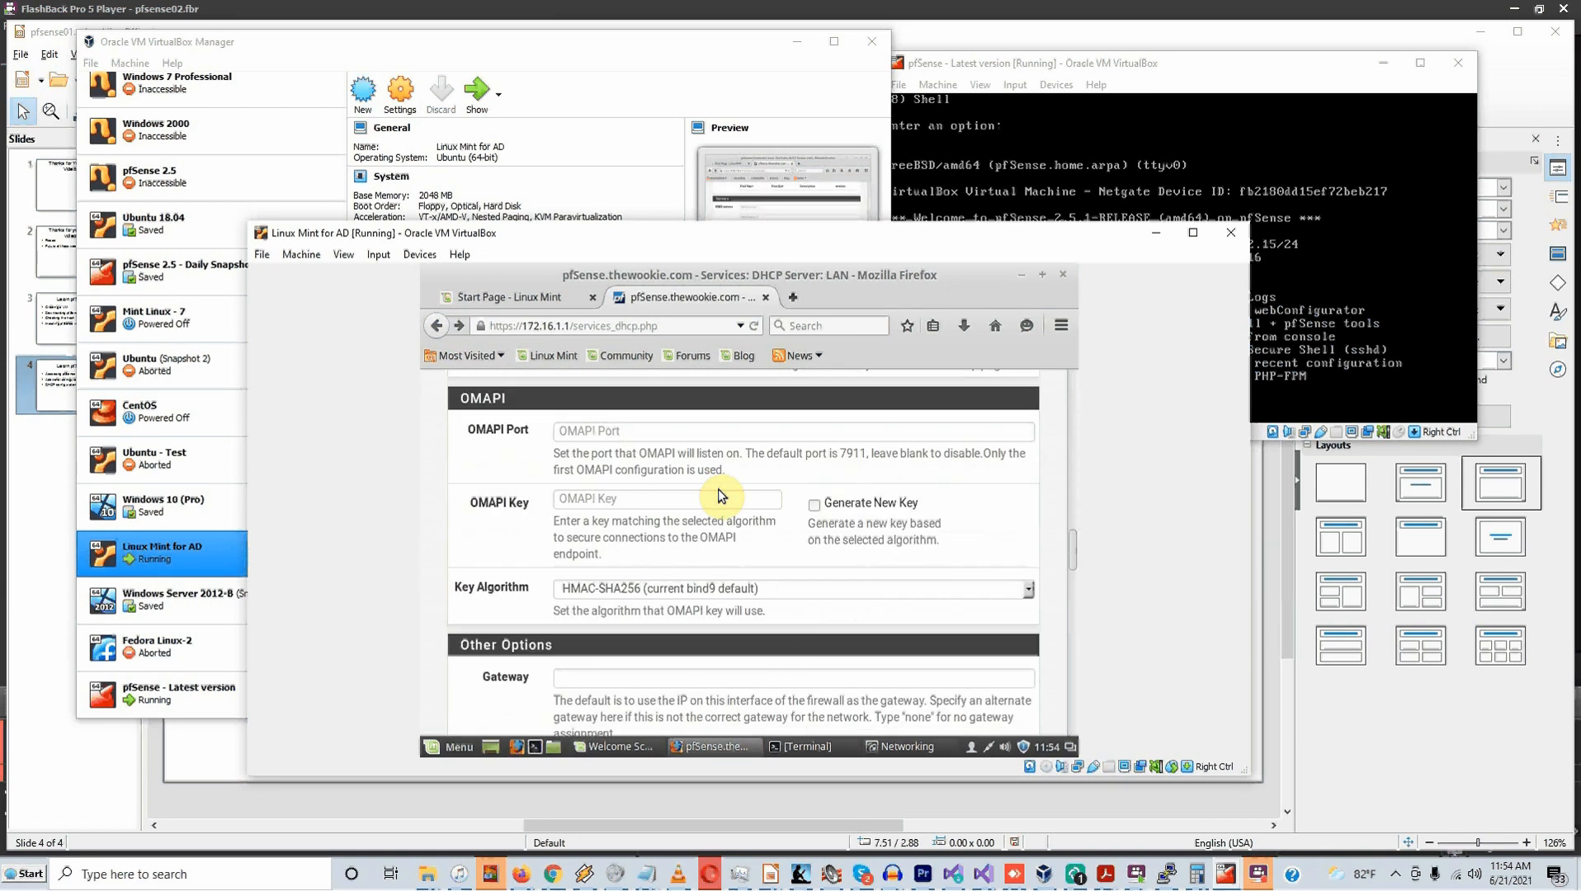
{"action": "scroll", "coordinate": [720, 494], "scroll_direction": "up", "scroll_amount": 10}
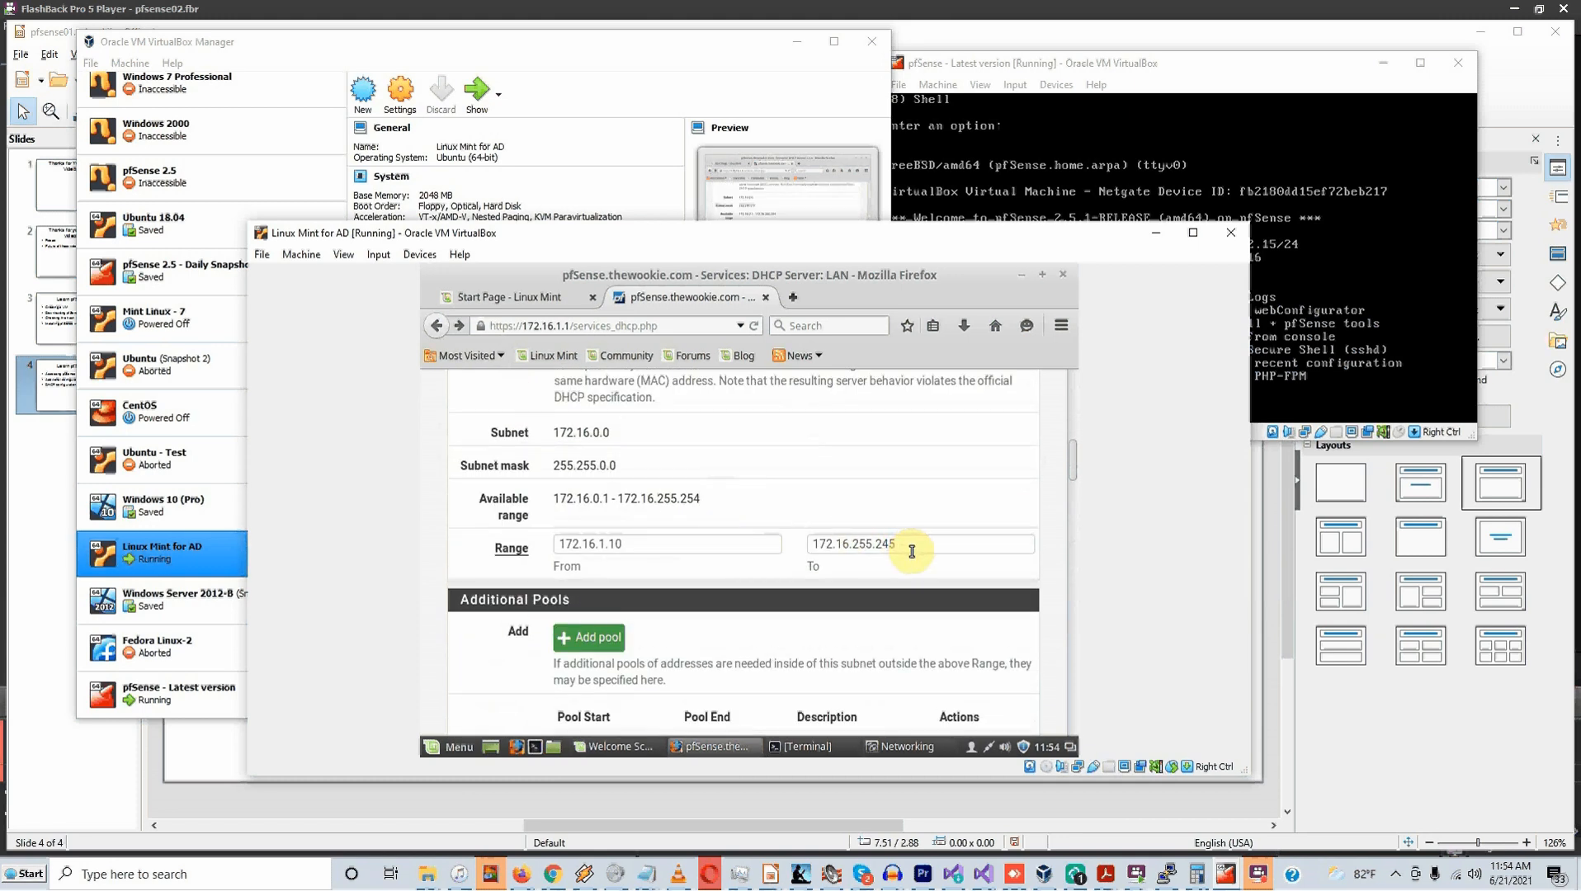
{"action": "left_click", "coordinate": [643, 554]}
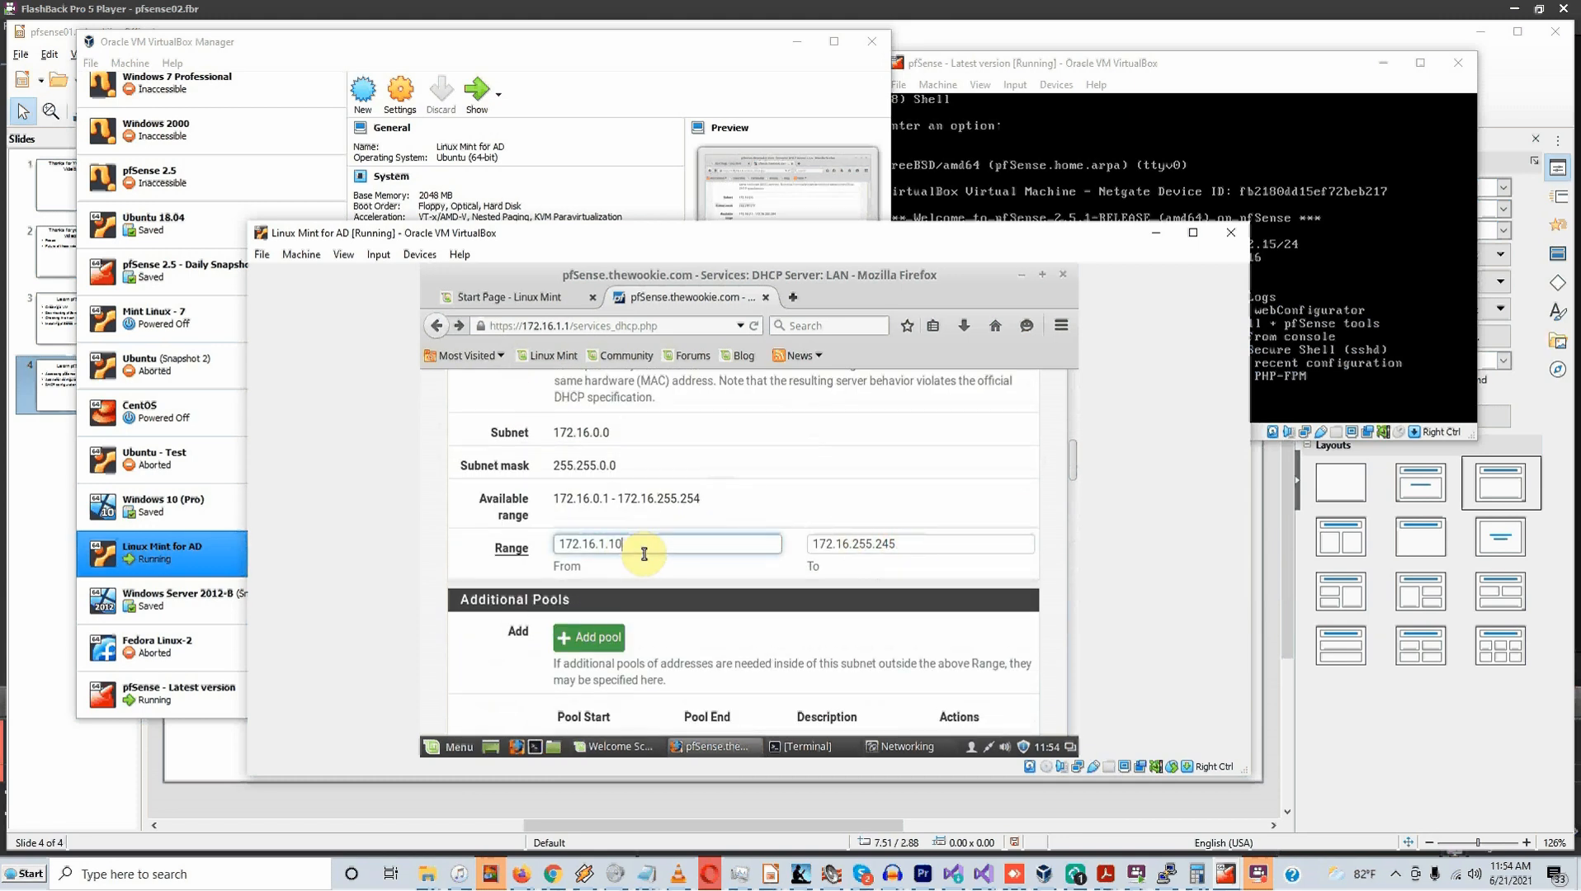
{"action": "type", "text": "0"}
{"action": "left_click_drag", "start_coordinate": [914, 548], "coordinate": [861, 560]}
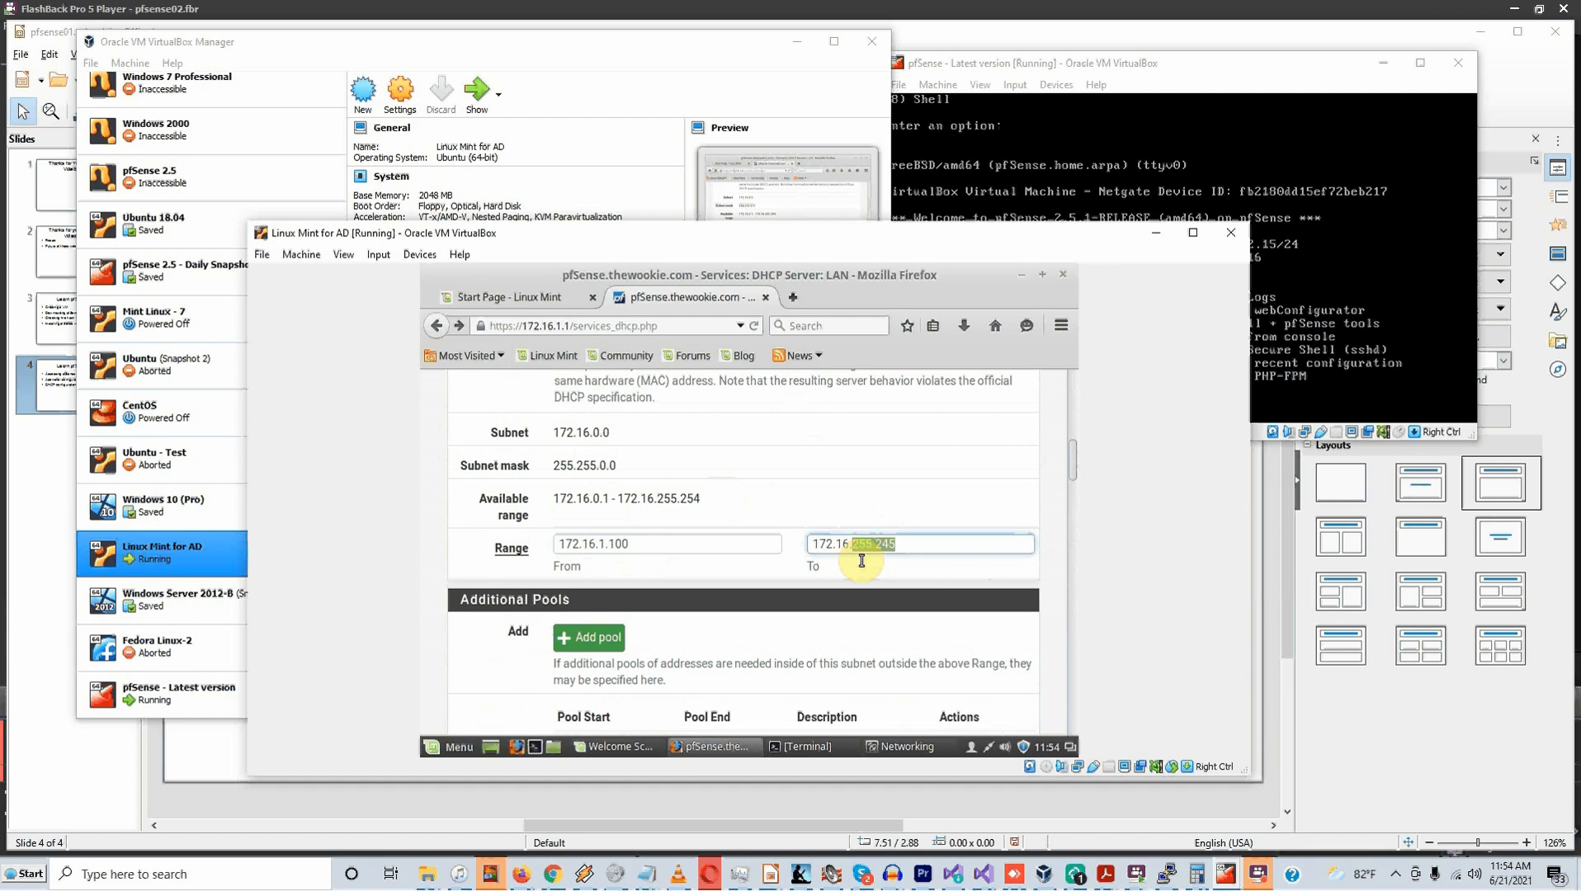
{"action": "type", "text": "1.200"}
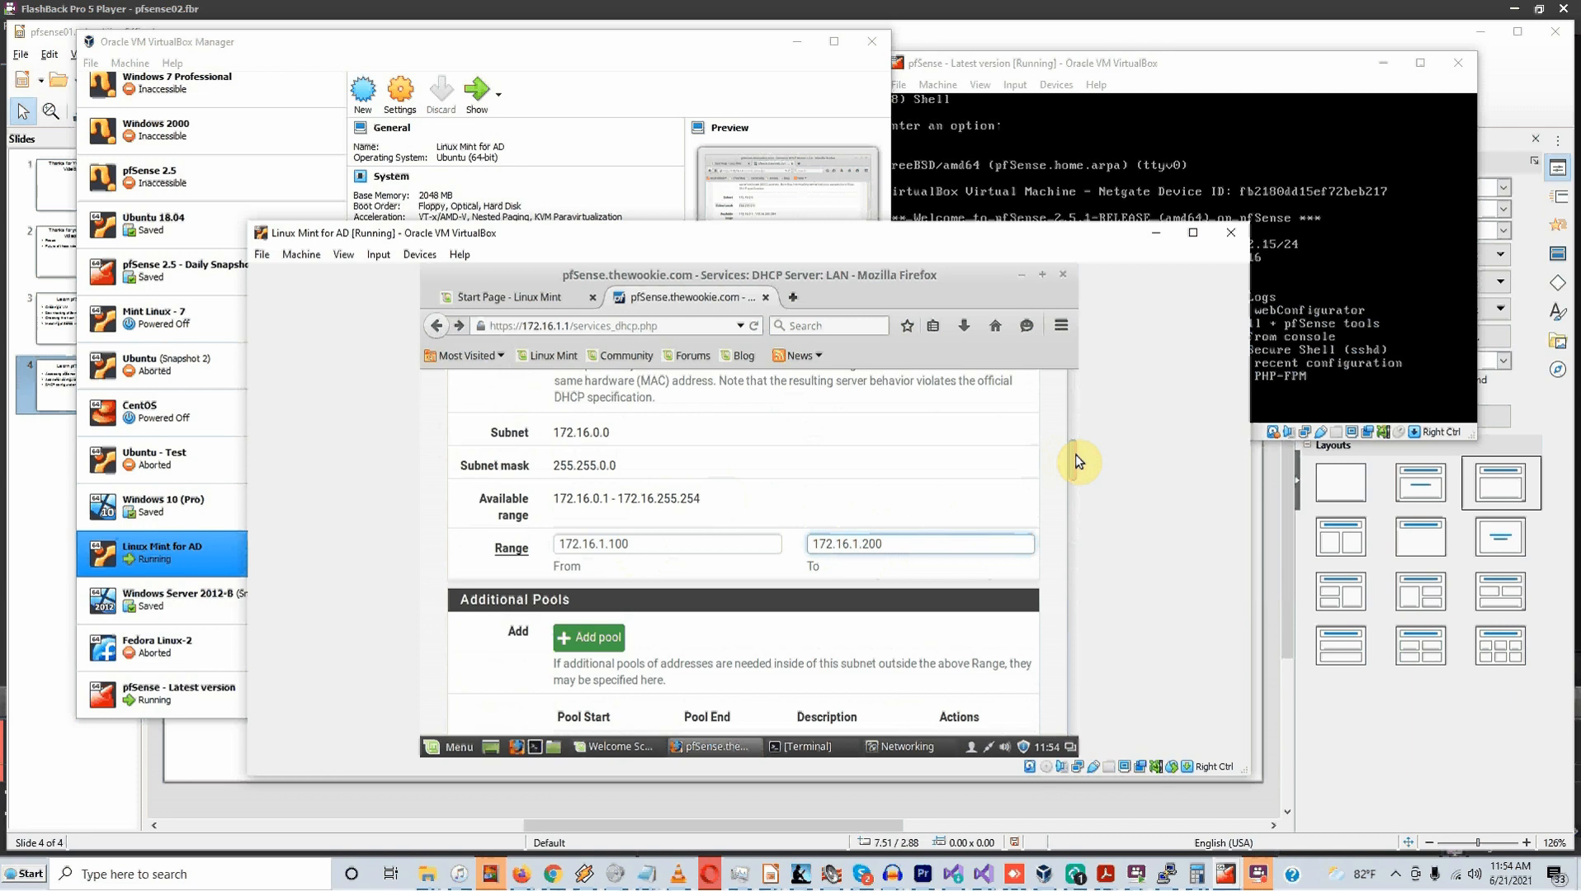
{"action": "scroll", "coordinate": [1076, 502], "scroll_direction": "down", "scroll_amount": 10}
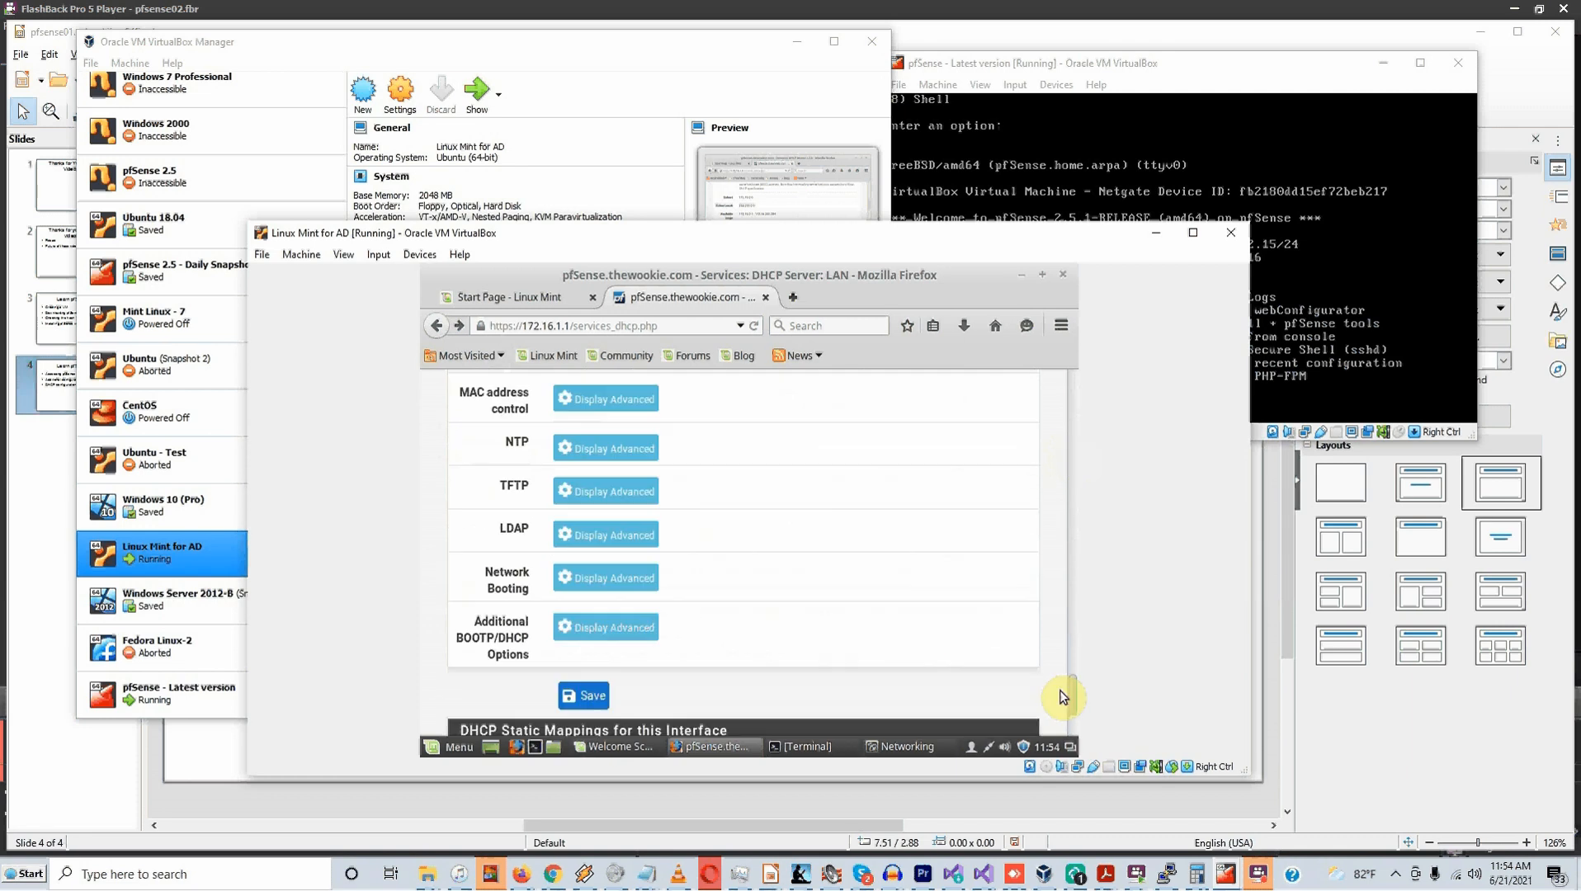
{"action": "left_click", "coordinate": [585, 697]}
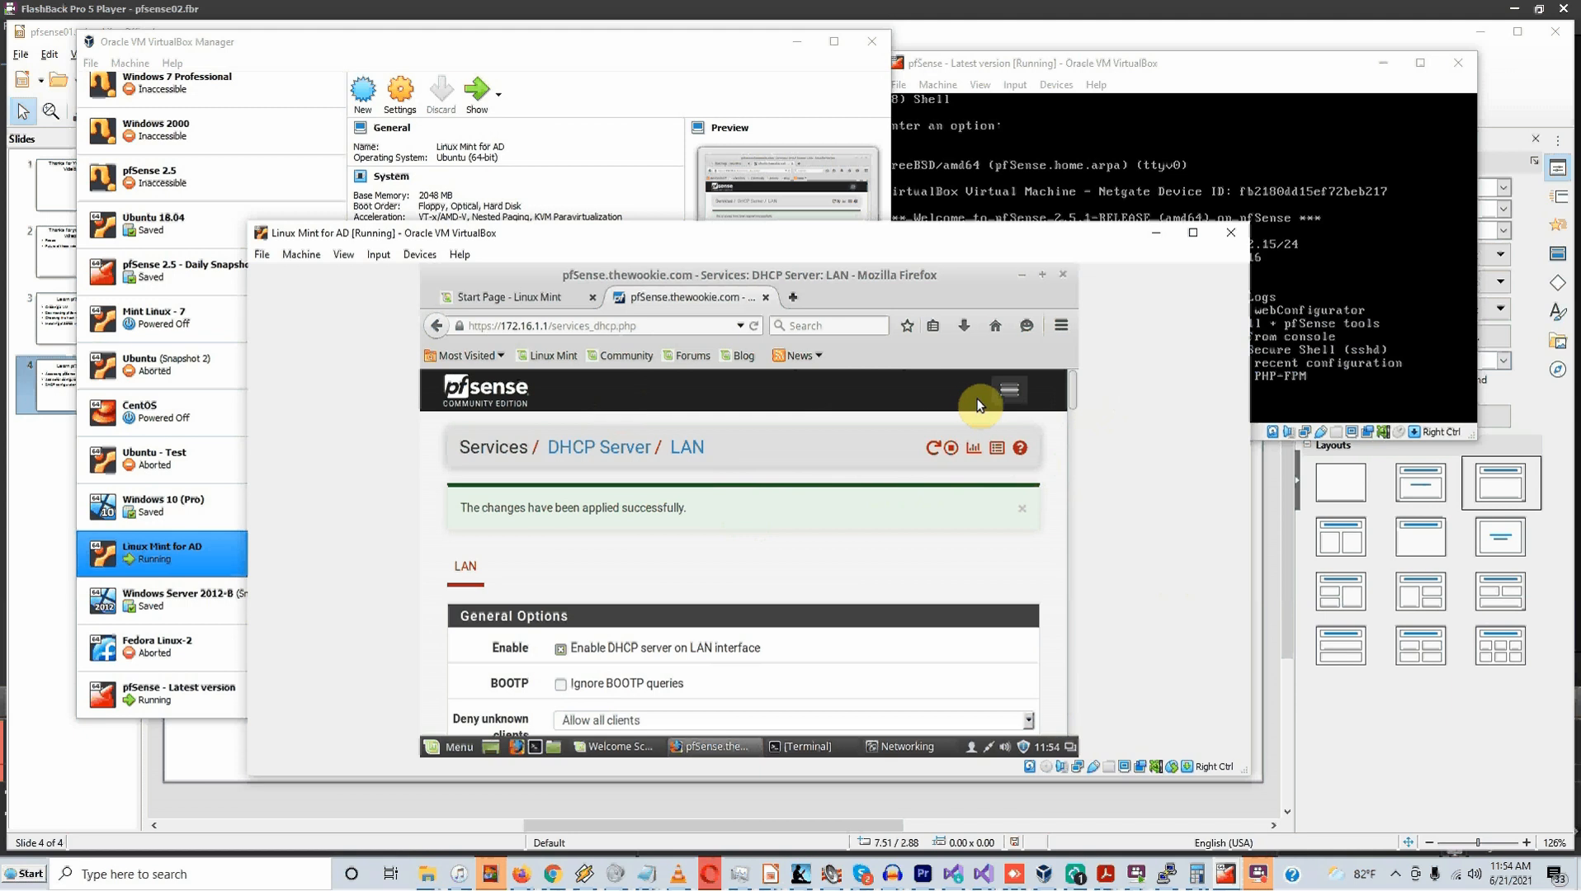
{"action": "left_click", "coordinate": [1013, 393]}
{"action": "left_click", "coordinate": [516, 471]}
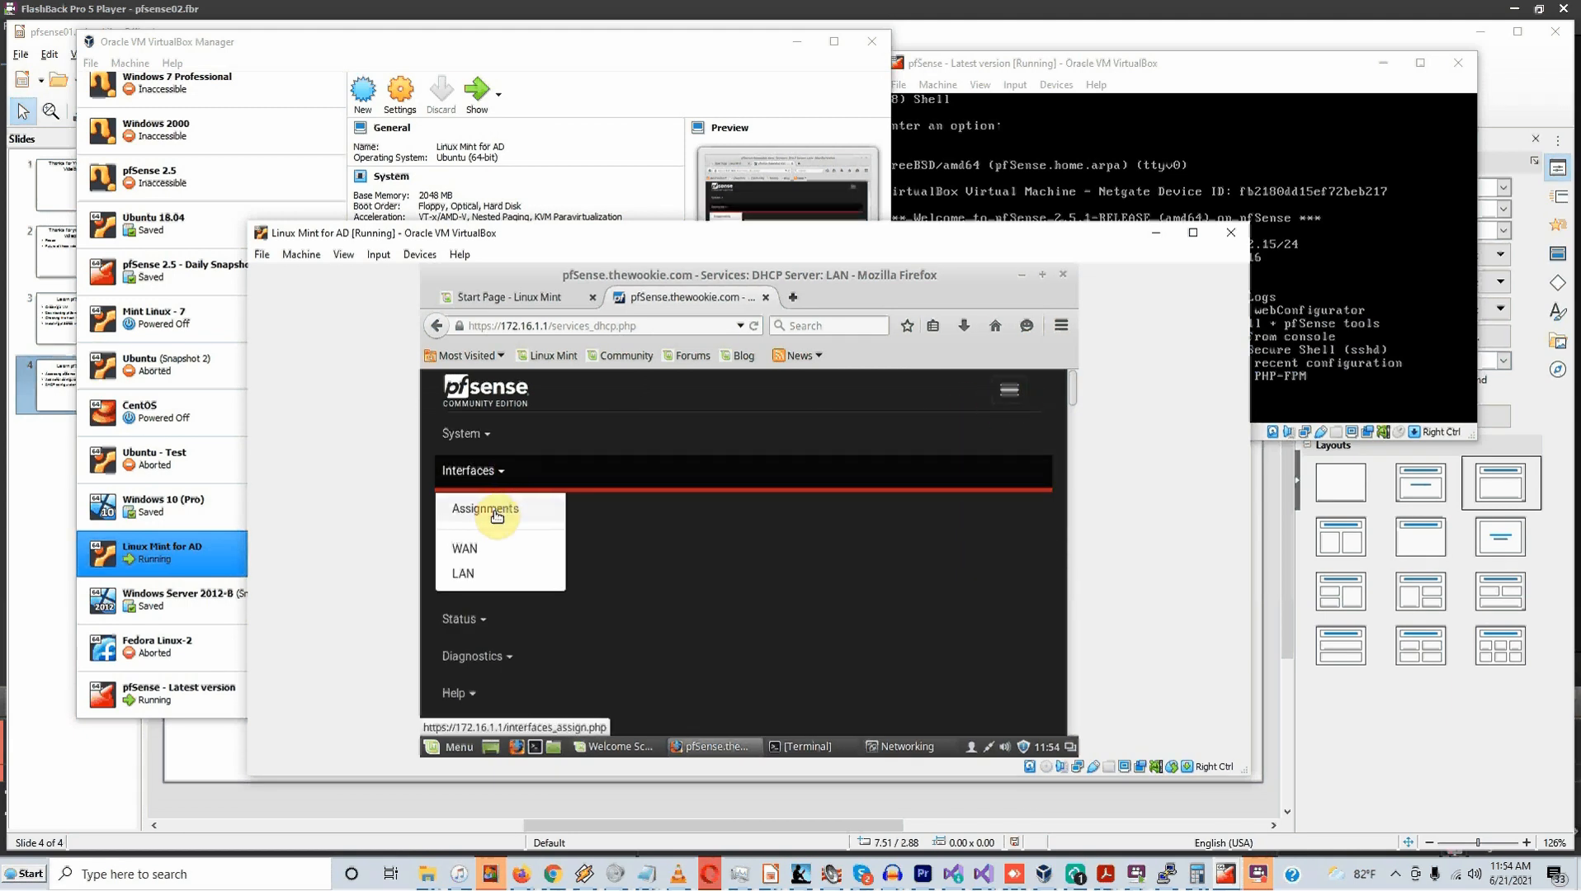
Show the Interface Assignments table: WAN on em0, LAN on em1, em2 available
{"action": "left_click", "coordinate": [497, 516]}
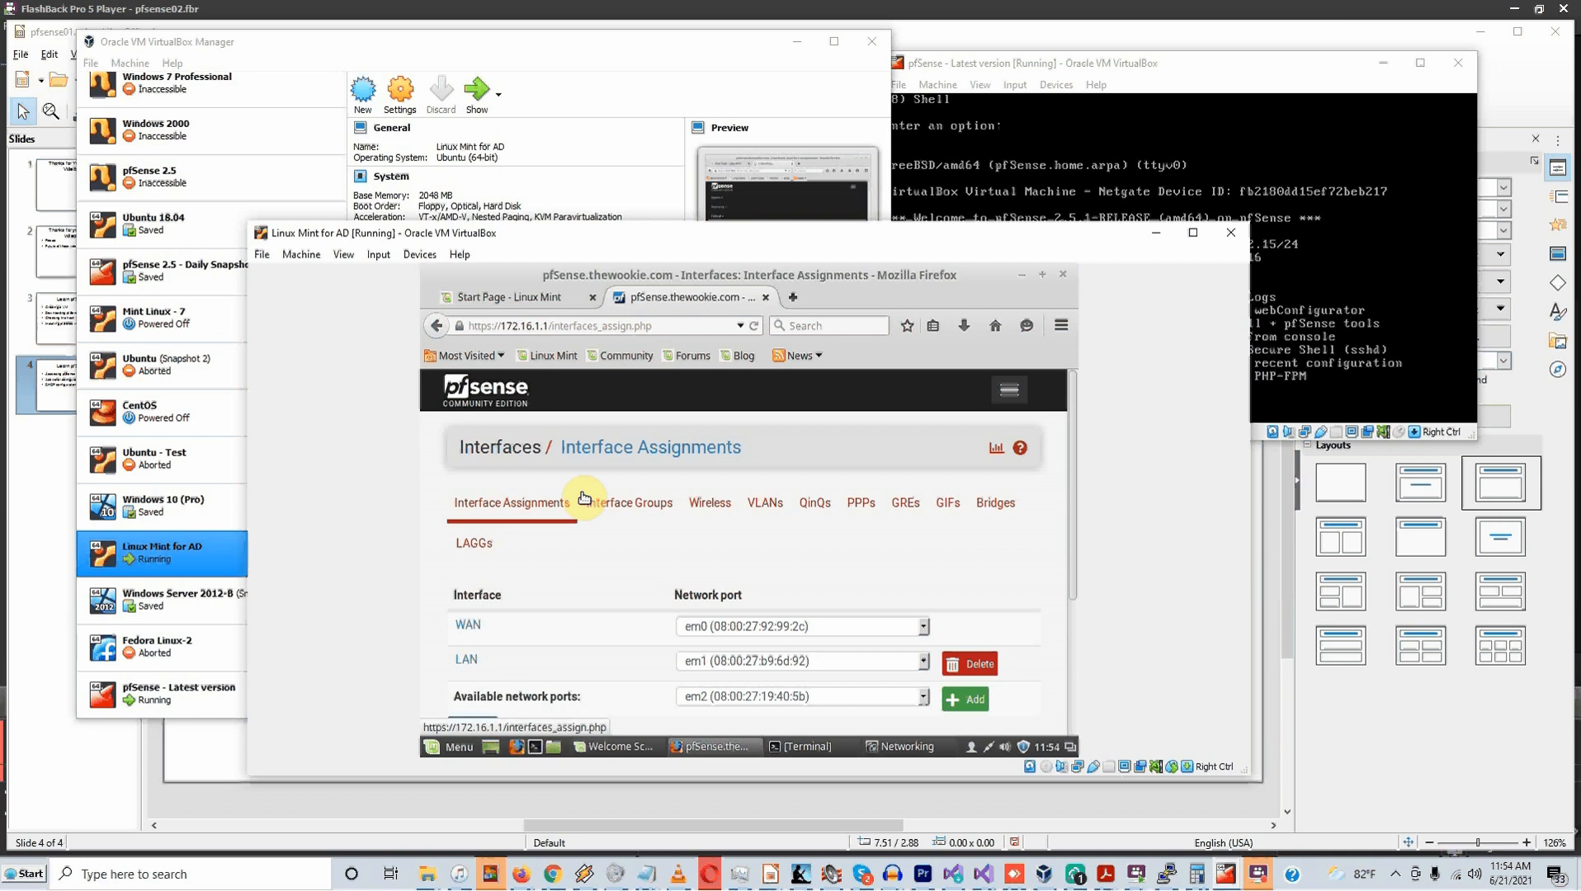
{"action": "scroll", "coordinate": [762, 612], "scroll_direction": "down", "scroll_amount": 2}
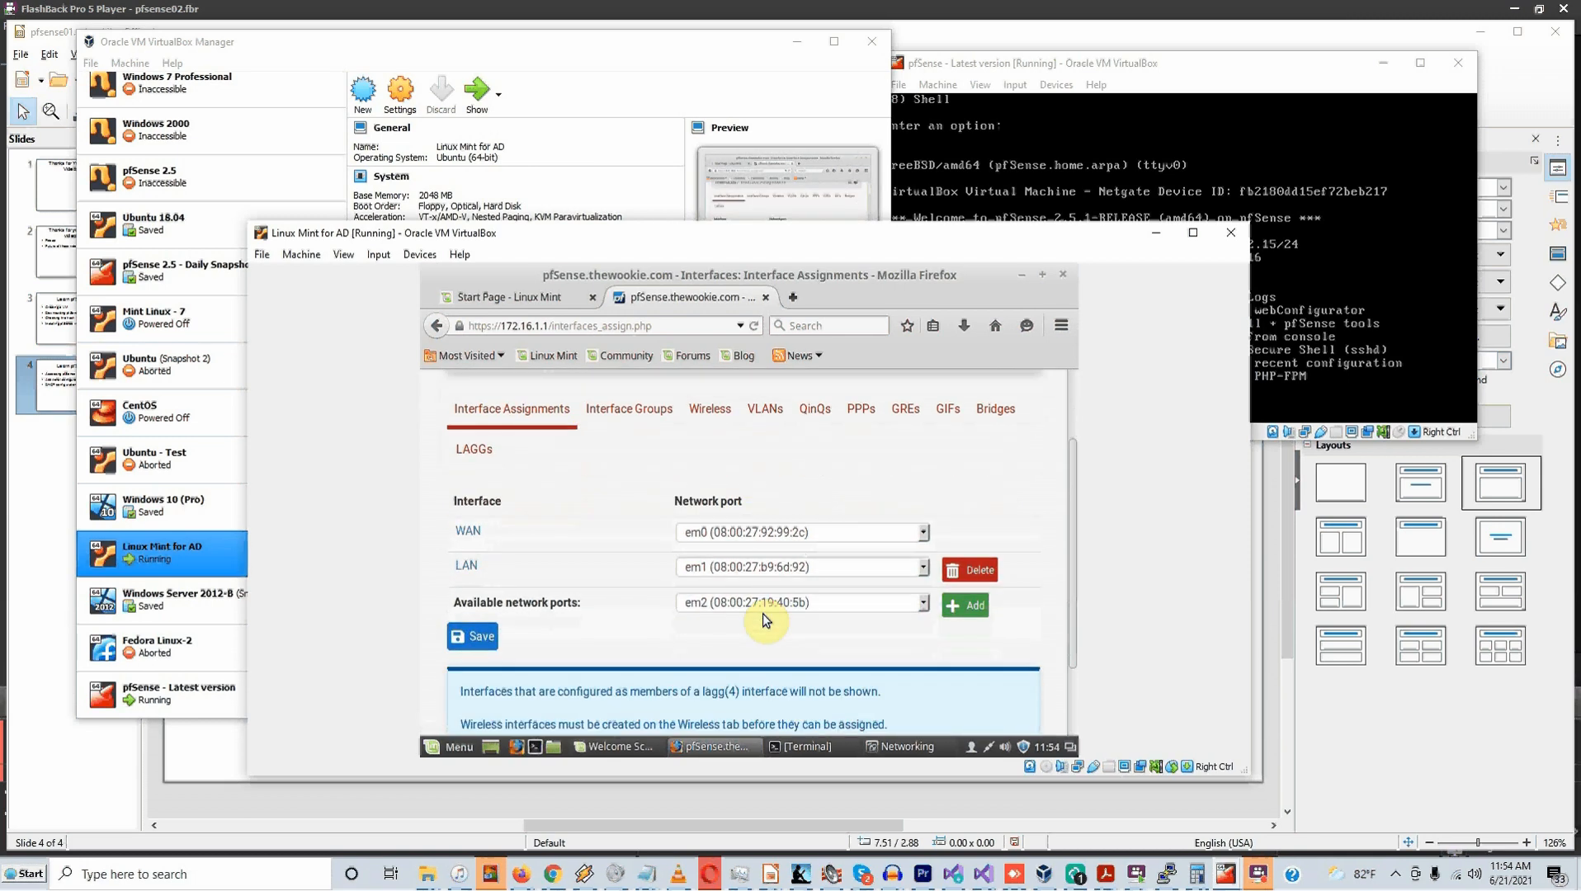